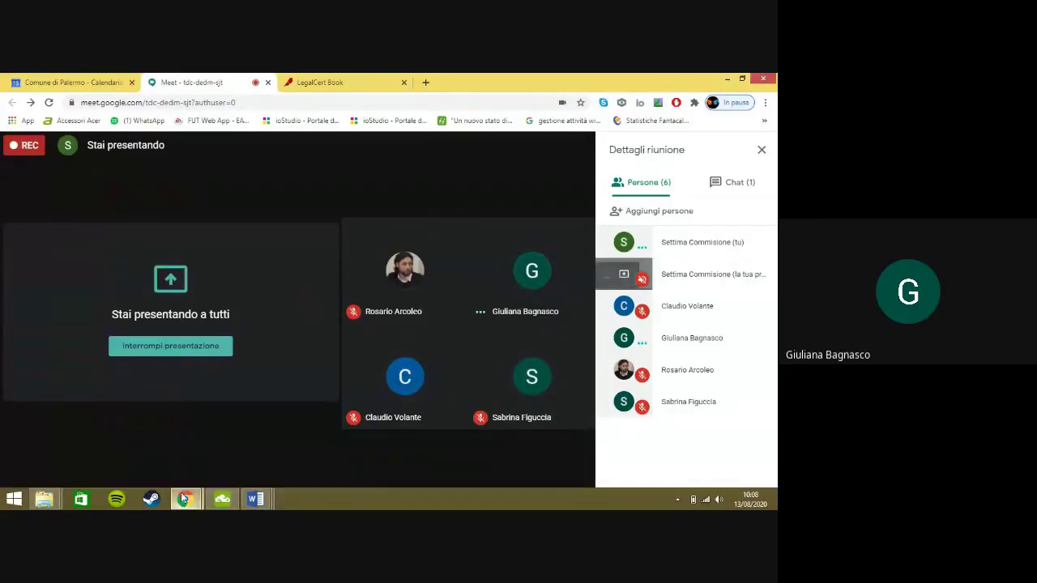
Switch from Google Meet to the LegalCert Book tab showing the Tracking Plichi envelope list
{"action": "mouse_move", "coordinate": [197, 503]}
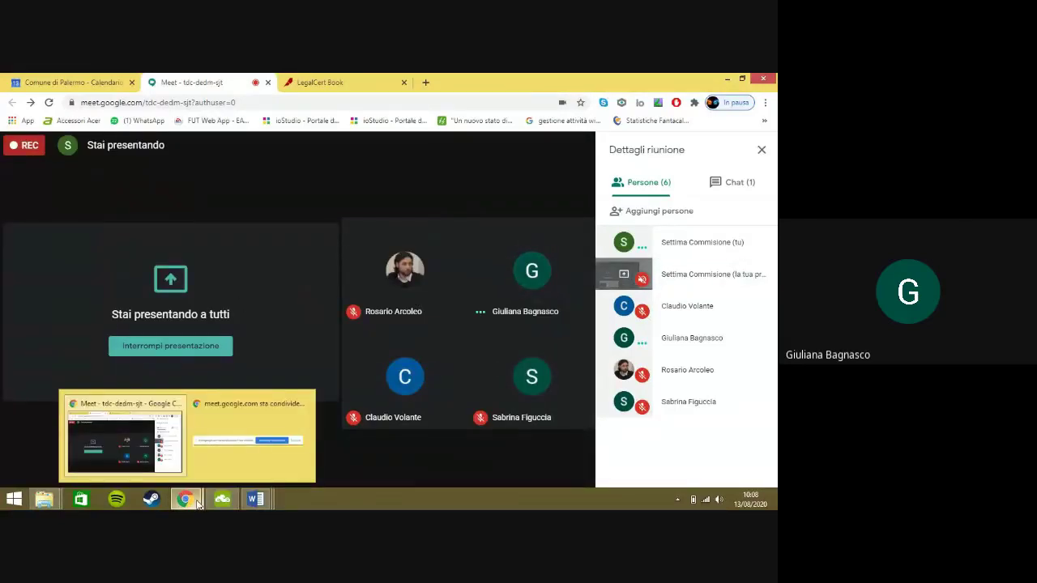
{"action": "left_click", "coordinate": [330, 82]}
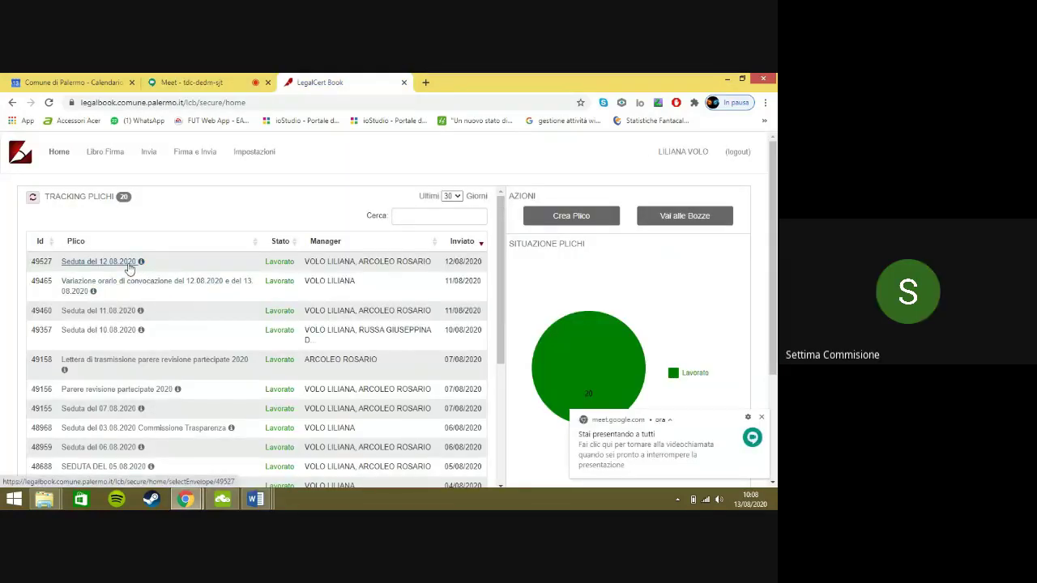
Download the minutes PDF from the Seduta del 12.08.2020 envelope and show it in its folder
{"action": "left_click", "coordinate": [127, 265]}
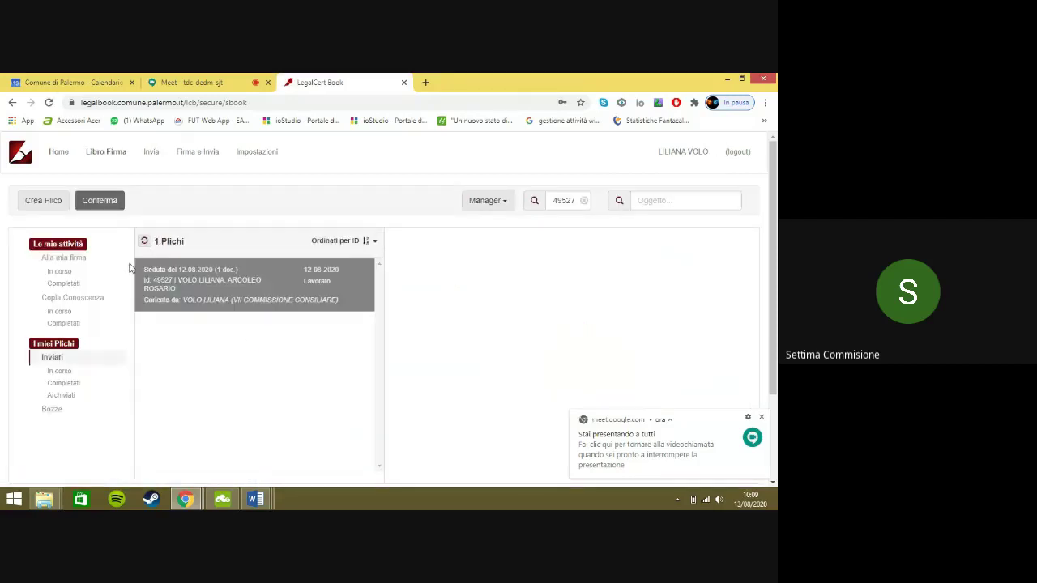
{"action": "left_click", "coordinate": [180, 282]}
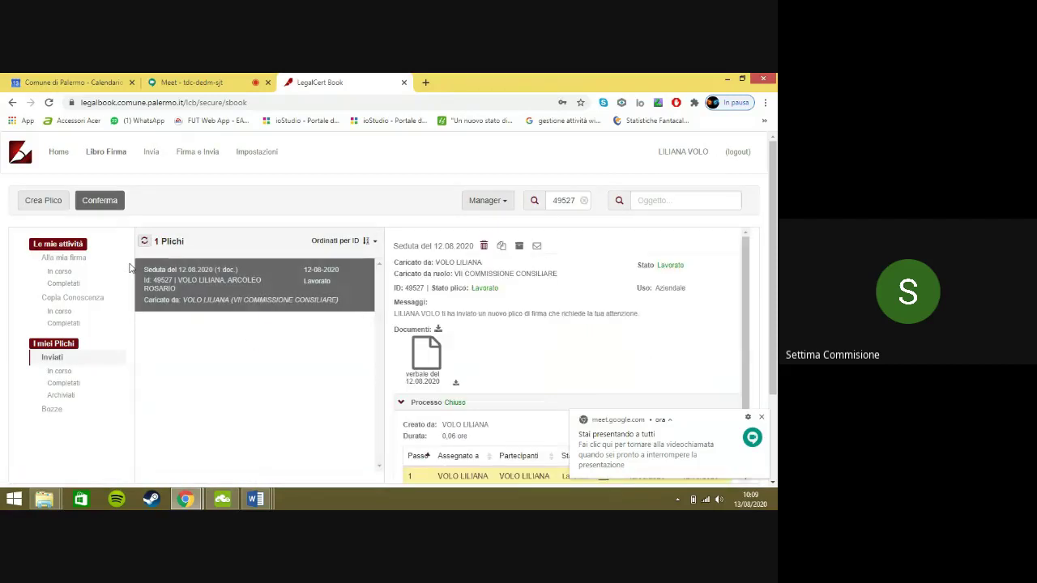
{"action": "left_click", "coordinate": [457, 387]}
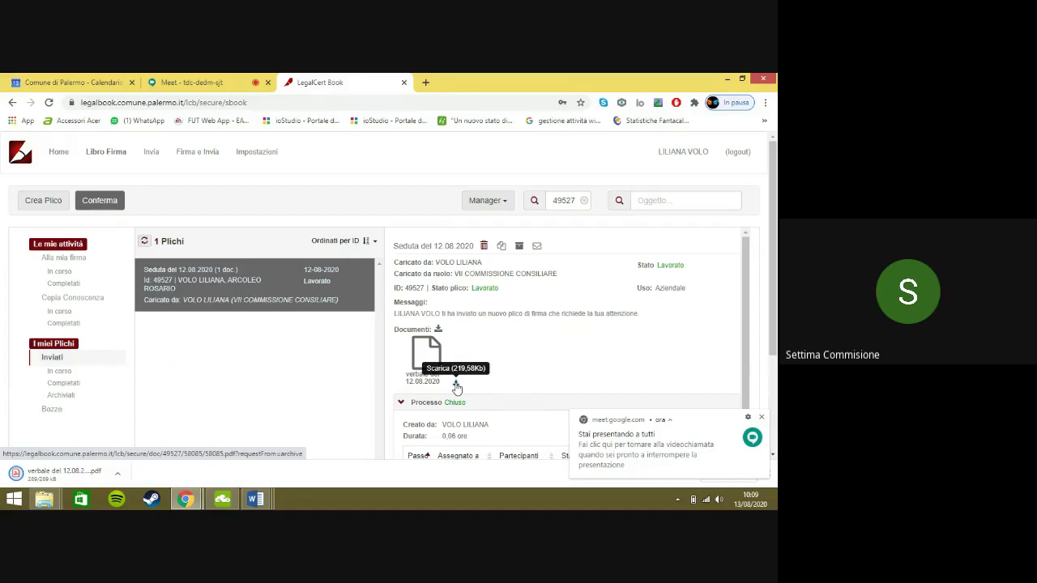
{"action": "left_click", "coordinate": [117, 474]}
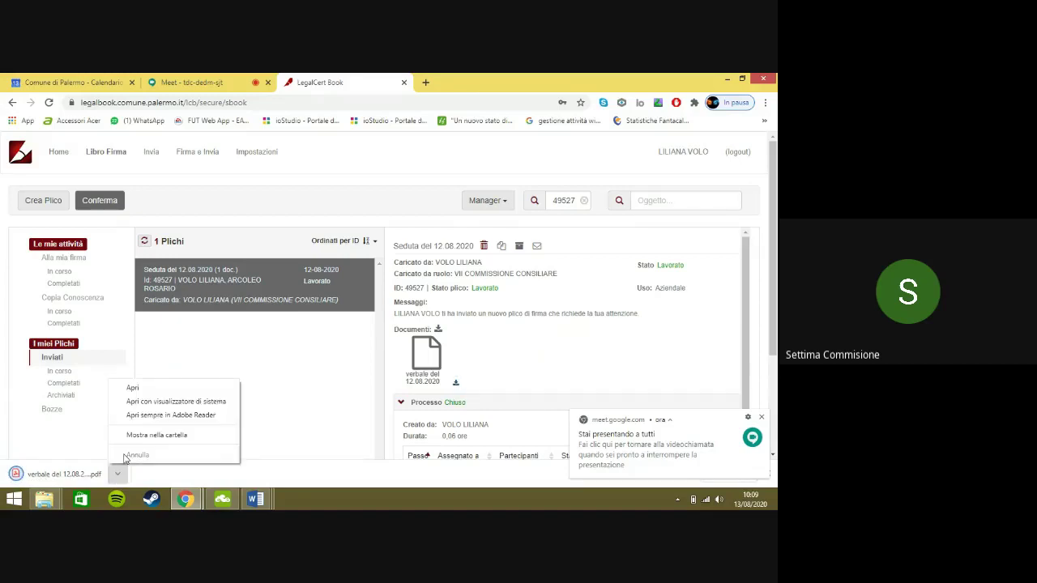
{"action": "left_click", "coordinate": [130, 436]}
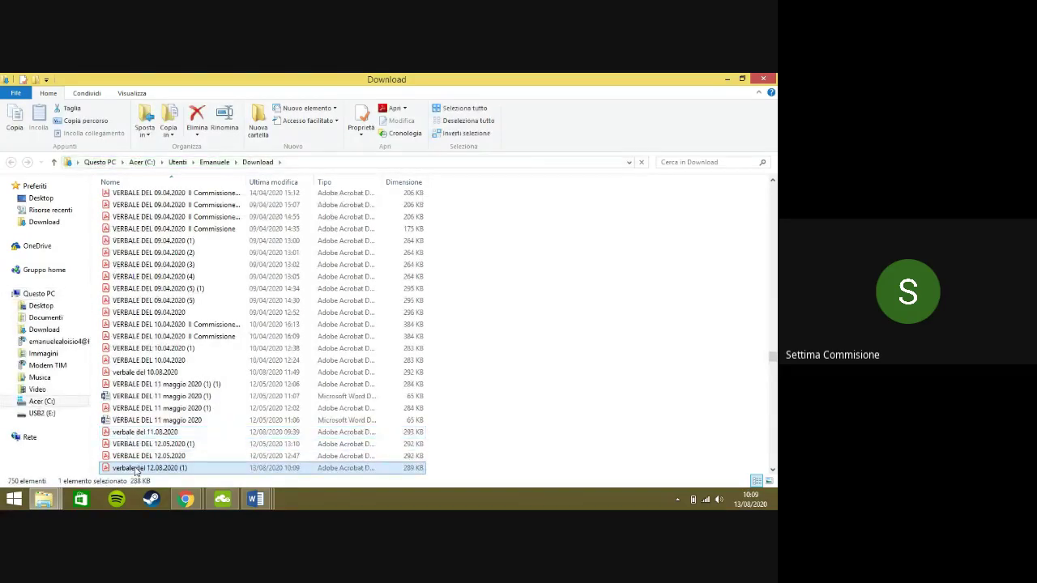
Copy the 'verbale del 12.08.2020 (1)' PDF into USB2 (E:) > VERBALI AGOSTO 2020
{"action": "double_click", "coordinate": [134, 468]}
{"action": "right_click", "coordinate": [134, 469]}
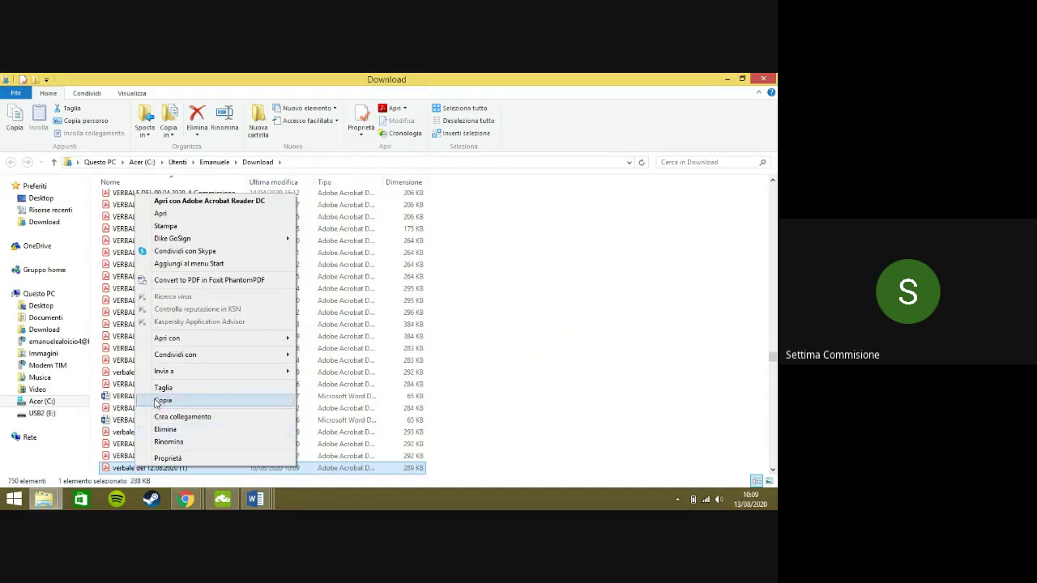
{"action": "left_click", "coordinate": [158, 402]}
{"action": "left_click", "coordinate": [44, 414]}
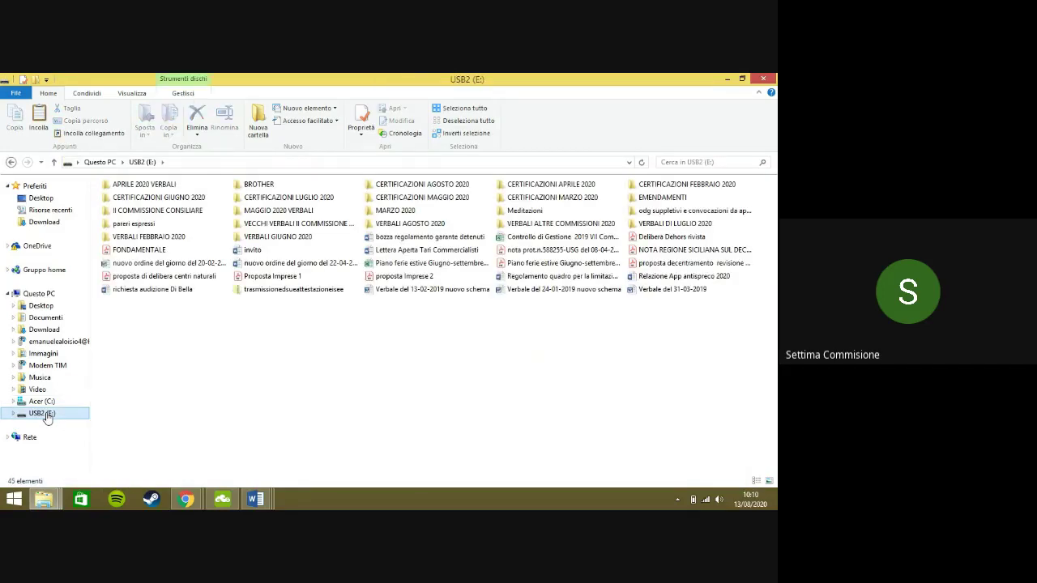
{"action": "double_click", "coordinate": [420, 229]}
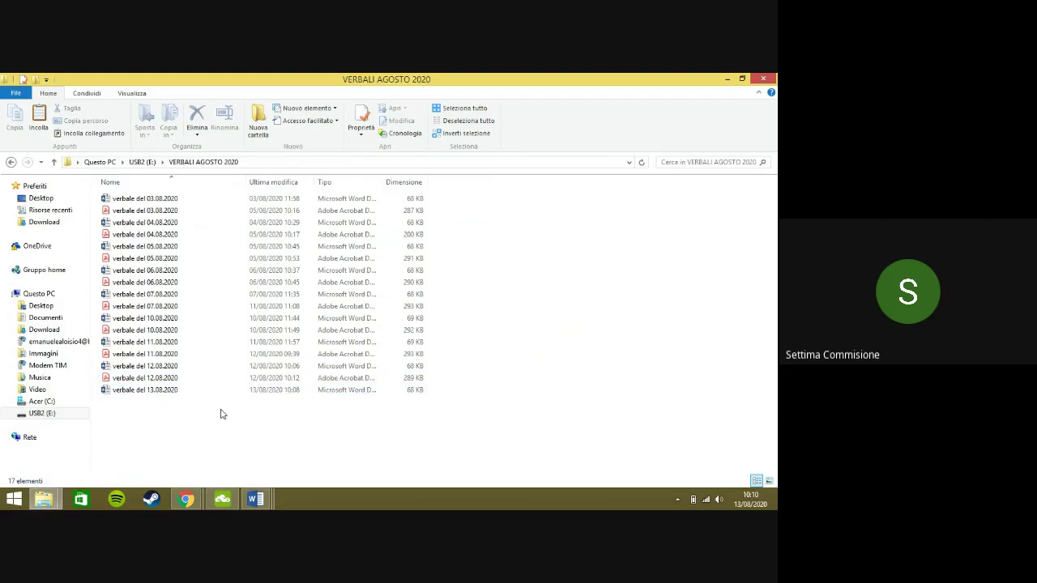
{"action": "right_click", "coordinate": [599, 232]}
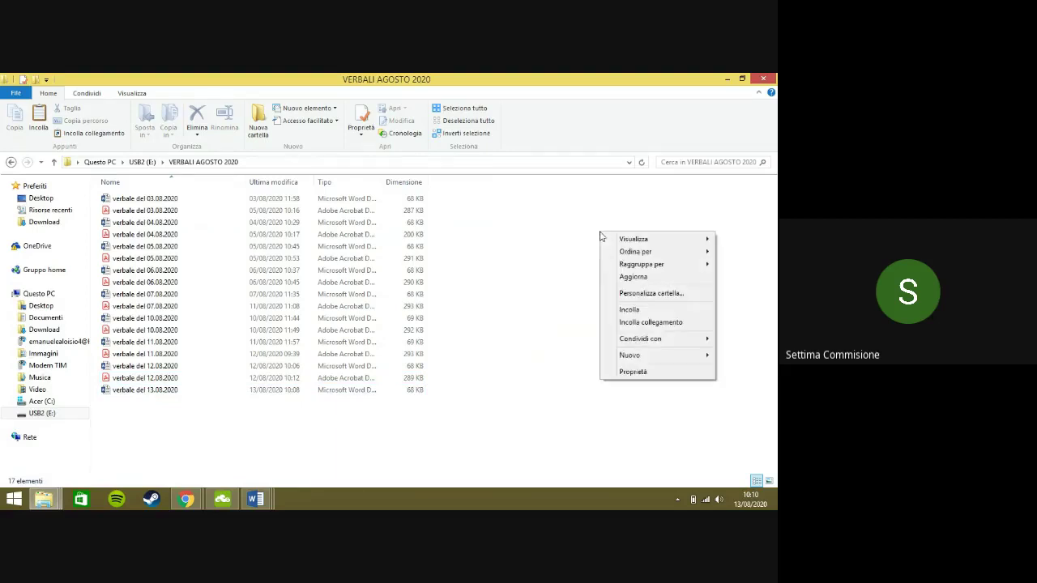
{"action": "left_click", "coordinate": [629, 314]}
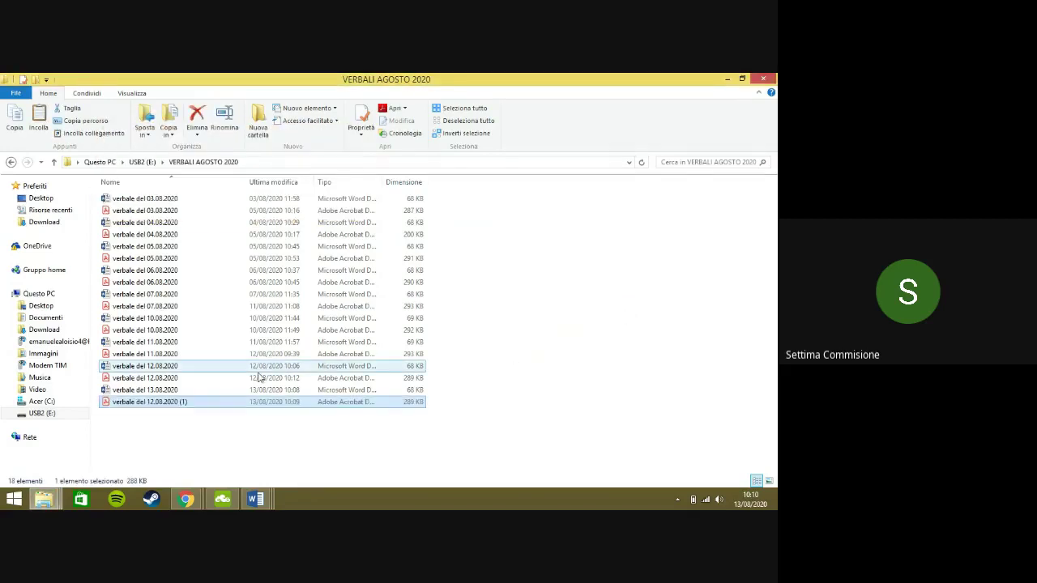
{"action": "double_click", "coordinate": [172, 404]}
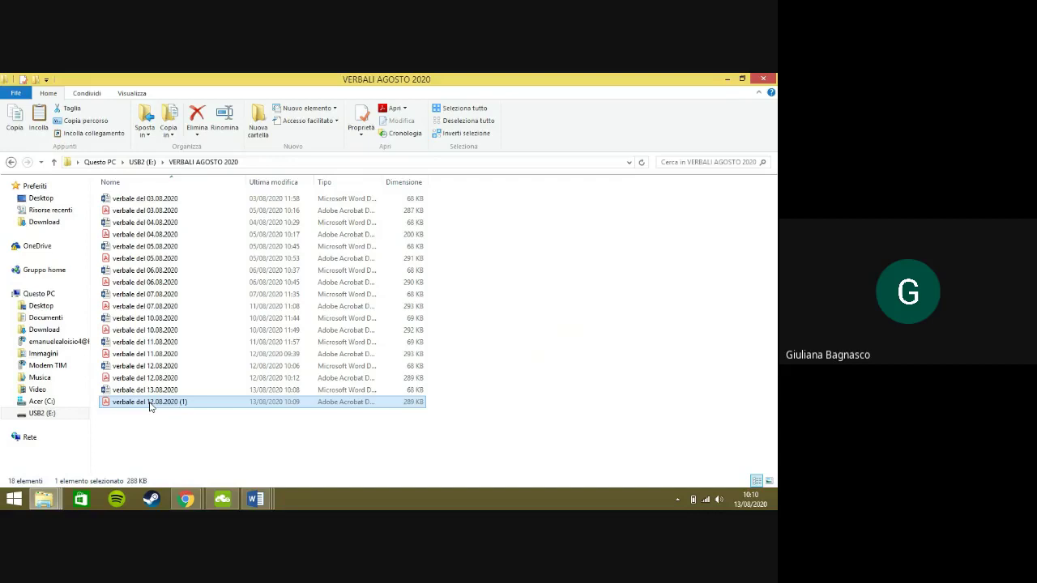
Open the copied 'verbale del 12.08.2020 (1)' PDF in Acrobat Reader
{"action": "double_click", "coordinate": [149, 403]}
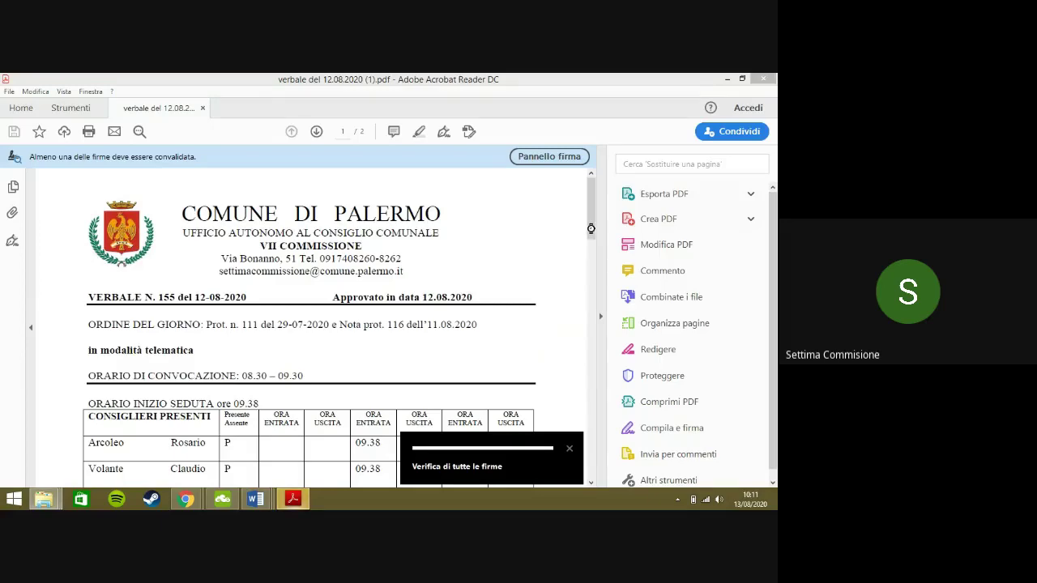
Scroll the 12.08.2020 minutes down to the signatures, then close the document and Acrobat Reader
{"action": "left_click_drag", "start_coordinate": [591, 234], "coordinate": [588, 432]}
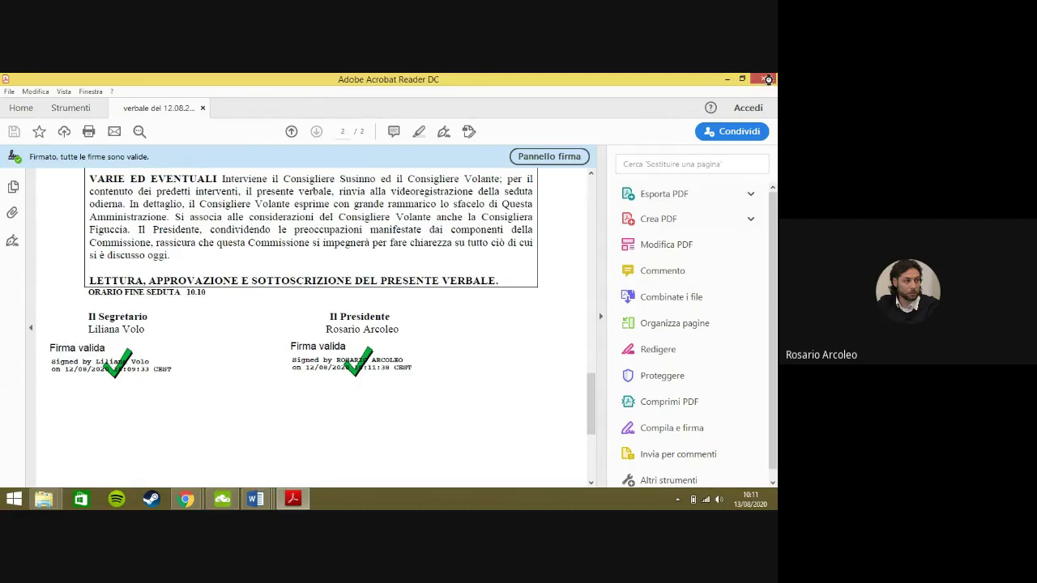
{"action": "left_click", "coordinate": [768, 81]}
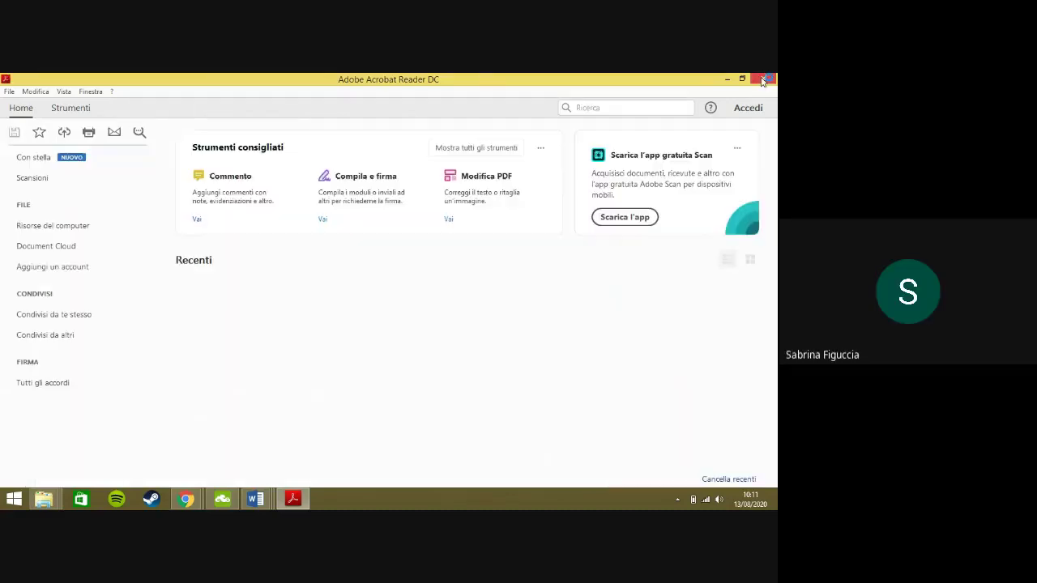
{"action": "left_click", "coordinate": [762, 81]}
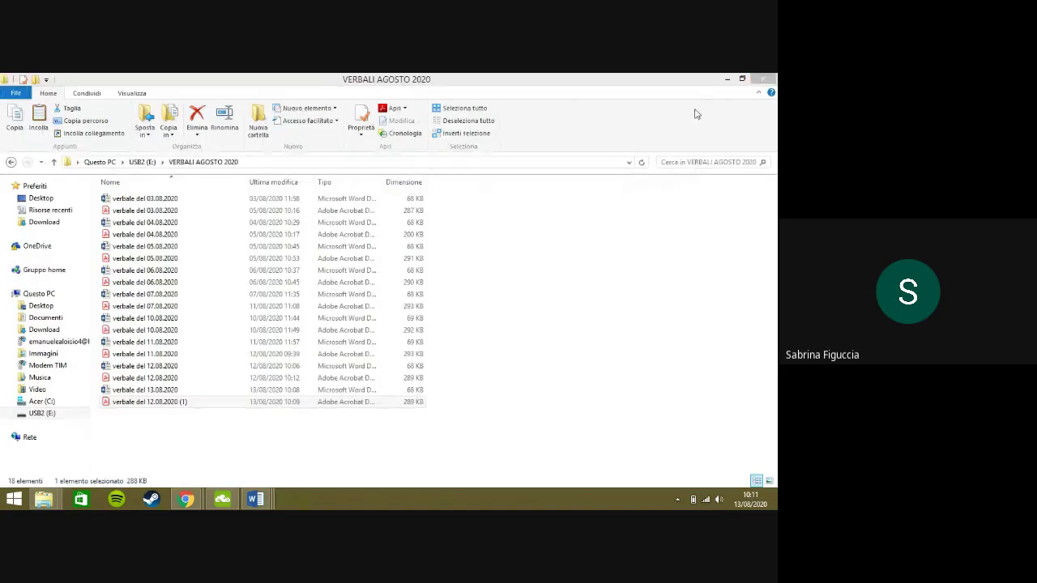
Permanently delete the older 'verbale del 12.08.2020' PDF
{"action": "right_click", "coordinate": [138, 379]}
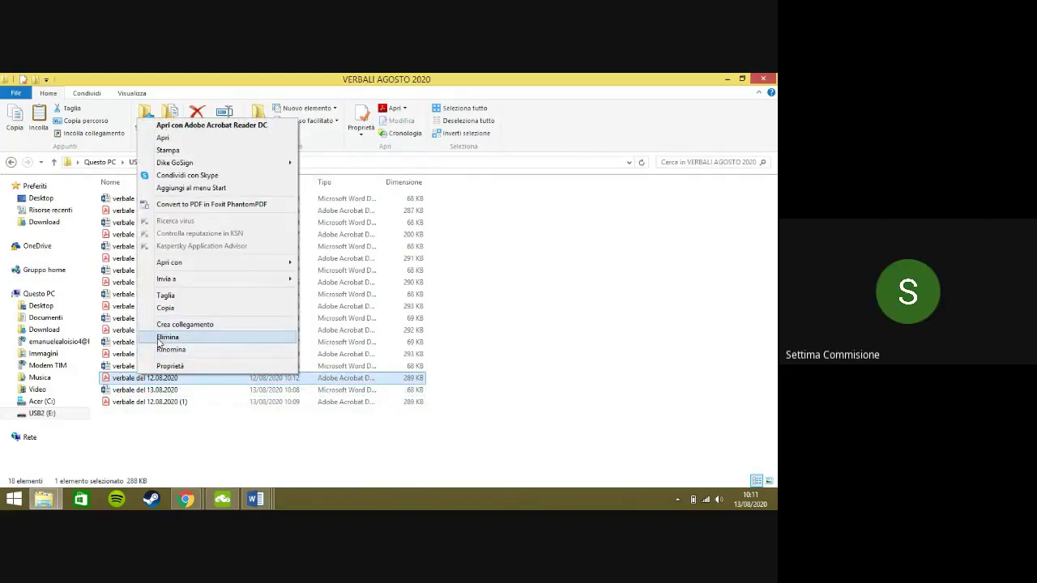
{"action": "left_click", "coordinate": [161, 339]}
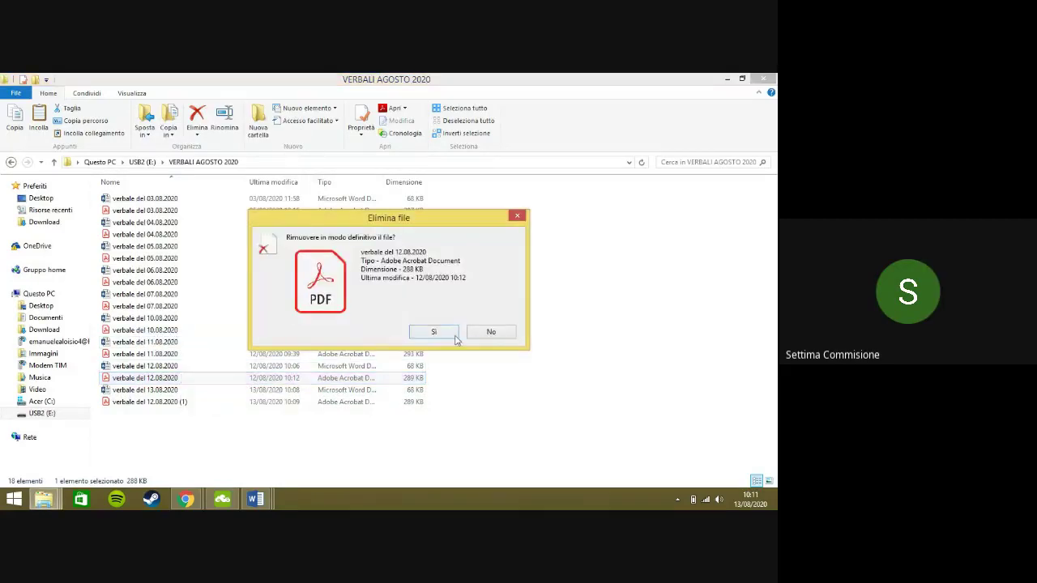
{"action": "left_click", "coordinate": [442, 333]}
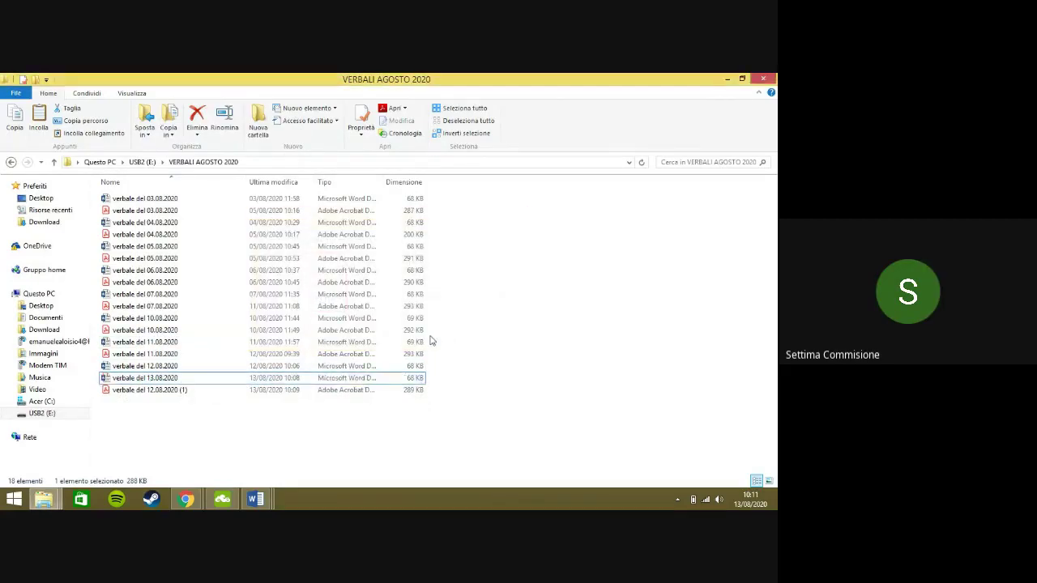
Rename 'verbale del 12.08.2020 (1)' to 'verbale del 12.08.2020'
{"action": "left_click", "coordinate": [164, 394]}
{"action": "right_click", "coordinate": [164, 393]}
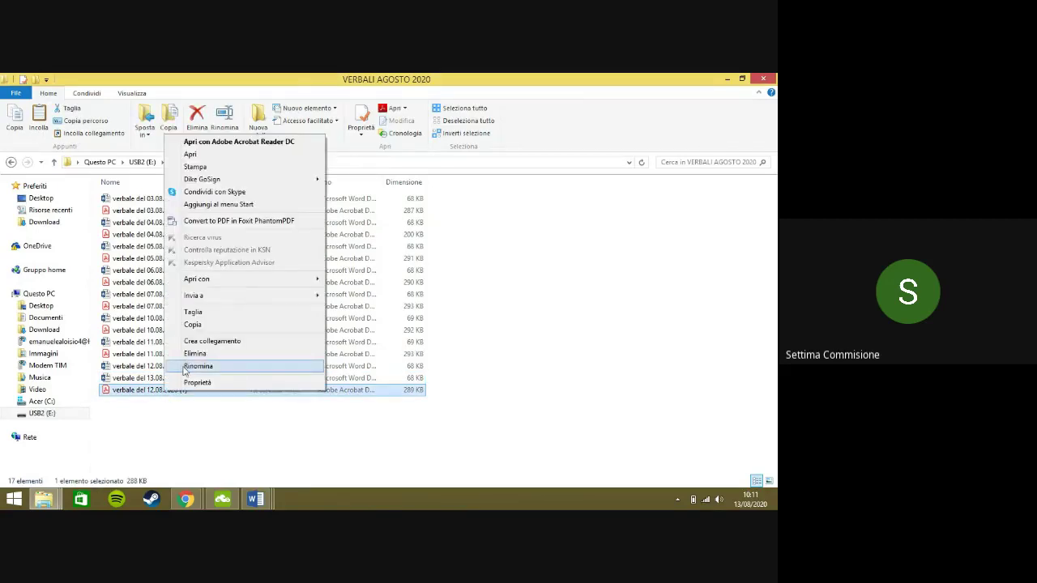
{"action": "left_click", "coordinate": [188, 367]}
{"action": "key", "text": "Right"}
{"action": "key", "text": "BackSpace"}
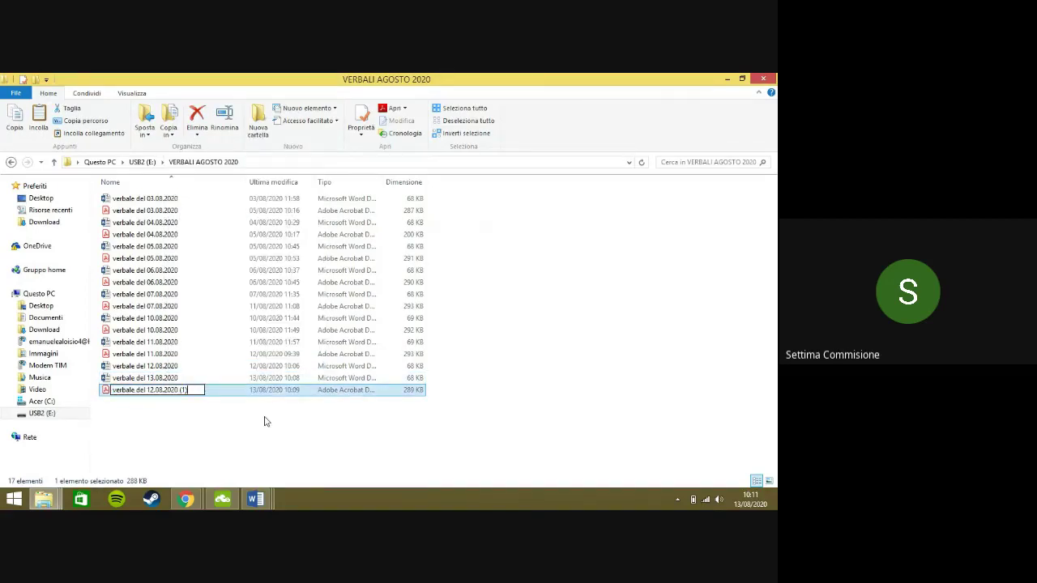
{"action": "key", "text": "BackSpace"}
{"action": "key", "text": "BackSpace"}
{"action": "key", "text": "BackSpace"}
{"action": "key", "text": "Return"}
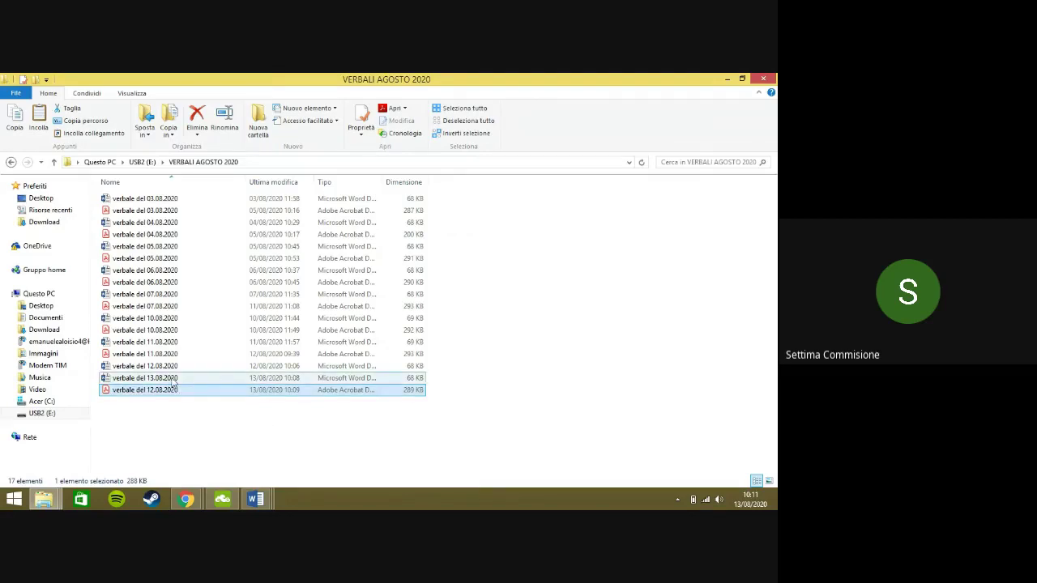
{"action": "double_click", "coordinate": [172, 378]}
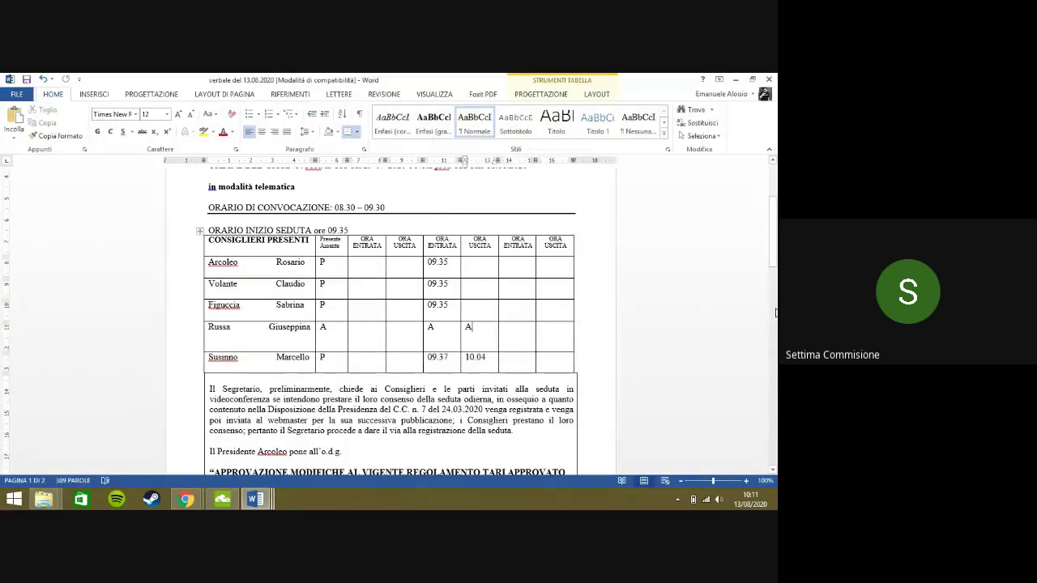
Enter 10.20 in the ORA USCITA cells for Arcoleo and Volante
{"action": "left_click_drag", "start_coordinate": [773, 255], "coordinate": [772, 234]}
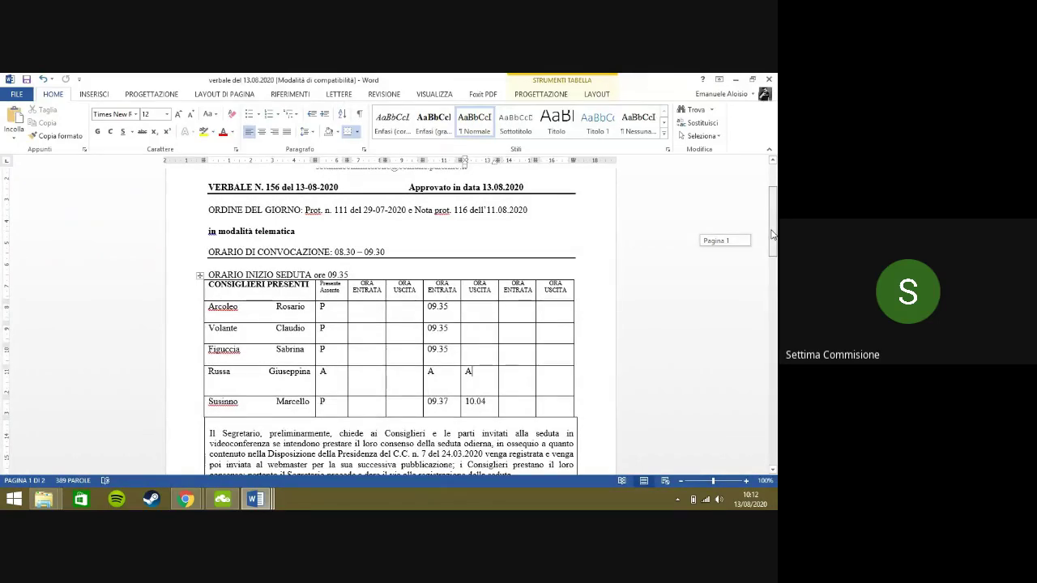
{"action": "left_click_drag", "start_coordinate": [772, 234], "coordinate": [769, 255]}
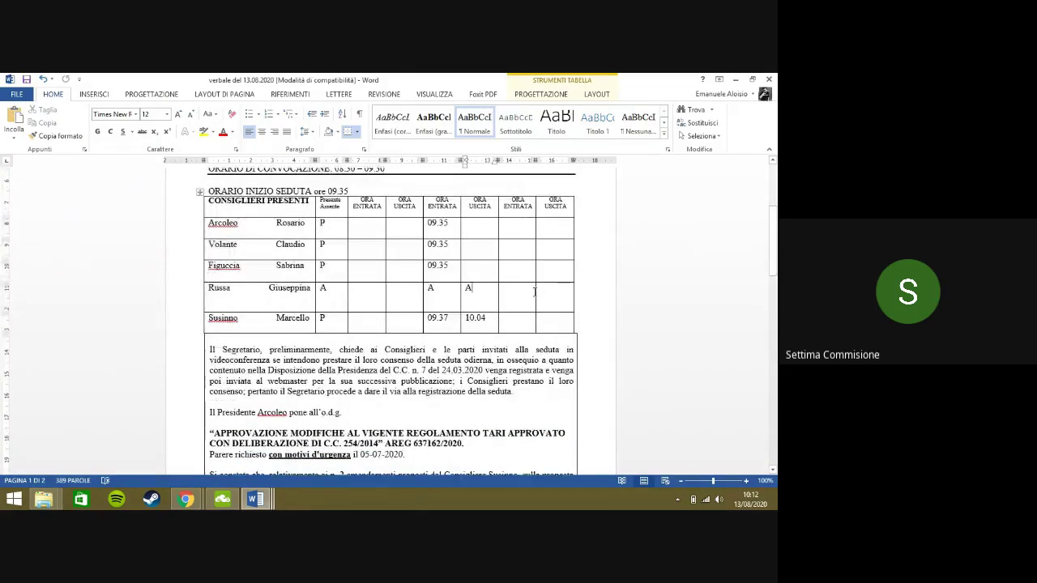
{"action": "left_click", "coordinate": [468, 226]}
{"action": "type", "text": "10.20"}
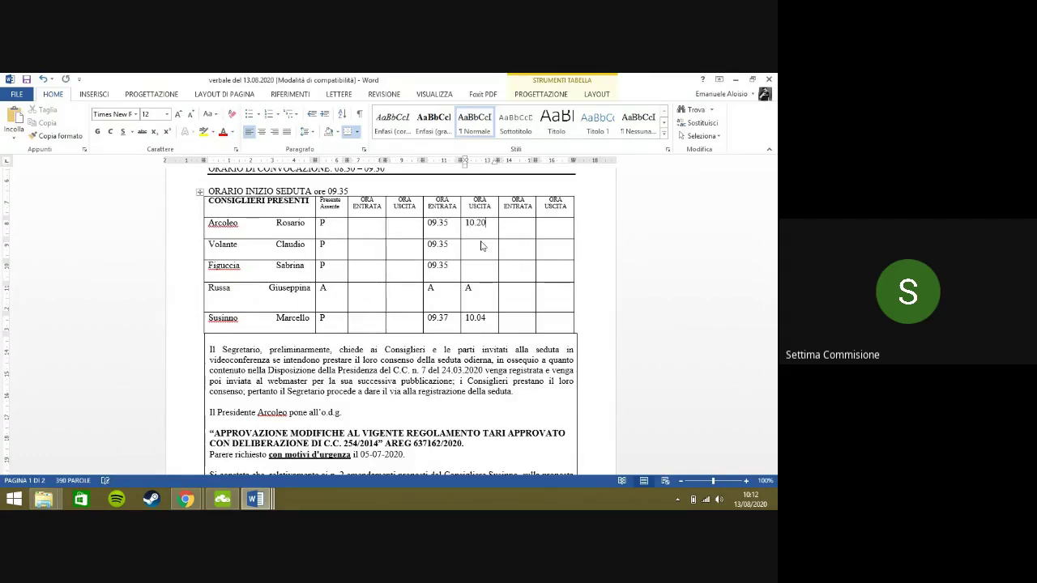
{"action": "left_click", "coordinate": [481, 246]}
{"action": "type", "text": "10.2010.20"}
{"action": "left_click_drag", "start_coordinate": [769, 218], "coordinate": [766, 265]}
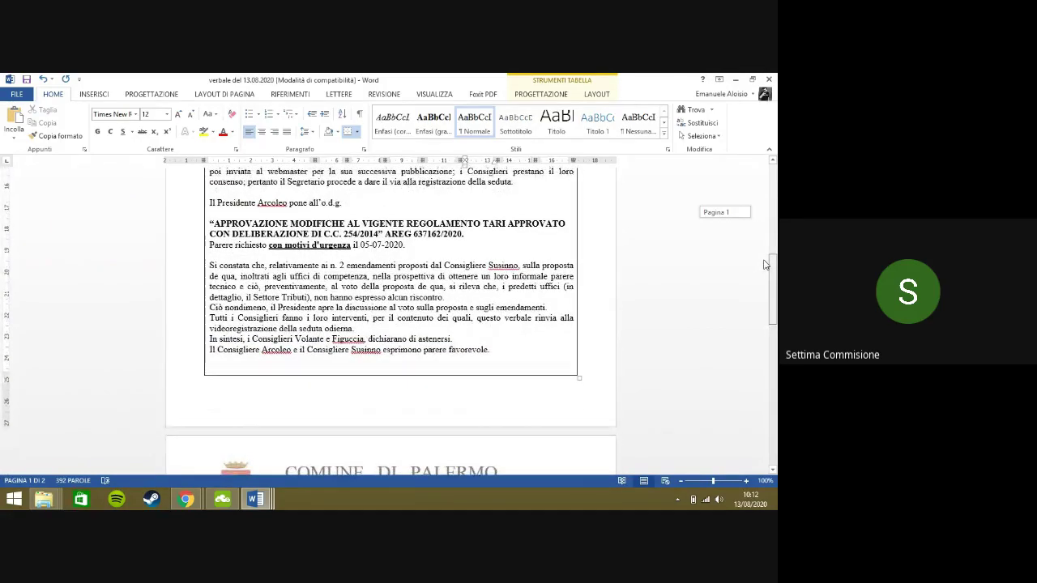
{"action": "left_click_drag", "start_coordinate": [766, 265], "coordinate": [766, 279]}
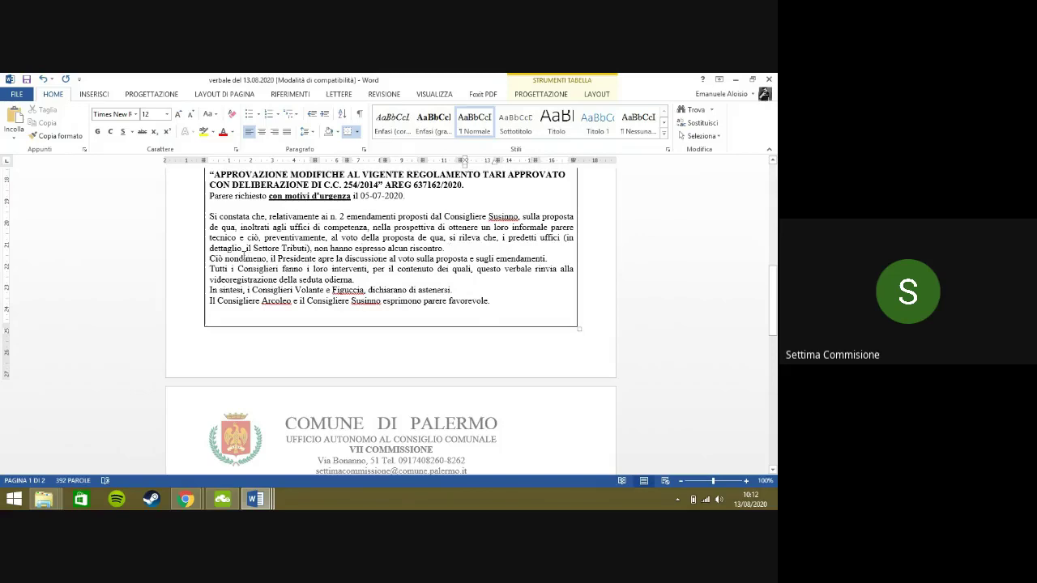
Replace 'espresso' with 'manifestato alcun risco' in the paragraph and bring page 2 into view
{"action": "left_click", "coordinate": [387, 248]}
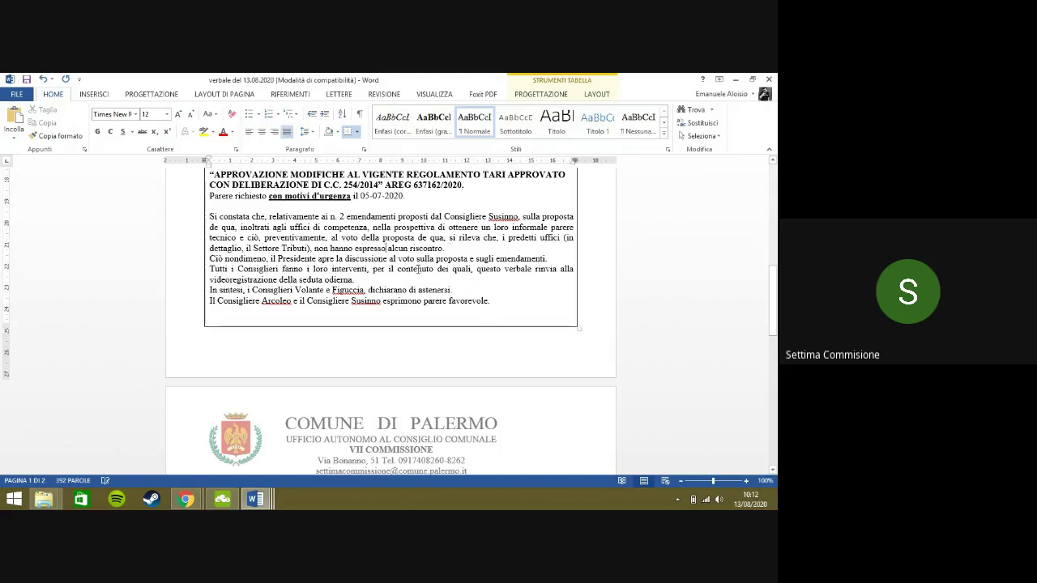
{"action": "key", "text": "BackSpace"}
{"action": "key", "text": "BackSpace"}
{"action": "key", "text": "BackSpace"}
{"action": "key", "text": "BackSpace"}
{"action": "key", "text": "BackSpace"}
{"action": "key", "text": "BackSpace"}
{"action": "key", "text": "BackSpace"}
{"action": "key", "text": "BackSpace"}
{"action": "key", "text": "BackSpace"}
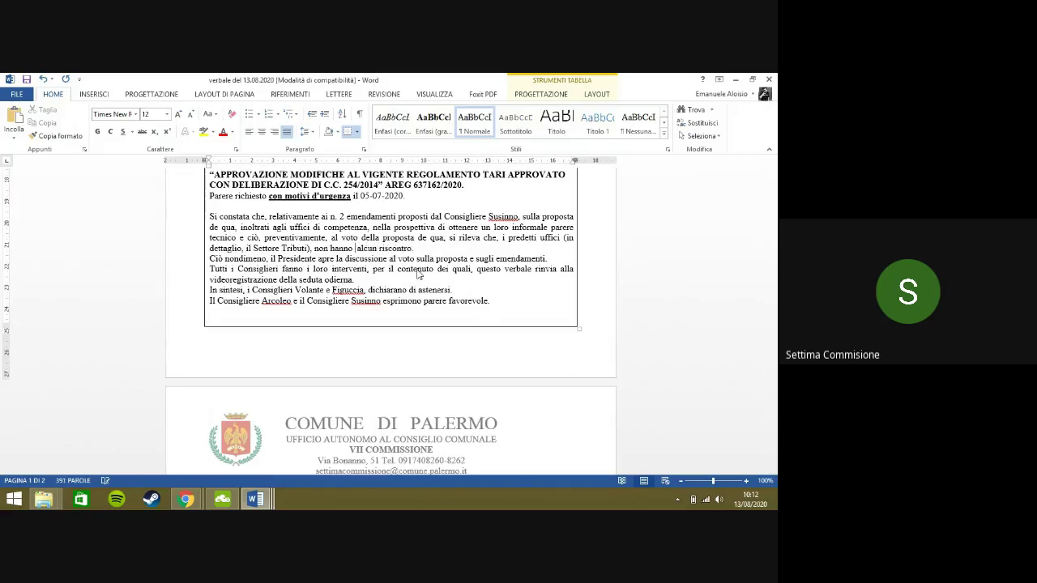
{"action": "type", "text": "manifestato alcun risco"}
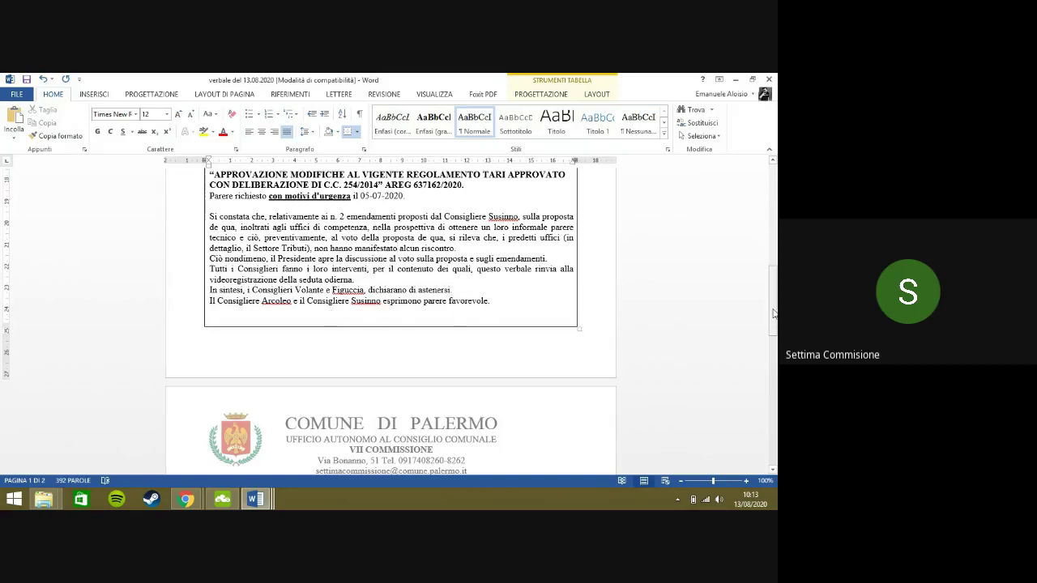
{"action": "left_click_drag", "start_coordinate": [773, 312], "coordinate": [772, 354]}
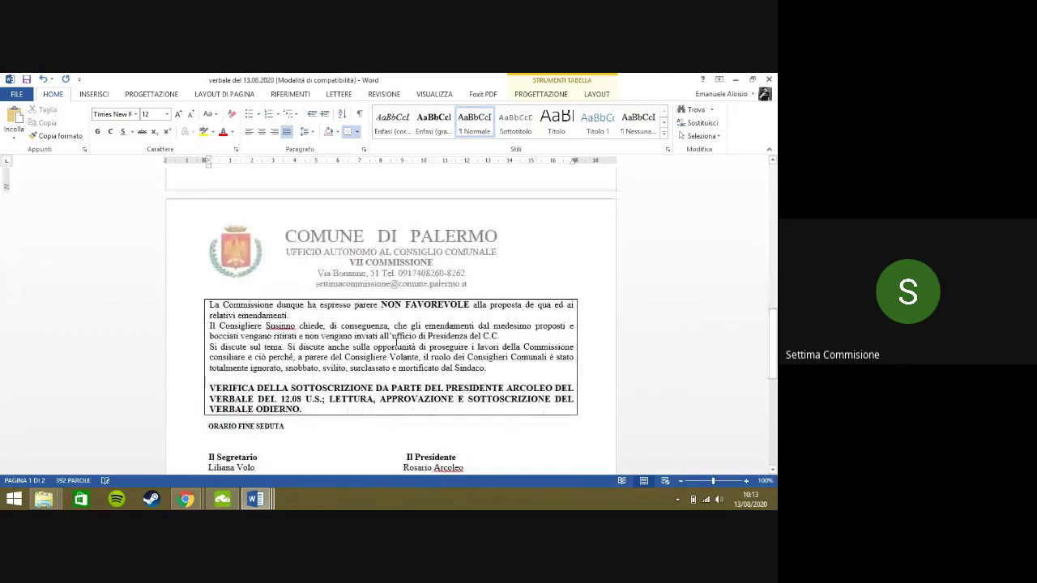
Add a blank line above 'La Commissione' and delete 'di conseguenza' from the paragraph
{"action": "left_click", "coordinate": [210, 306]}
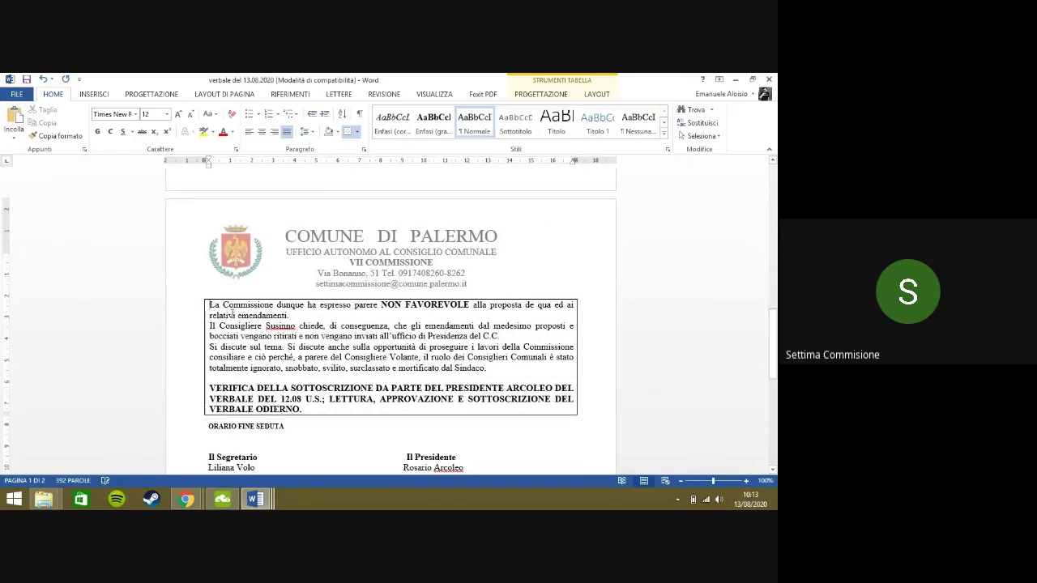
{"action": "key", "text": "Return"}
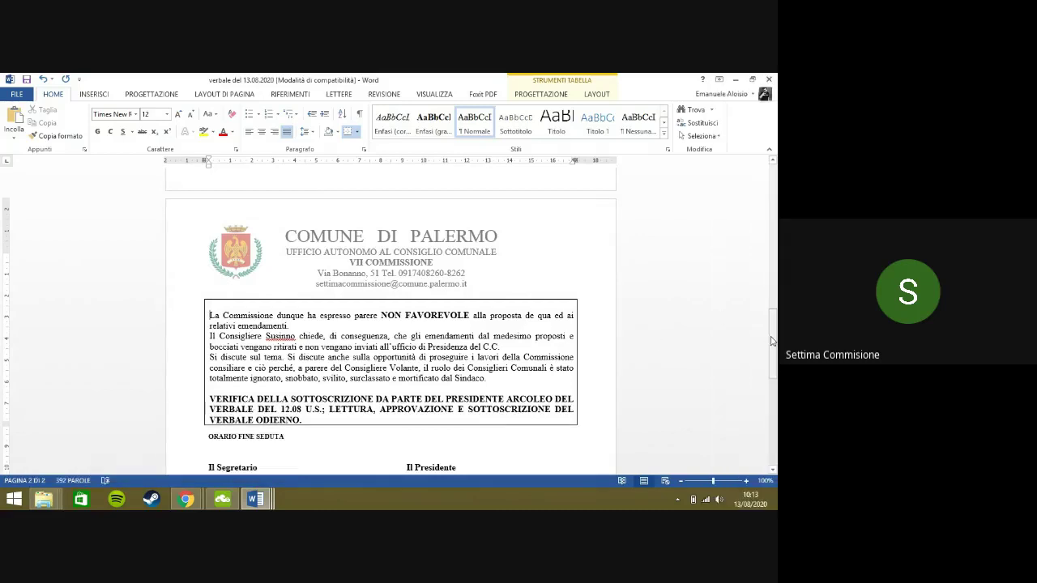
{"action": "left_click_drag", "start_coordinate": [772, 336], "coordinate": [771, 352]}
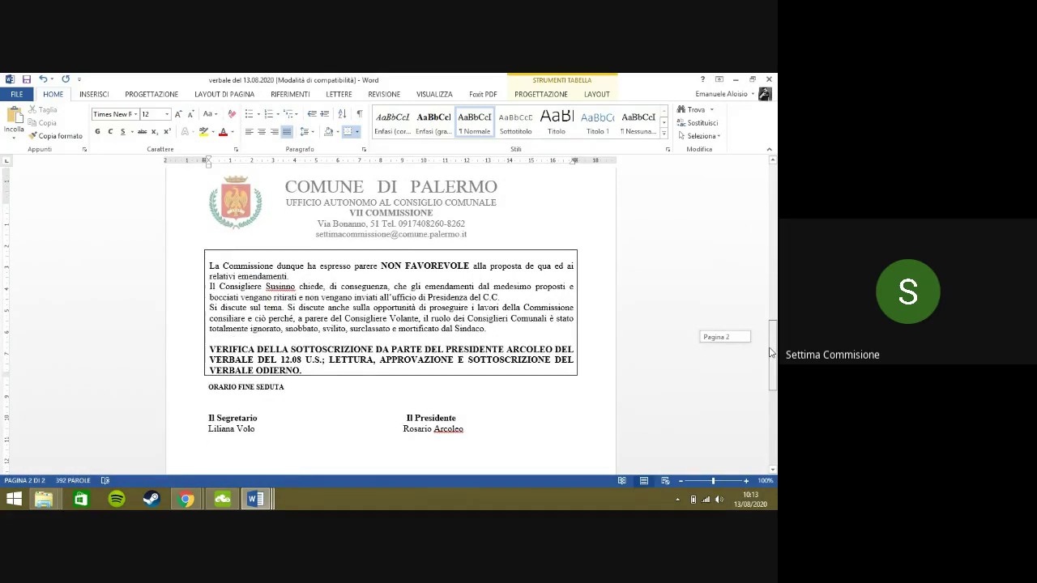
{"action": "left_click_drag", "start_coordinate": [770, 352], "coordinate": [771, 352]}
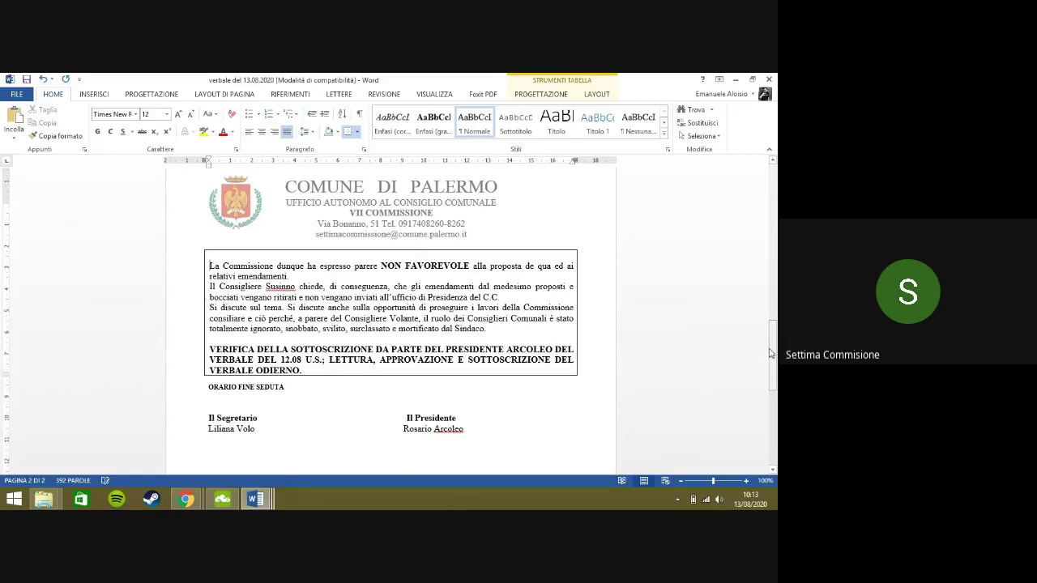
{"action": "left_click", "coordinate": [392, 288]}
{"action": "key", "text": "BackSpace"}
{"action": "key", "text": "BackSpace"}
{"action": "key", "text": "BackSpace"}
{"action": "key", "text": "BackSpace"}
{"action": "key", "text": "BackSpace"}
{"action": "key", "text": "BackSpace"}
{"action": "key", "text": "BackSpace"}
{"action": "key", "text": "BackSpace"}
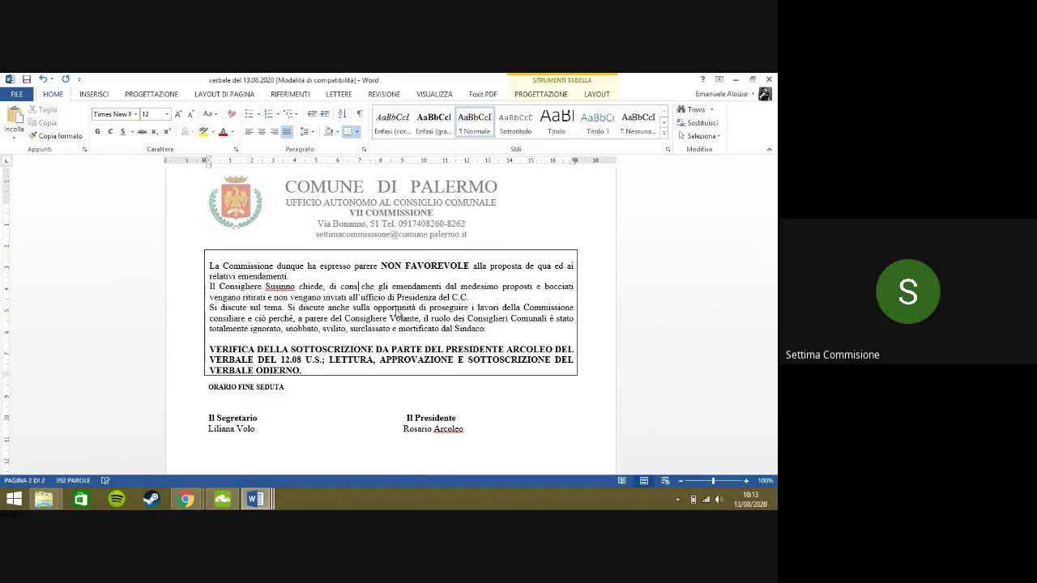
{"action": "key", "text": "BackSpace"}
{"action": "key", "text": "BackSpace"}
{"action": "key", "text": "BackSpace"}
{"action": "key", "text": "BackSpace"}
{"action": "key", "text": "BackSpace"}
{"action": "key", "text": "BackSpace"}
{"action": "key", "text": "BackSpace"}
{"action": "key", "text": "BackSpace"}
{"action": "key", "text": "BackSpace"}
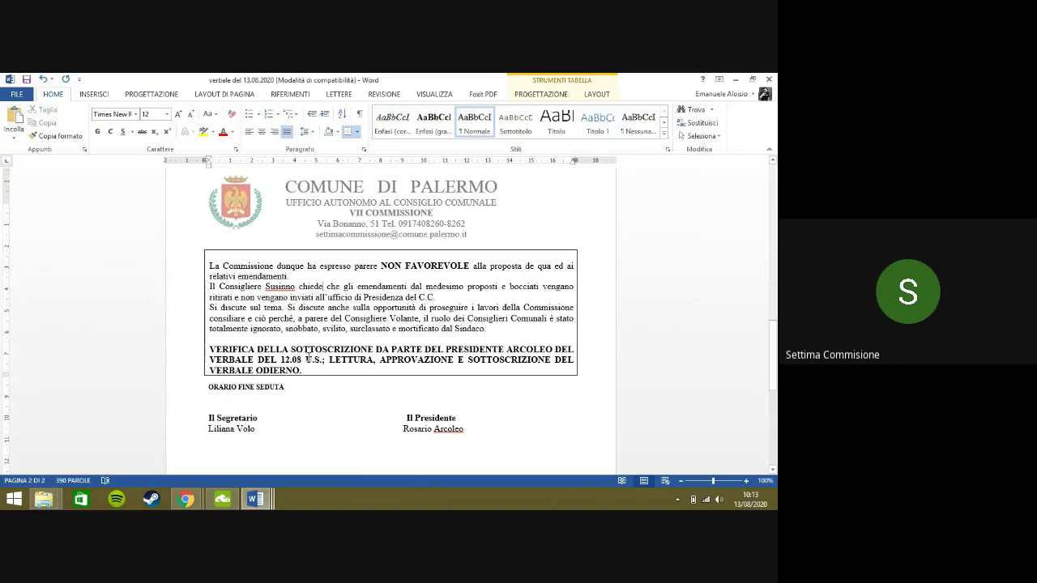
Put LETTURA on its own line and enter 10.20 after ORARIO FINE SEDUTA
{"action": "left_click", "coordinate": [330, 360]}
{"action": "key", "text": "Return"}
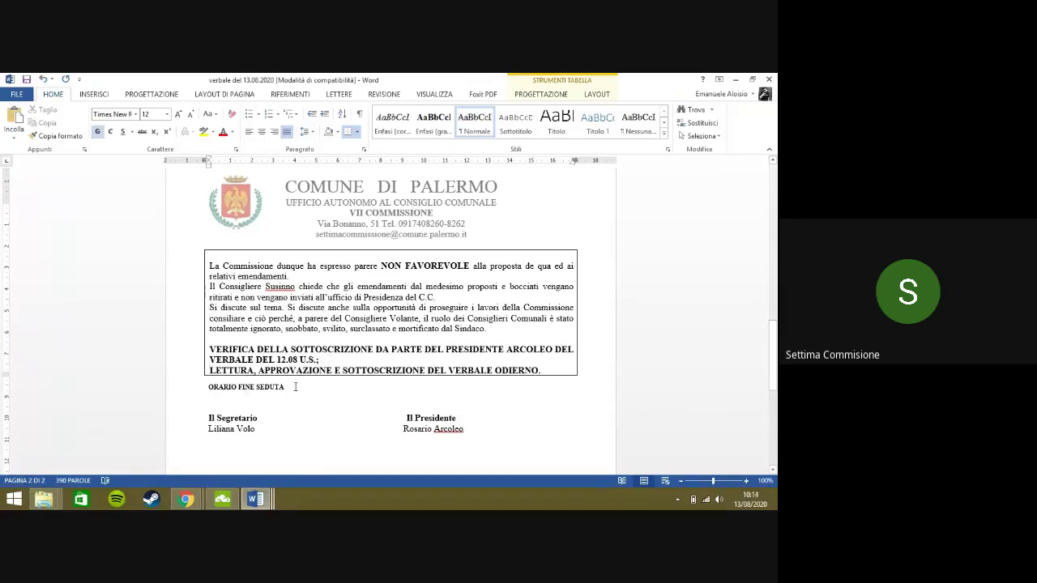
{"action": "left_click", "coordinate": [294, 388]}
{"action": "type", "text": "10"}
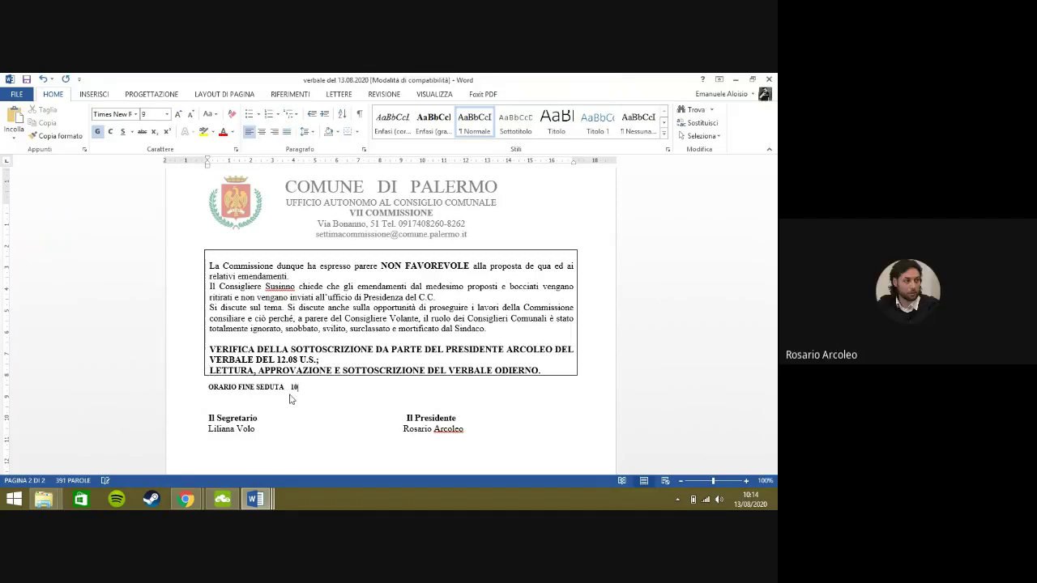
{"action": "type", "text": ".2"}
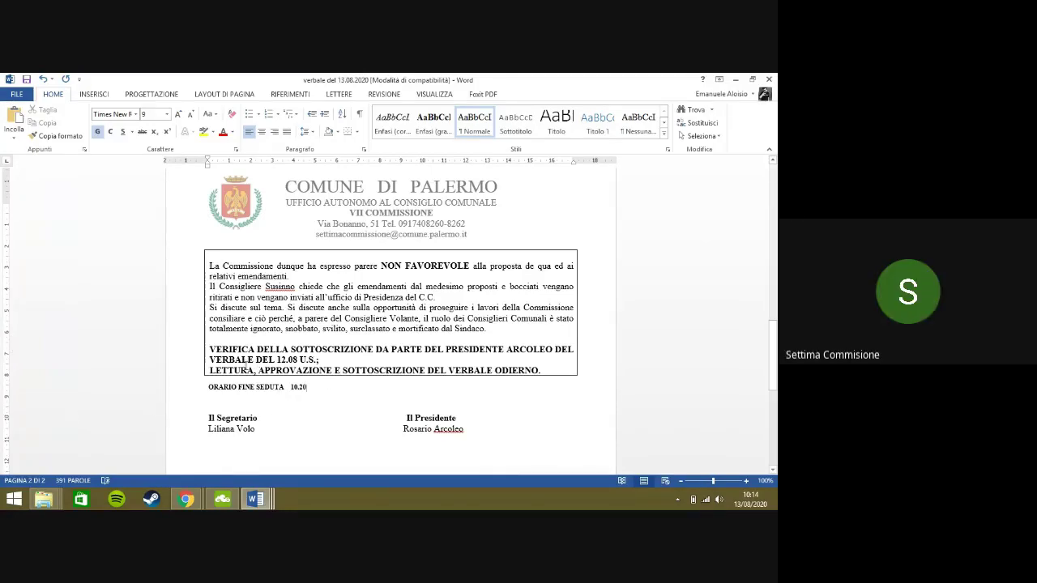
Change the final line to 'LETTURA E APPROVAZIONE', removing 'E SOTTOSCRIZIONE'
{"action": "left_click", "coordinate": [259, 370]}
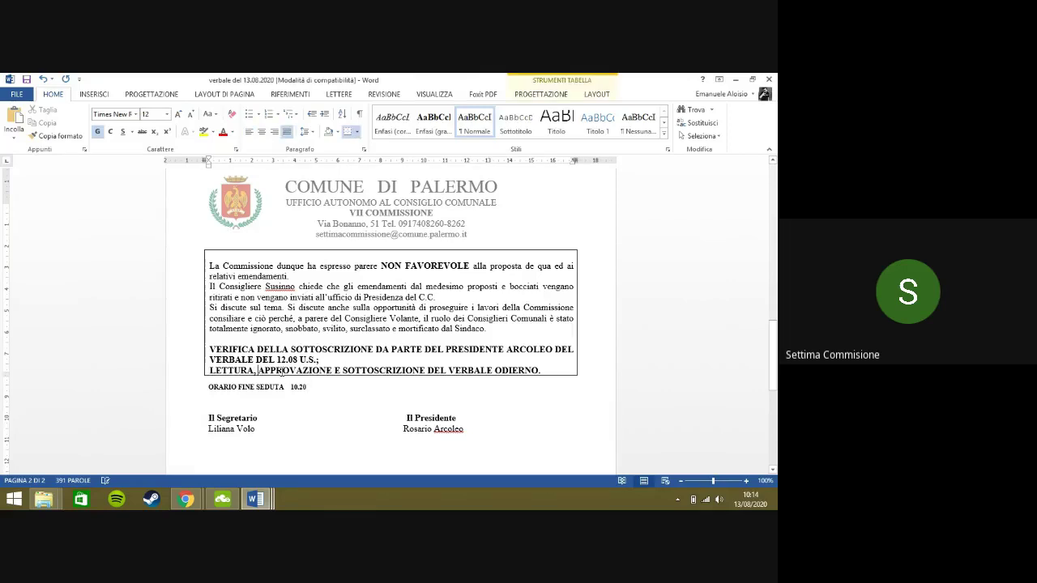
{"action": "key", "text": "BackSpace"}
{"action": "key", "text": "BackSpace"}
{"action": "type", "text": "e"}
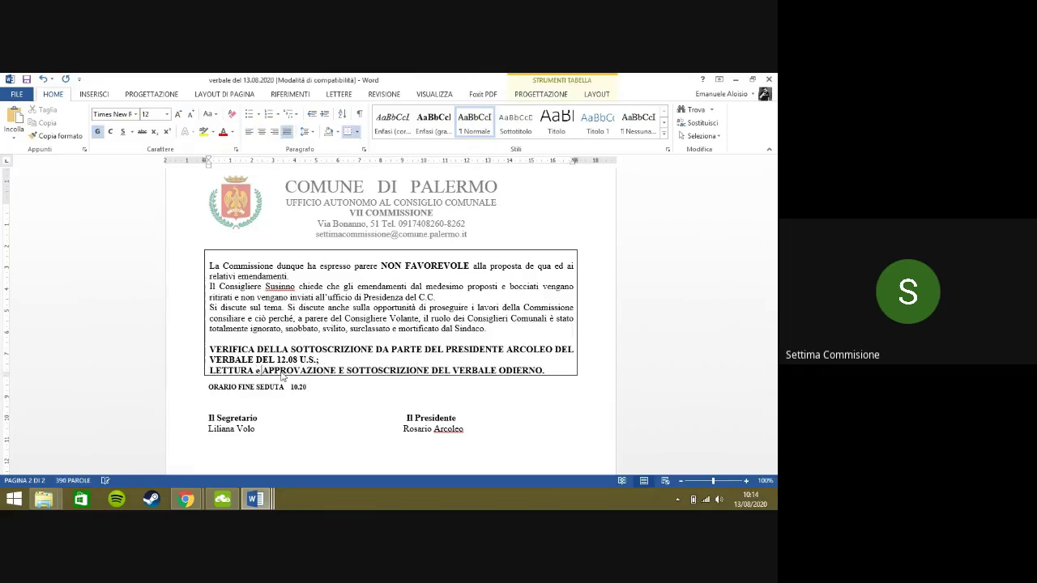
{"action": "key", "text": "BackSpace"}
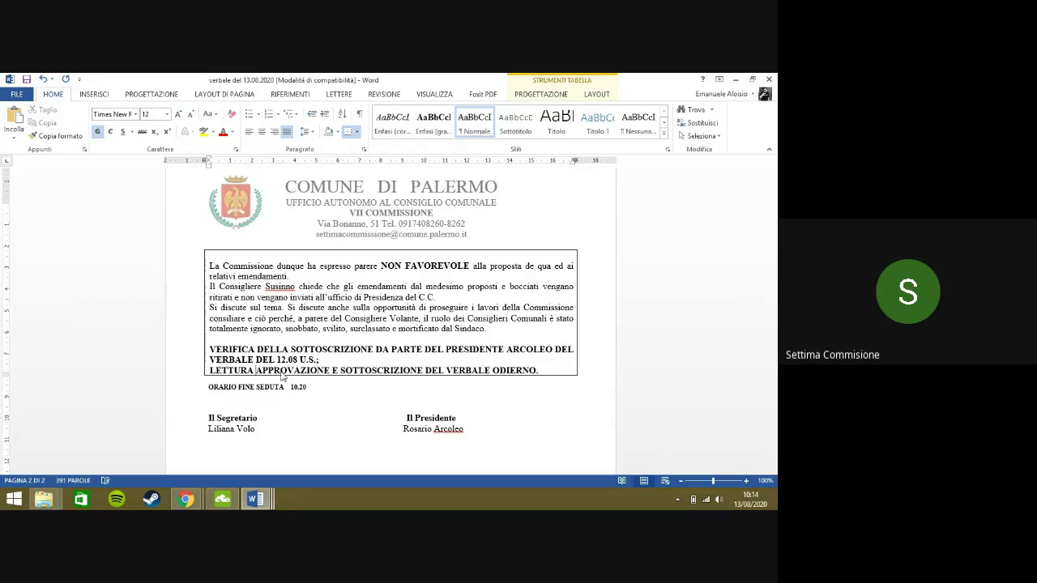
{"action": "type", "text": "E"}
{"action": "key", "text": "Caps_Lock"}
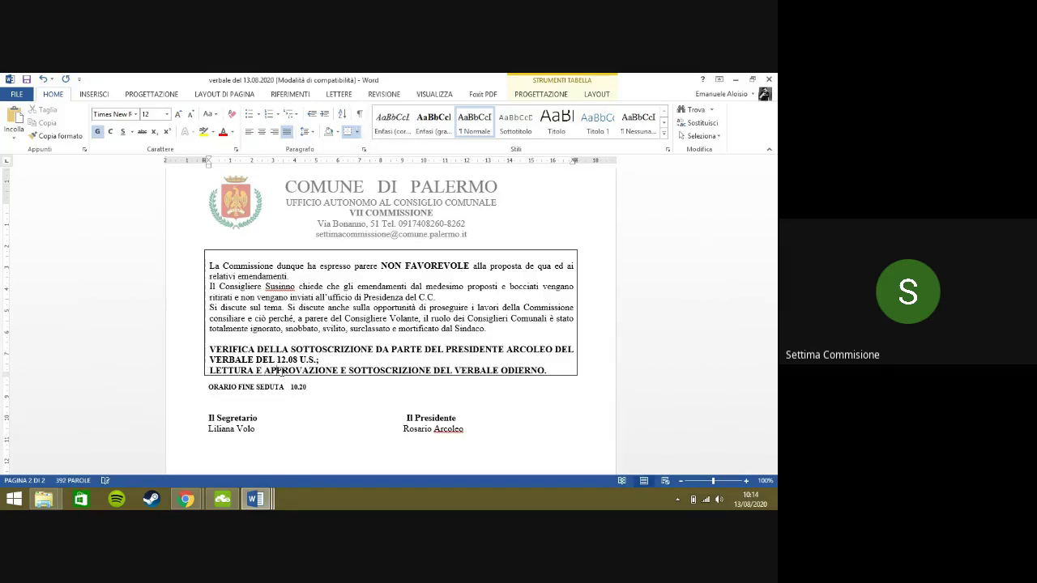
{"action": "key", "text": "ctrl+Right"}
{"action": "key", "text": "ctrl+Right"}
{"action": "key", "text": "ctrl+shift+Right"}
{"action": "key", "text": "ctrl+shift+Right"}
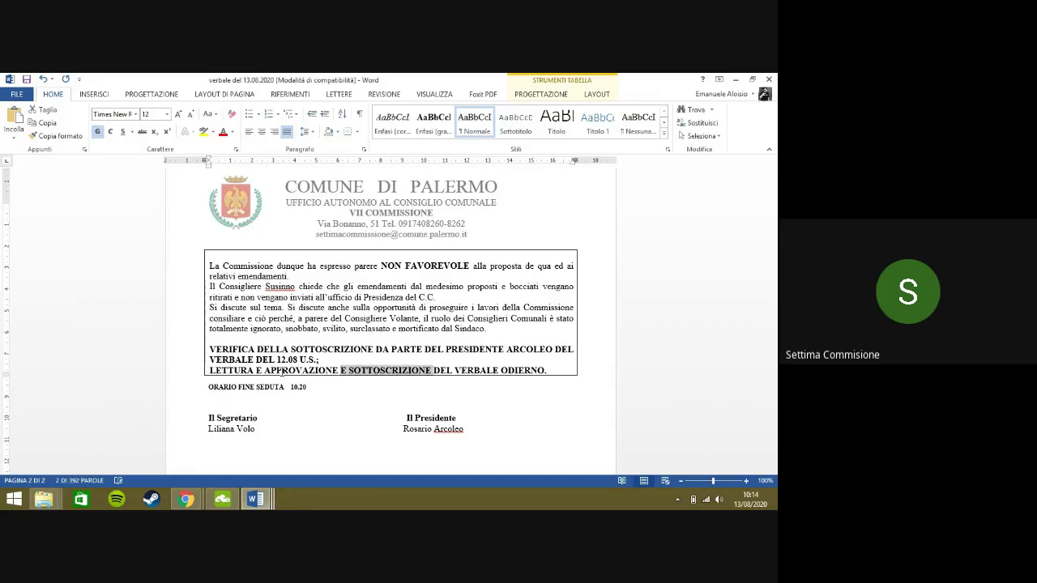
{"action": "key", "text": "Delete"}
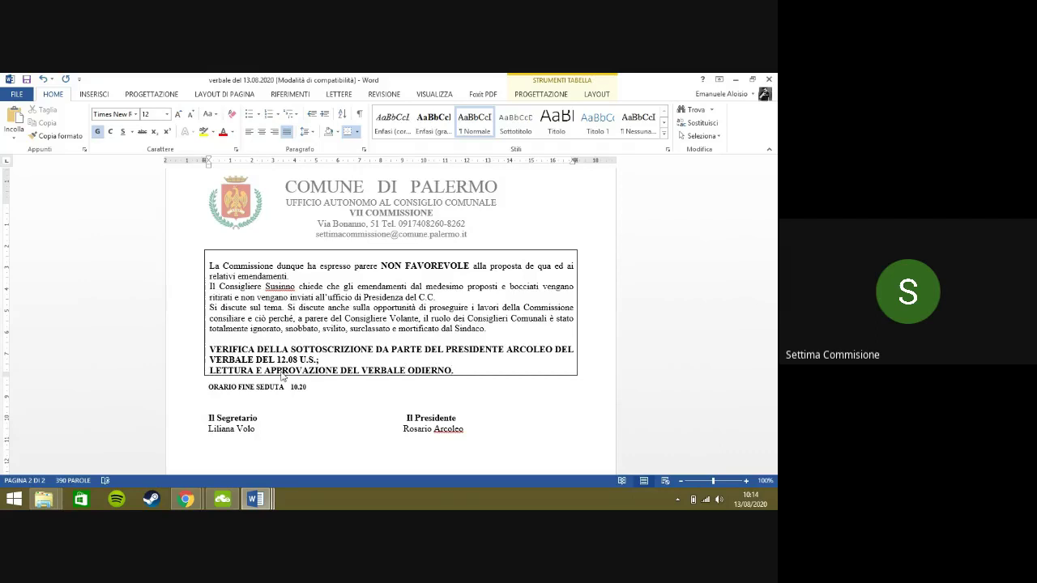
Add the line stating the signing happens outside the session, verified at the next session, and save
{"action": "type", "text": "LA SOT"}
{"action": "type", "text": "TOSCRIZ"}
{"action": "type", "text": "IONE DEL"}
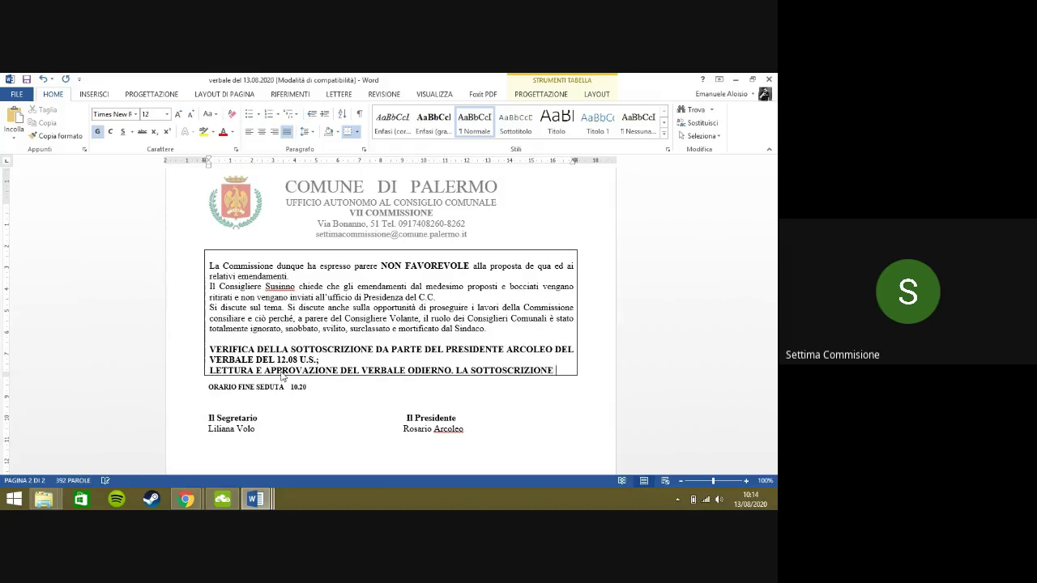
{"action": "type", "text": "LO S"}
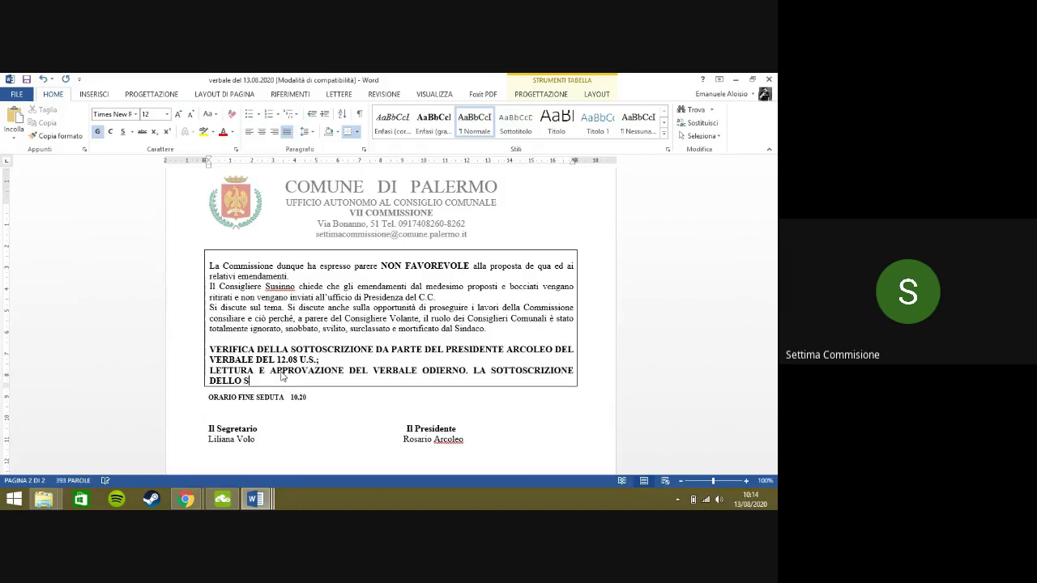
{"action": "type", "text": "TESSO VERRA"}
{"action": "type", "text": "' FATTO"}
{"action": "type", "text": " FUOR"}
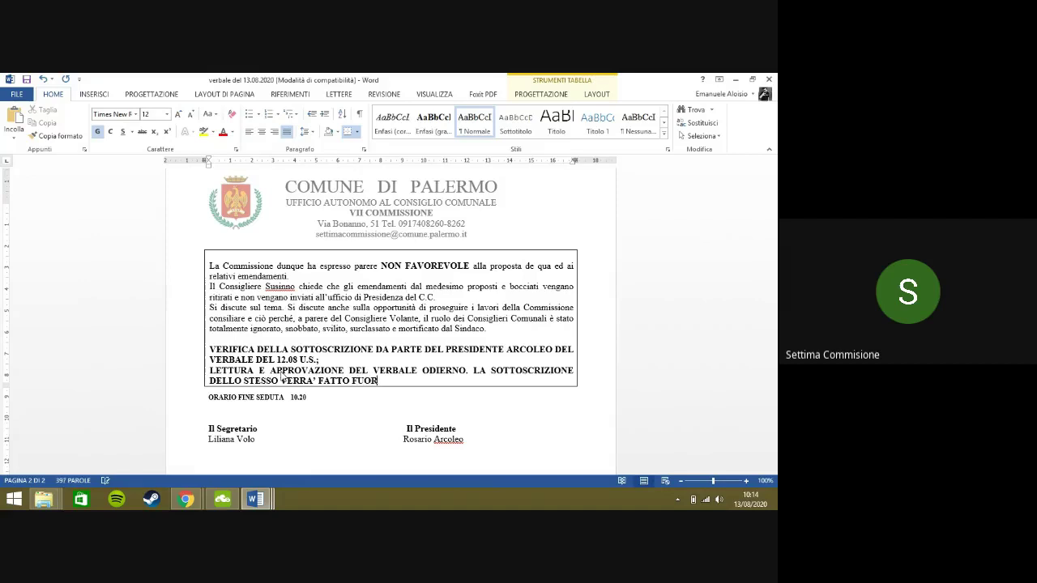
{"action": "type", "text": "I DALLA SEDUTA."}
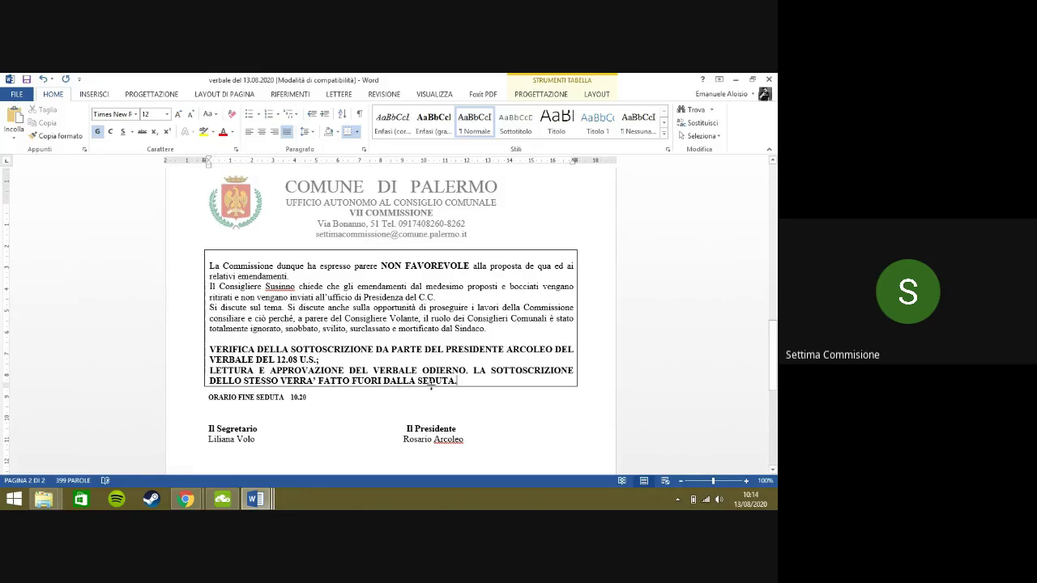
{"action": "key", "text": "BackSpace"}
{"action": "type", "text": "STESSO "}
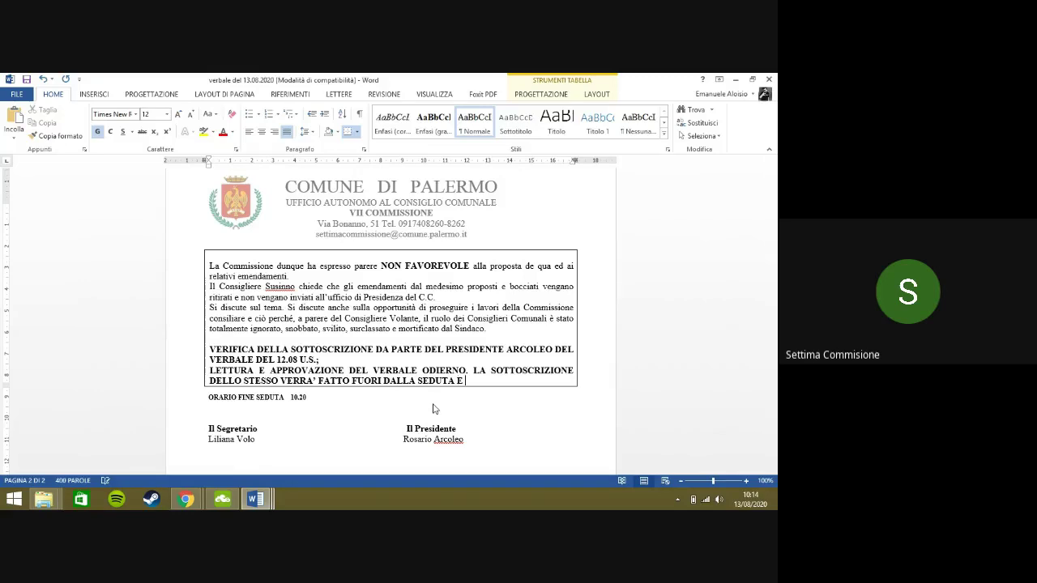
{"action": "type", "text": "VERRA’ FATTO FUORI DALLA SEDUTA E VERIFICATO ALLA PRIMA SE"}
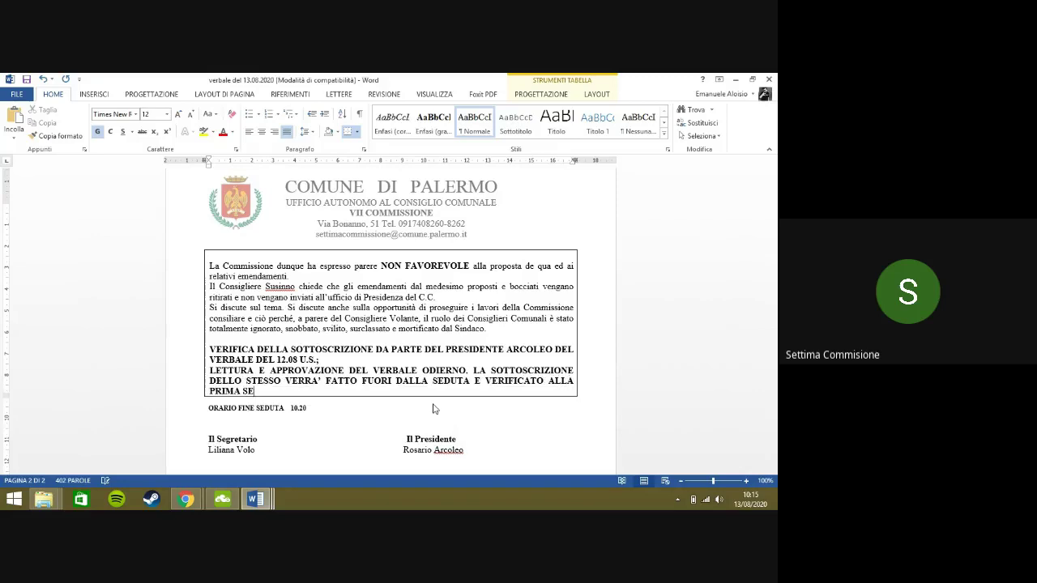
{"action": "type", "text": "DUTA U"}
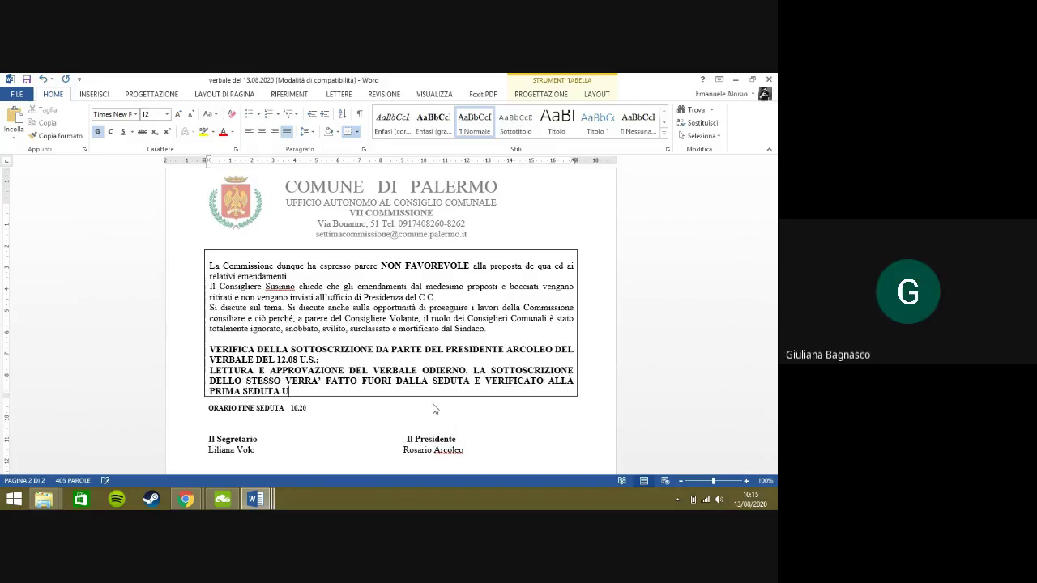
{"action": "type", "text": "TILE."}
{"action": "left_click", "coordinate": [26, 80]}
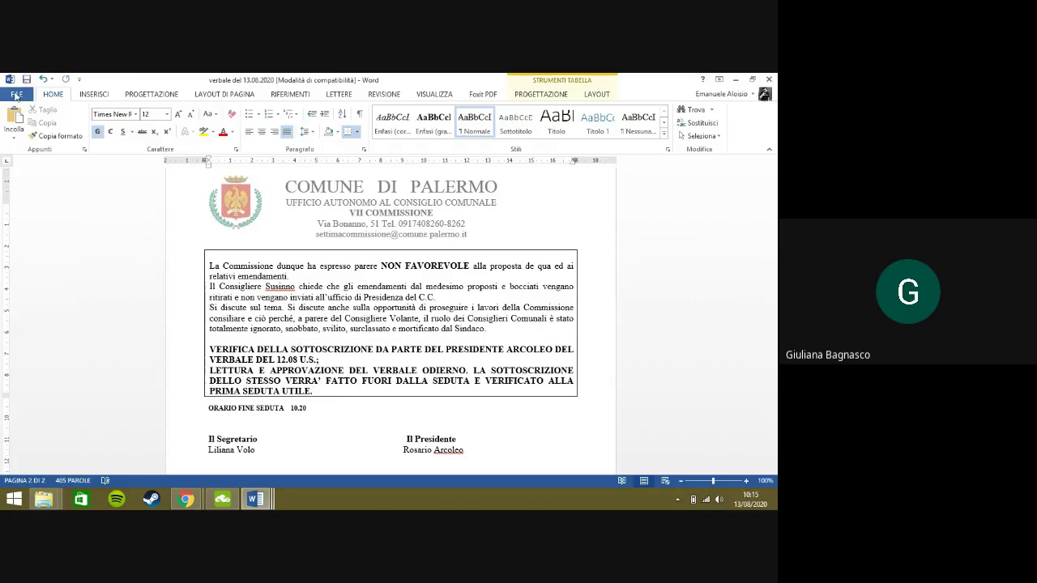
Save the minutes as PDF 'verbale del 13.08.2020' in VERBALI AGOSTO 2020 and return to the document
{"action": "left_click", "coordinate": [16, 94]}
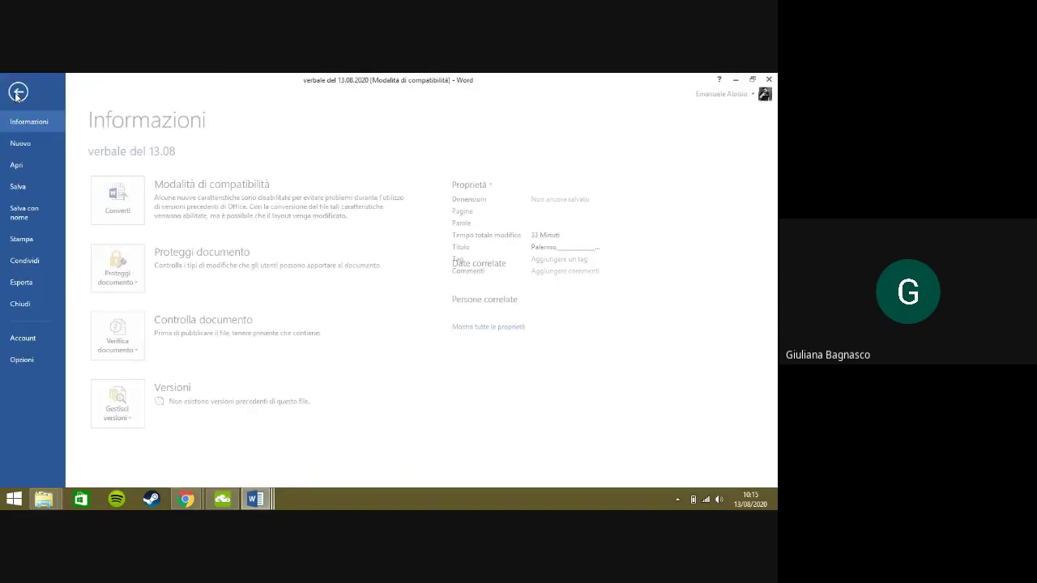
{"action": "left_click", "coordinate": [24, 213]}
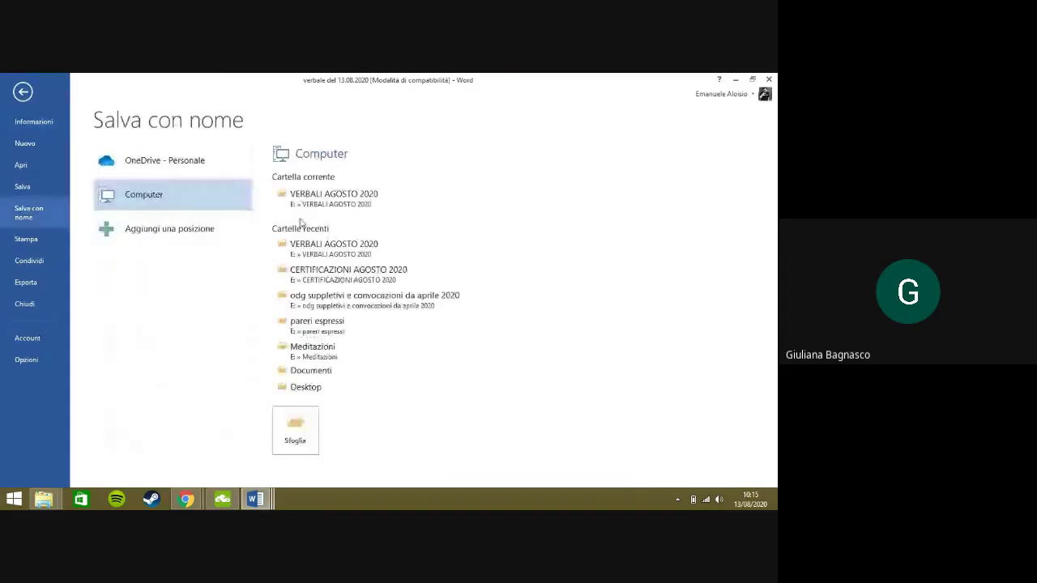
{"action": "left_click", "coordinate": [304, 203]}
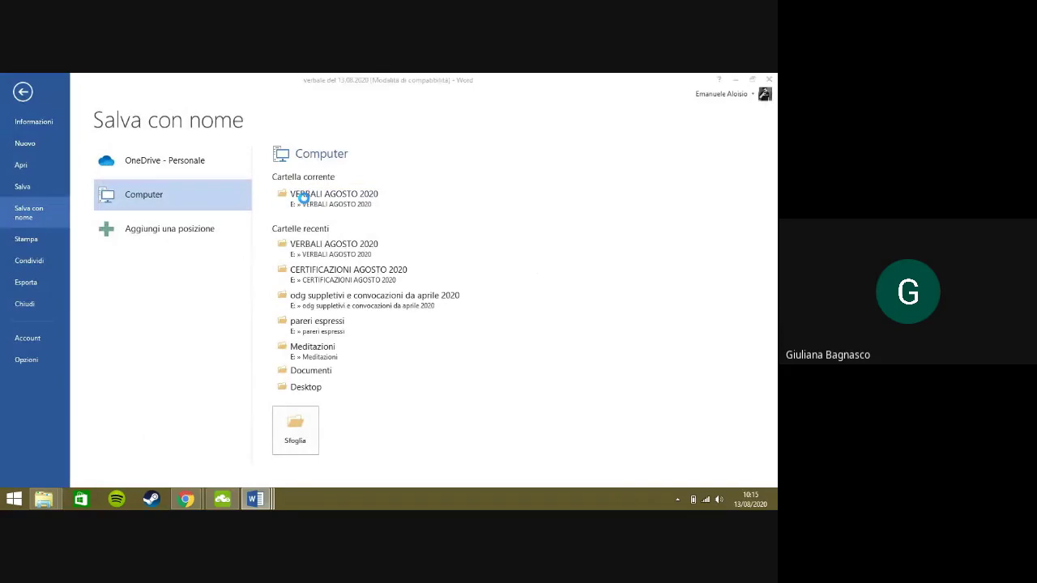
{"action": "left_click", "coordinate": [303, 196]}
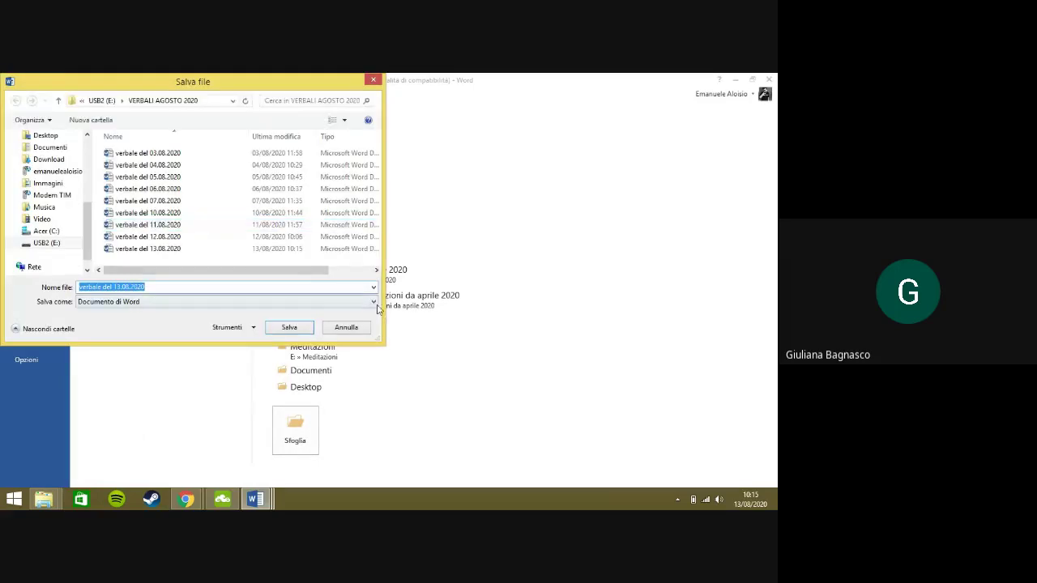
{"action": "left_click", "coordinate": [373, 302]}
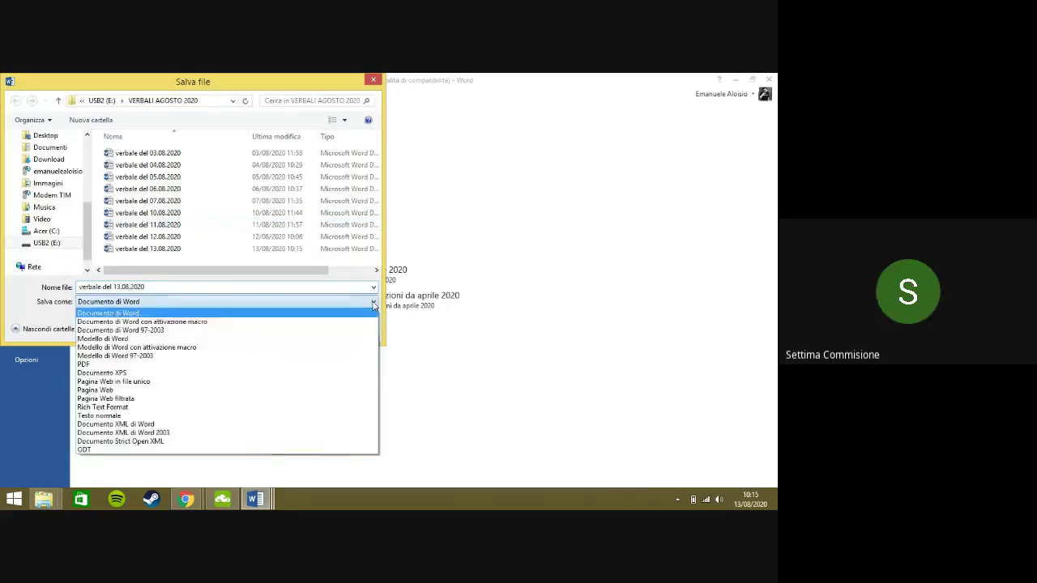
{"action": "left_click", "coordinate": [343, 364]}
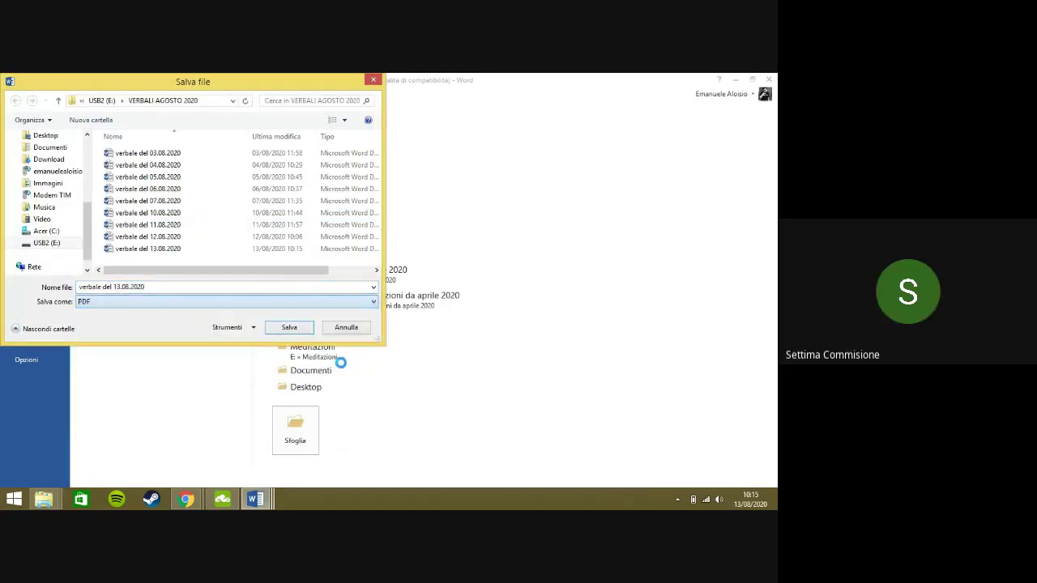
{"action": "left_click", "coordinate": [300, 328]}
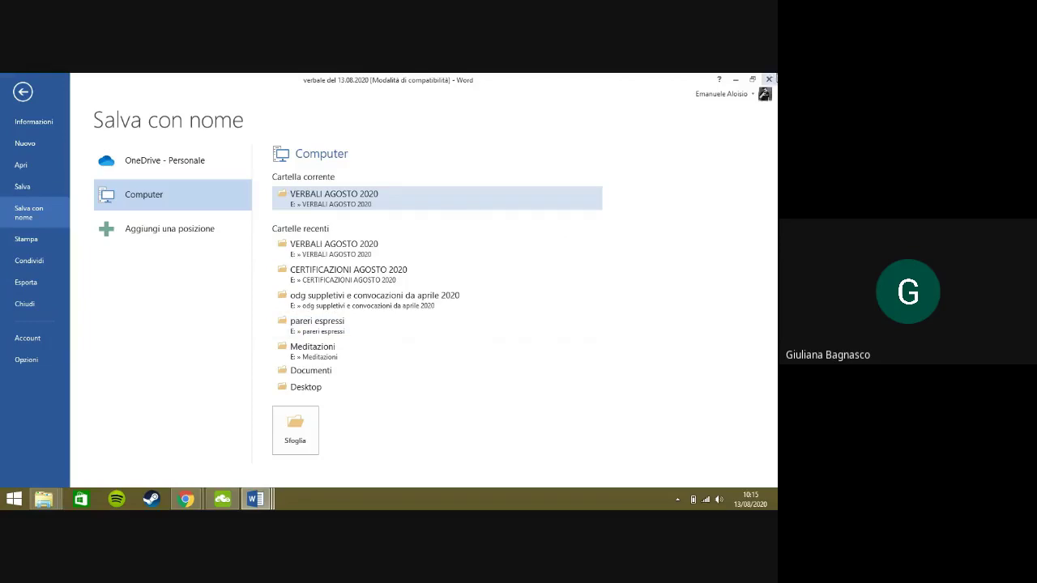
{"action": "key", "text": "Escape"}
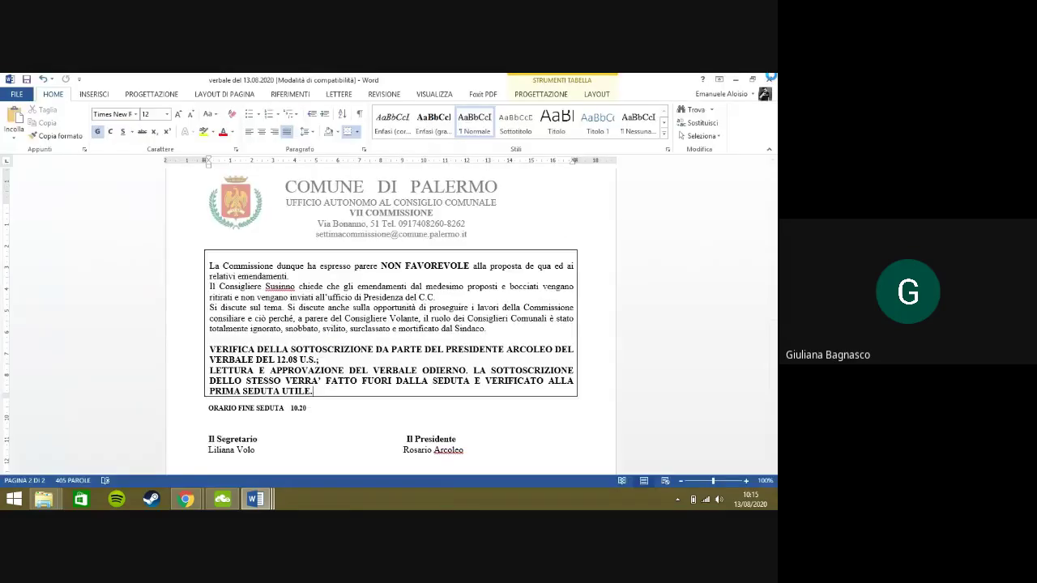
Close the Word document and start a new envelope (Crea Plico) in LegalCert Book
{"action": "left_click", "coordinate": [770, 78]}
{"action": "left_click", "coordinate": [766, 78]}
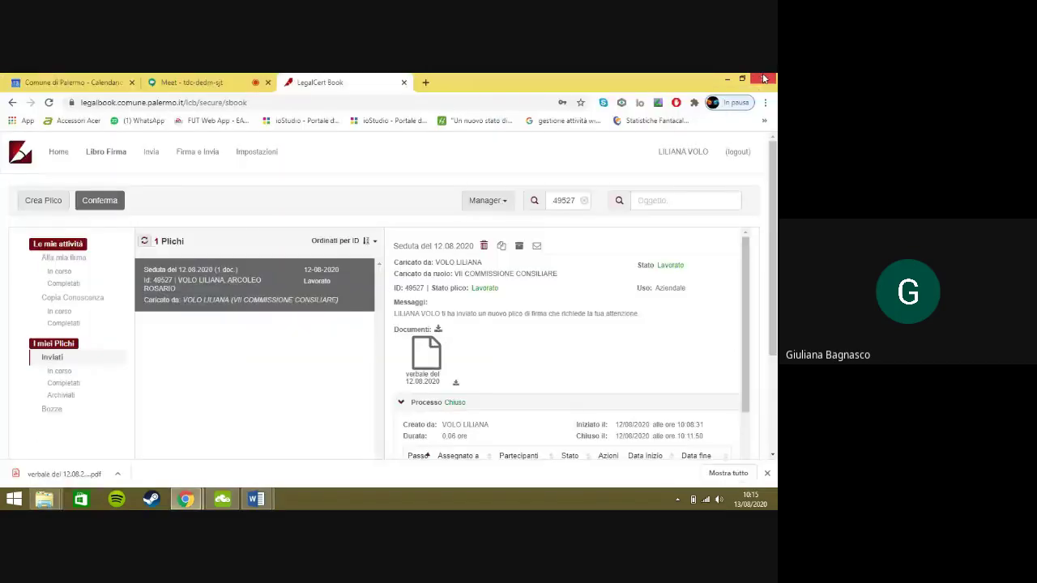
{"action": "left_click", "coordinate": [27, 205]}
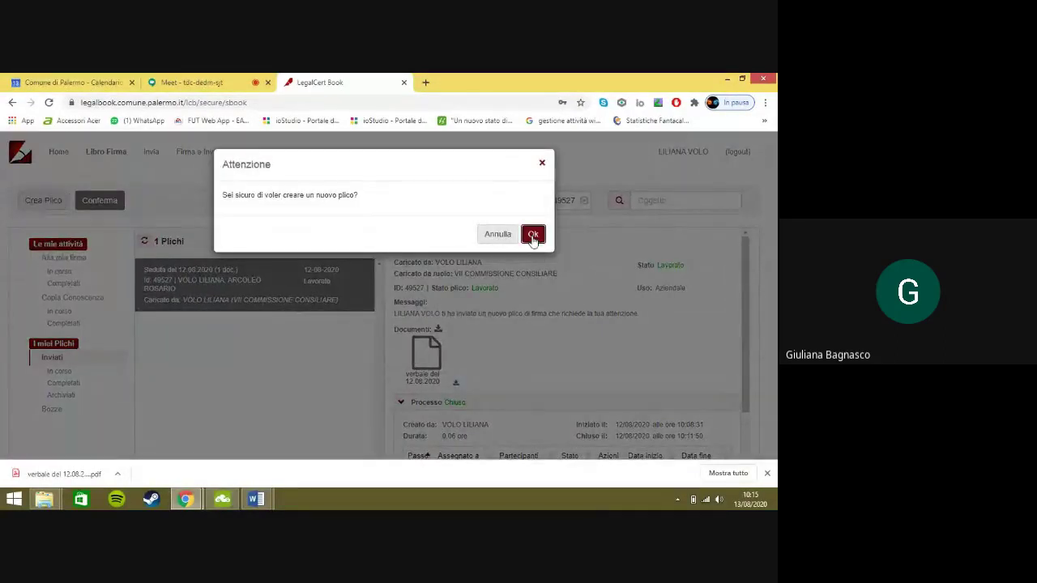
{"action": "left_click", "coordinate": [532, 237]}
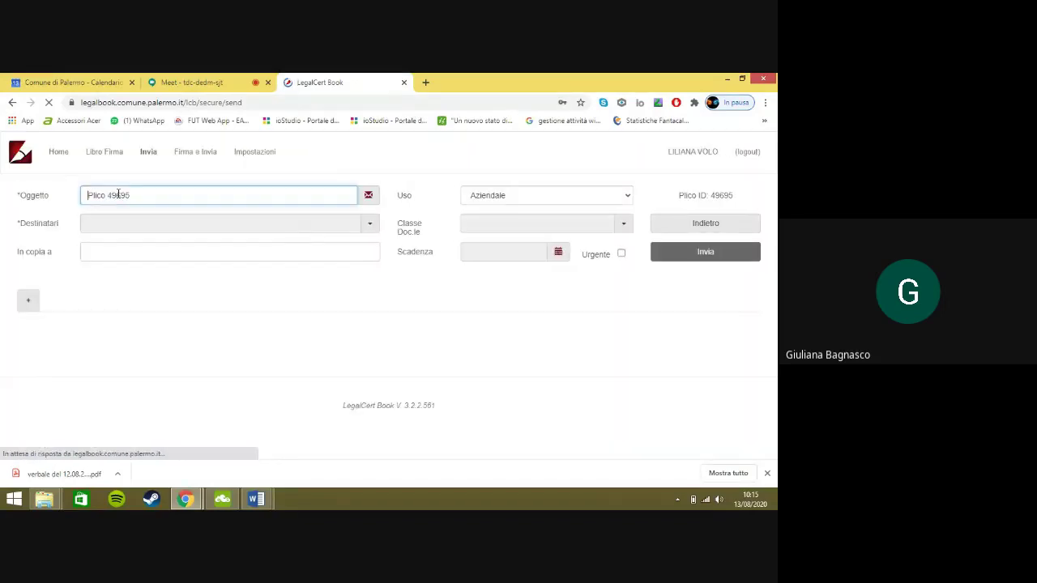
Set the envelope subject to 'SEDUTA DEL 13.08.2020'
{"action": "left_click", "coordinate": [167, 195]}
{"action": "key", "text": "BackSpace"}
{"action": "key", "text": "BackSpace"}
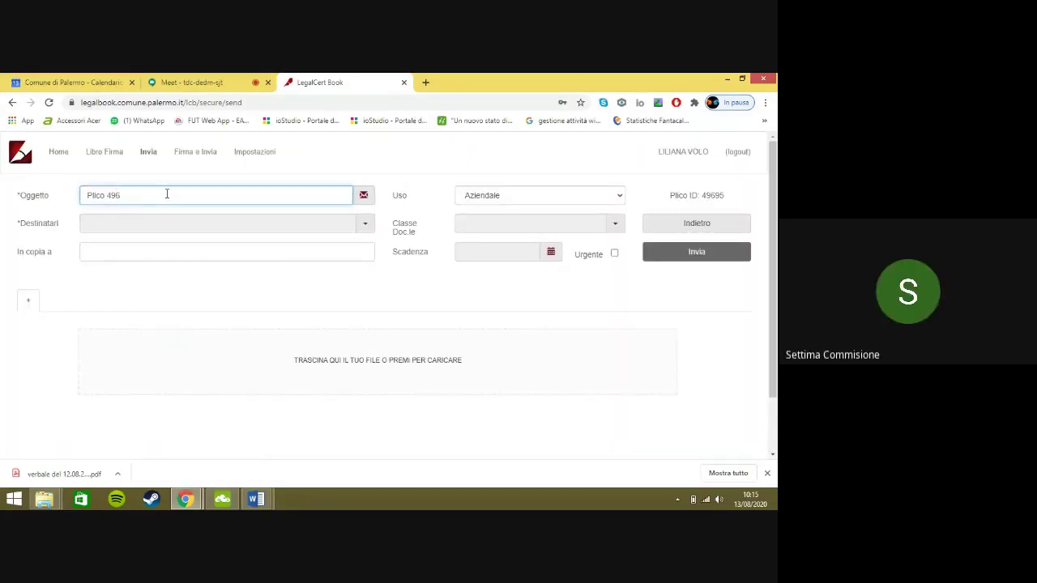
{"action": "key", "text": "BackSpace"}
{"action": "key", "text": "BackSpace"}
{"action": "key", "text": "BackSpace"}
{"action": "key", "text": "BackSpace"}
{"action": "key", "text": "BackSpace"}
{"action": "key", "text": "BackSpace"}
{"action": "key", "text": "BackSpace"}
{"action": "key", "text": "BackSpace"}
{"action": "key", "text": "BackSpace"}
{"action": "type", "text": "sEDUTA DEL 13.08.2020"}
{"action": "left_click", "coordinate": [91, 195]}
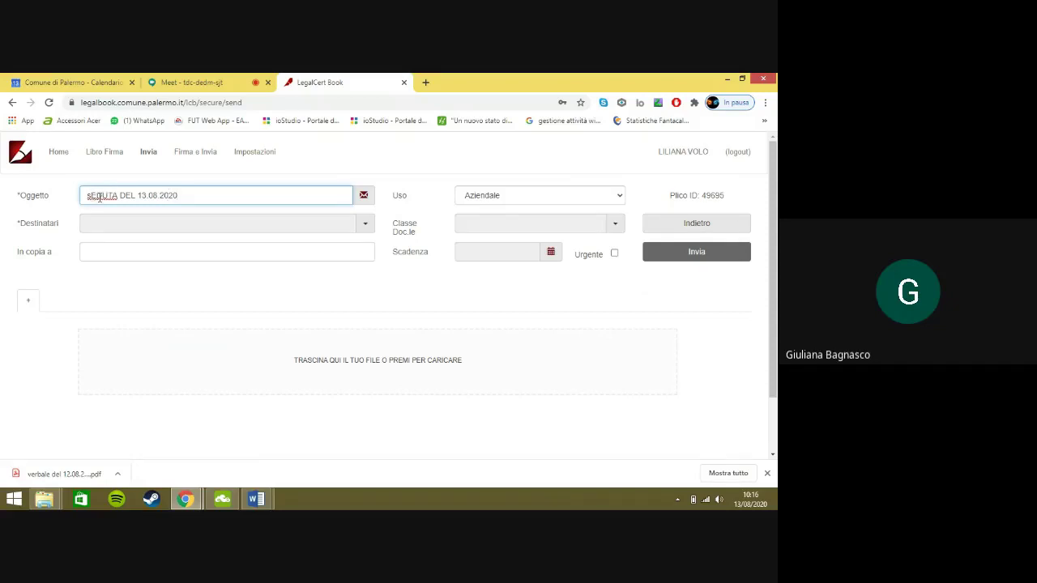
{"action": "key", "text": "BackSpace"}
{"action": "key", "text": "Caps_Lock"}
{"action": "key", "text": "Caps_Lock"}
{"action": "type", "text": "S"}
Attach the 'verbale del 13.08.2020' PDF to the envelope
{"action": "left_click", "coordinate": [314, 359]}
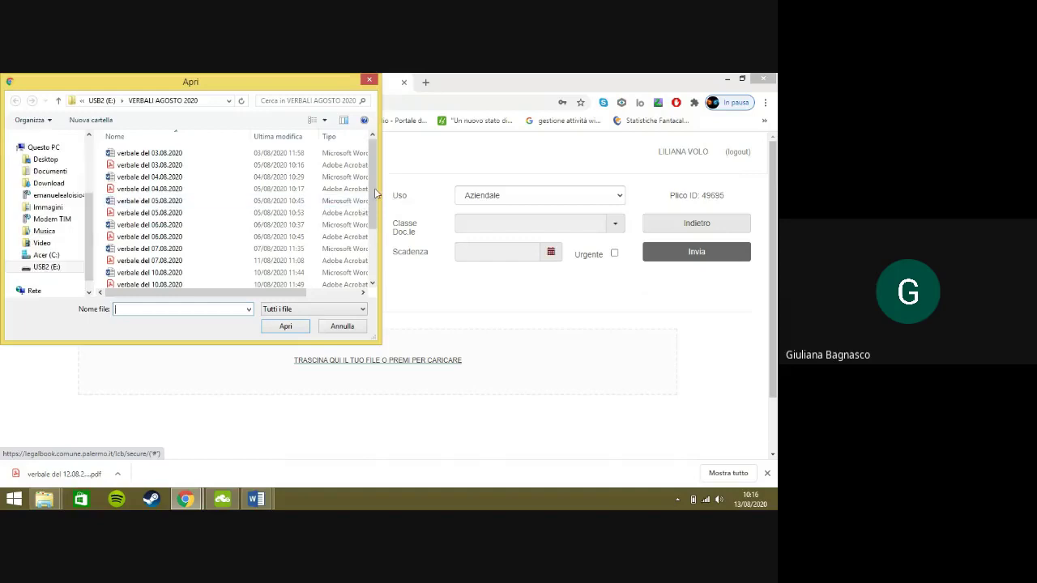
{"action": "scroll", "coordinate": [375, 192], "scroll_direction": "down", "scroll_amount": 3}
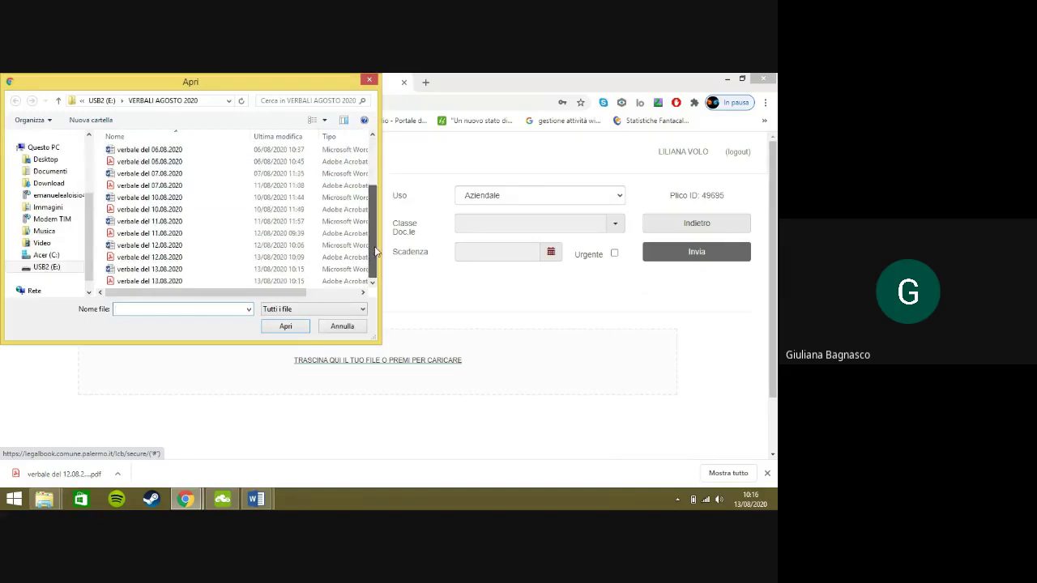
{"action": "left_click", "coordinate": [177, 281]}
{"action": "double_click", "coordinate": [177, 281]}
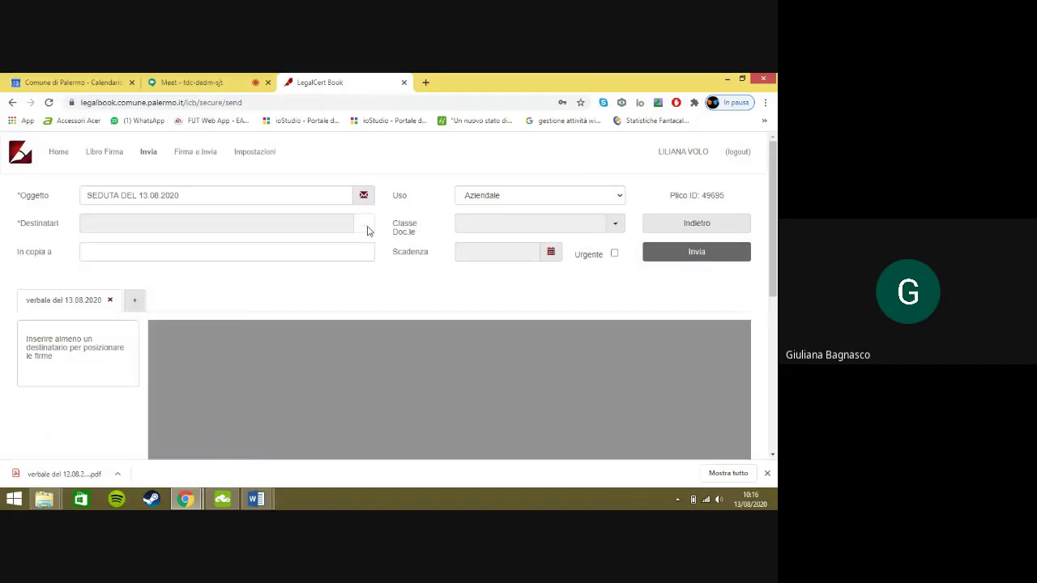
Add the secretary and the president as the envelope's two signers and confirm
{"action": "left_click", "coordinate": [366, 227]}
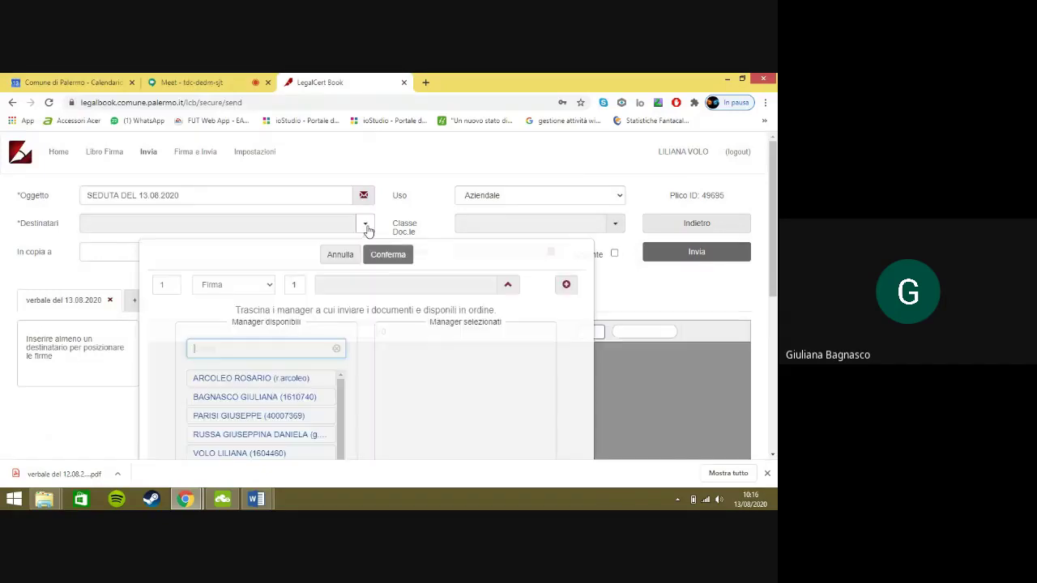
{"action": "left_click", "coordinate": [242, 454]}
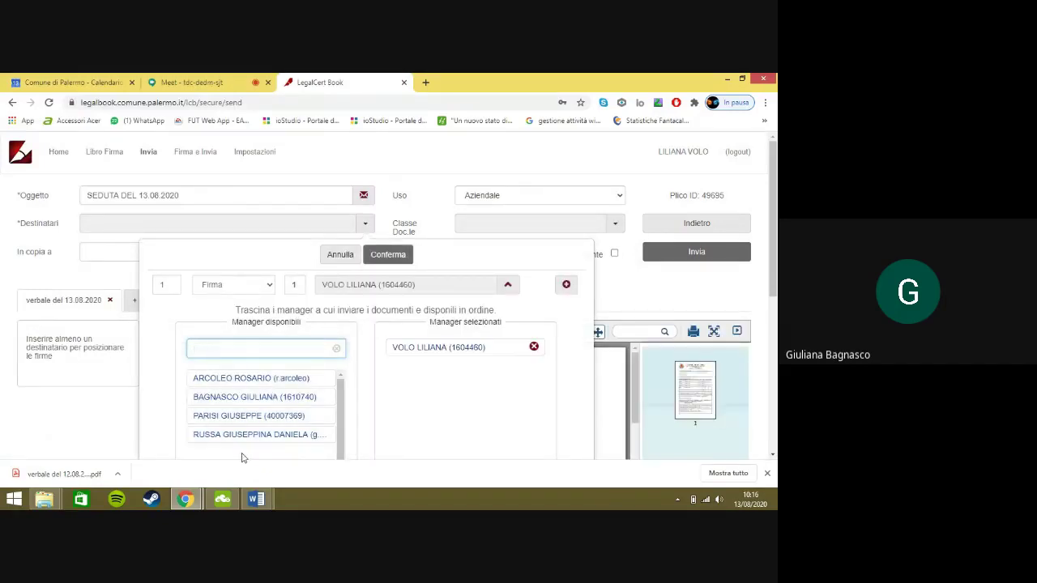
{"action": "left_click", "coordinate": [566, 286]}
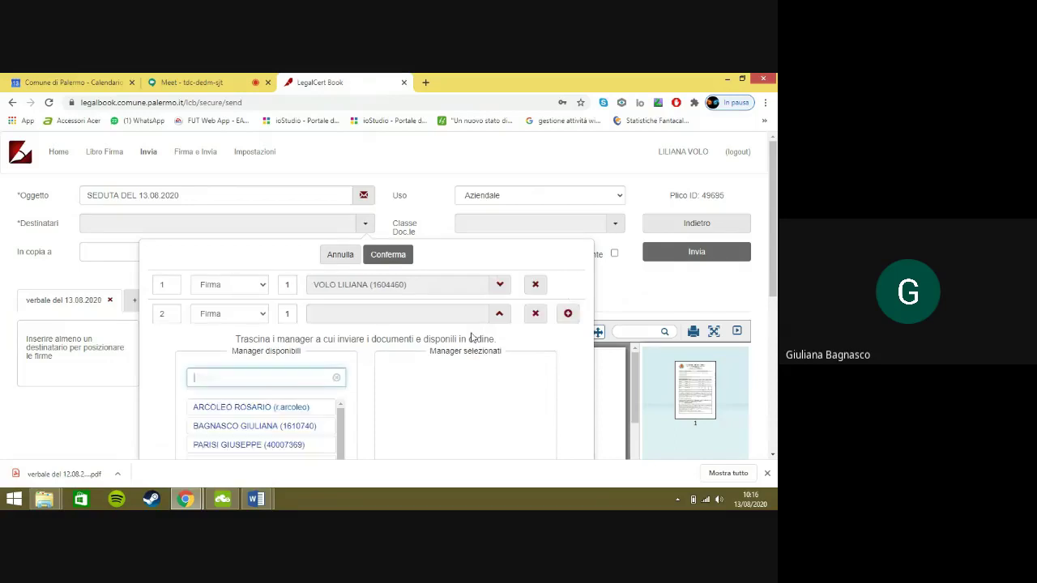
{"action": "left_click", "coordinate": [263, 407]}
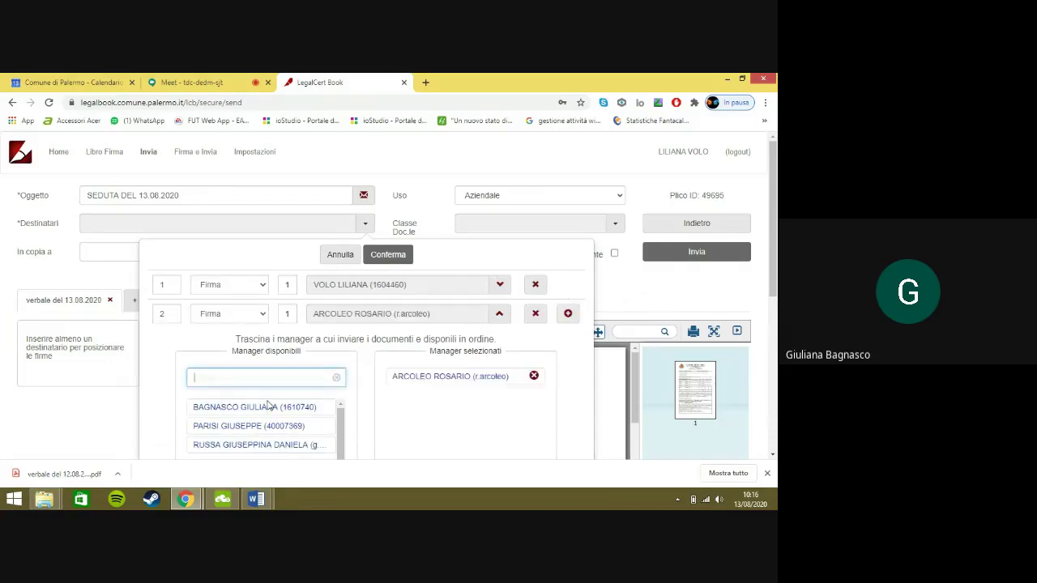
{"action": "left_click", "coordinate": [387, 256]}
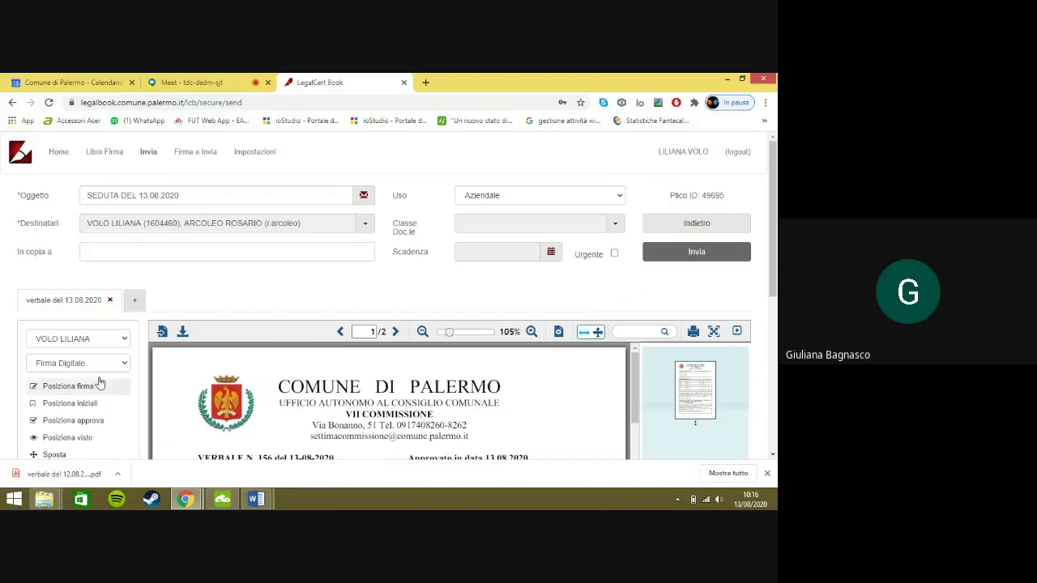
Place the secretary's signature field under Il Segretario on page 2
{"action": "left_click", "coordinate": [95, 387]}
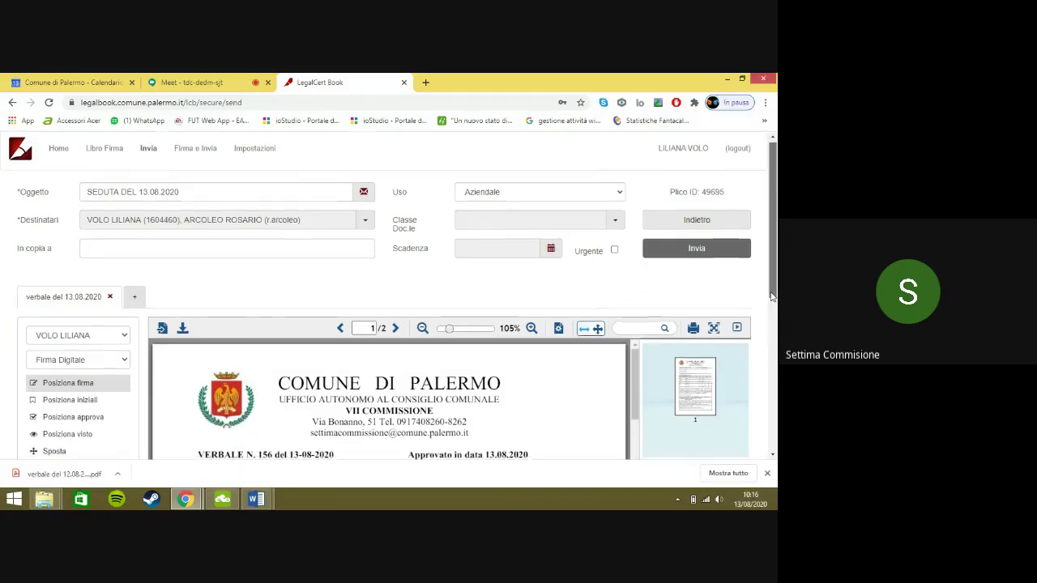
{"action": "left_click_drag", "start_coordinate": [773, 262], "coordinate": [774, 399]}
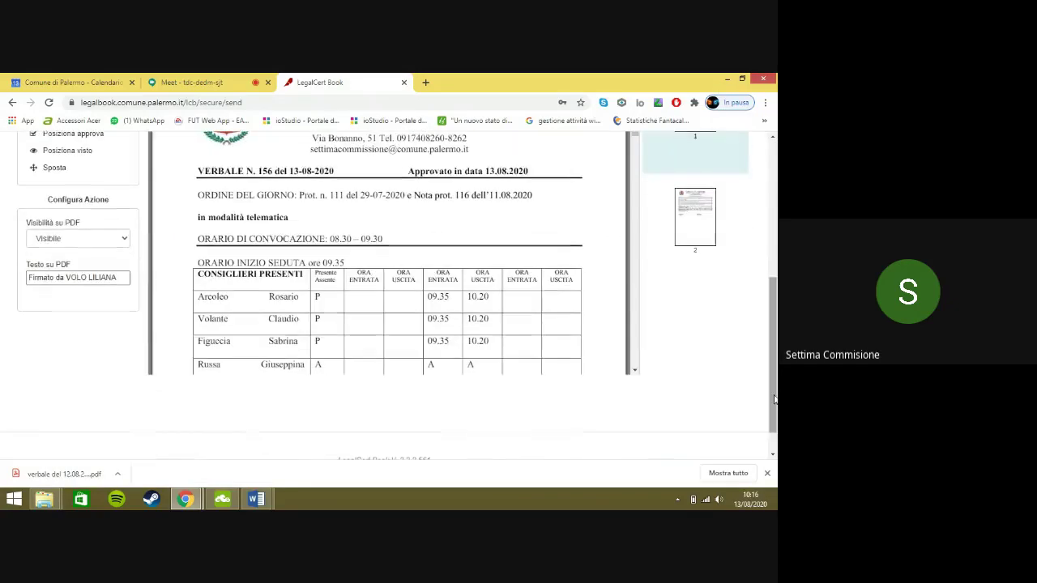
{"action": "left_click", "coordinate": [636, 370]}
{"action": "left_click", "coordinate": [636, 370]}
{"action": "left_click", "coordinate": [636, 370]}
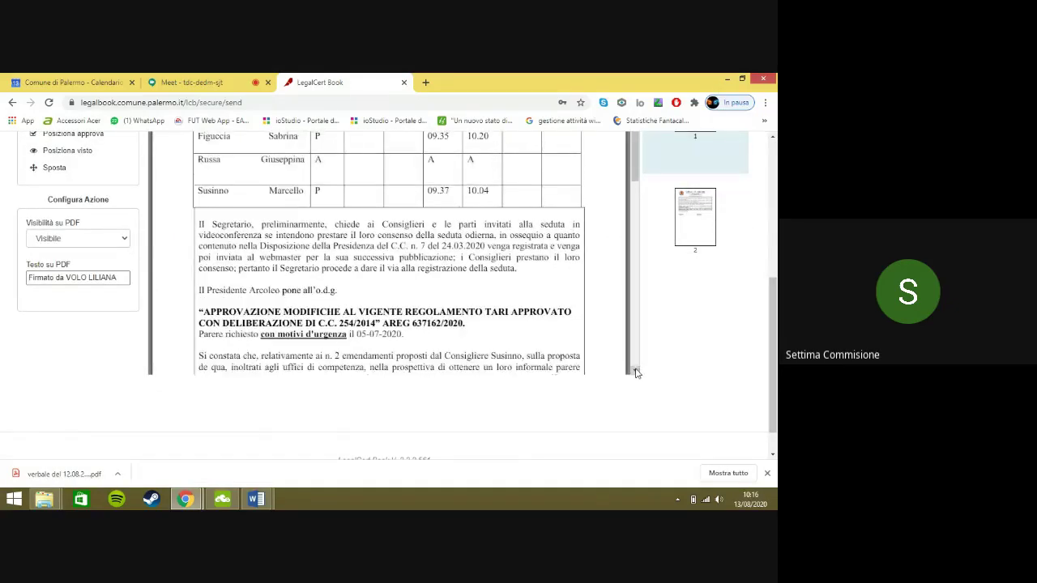
{"action": "left_click", "coordinate": [636, 370]}
{"action": "left_click", "coordinate": [637, 371]}
{"action": "left_click", "coordinate": [636, 370]}
{"action": "left_click", "coordinate": [636, 371]}
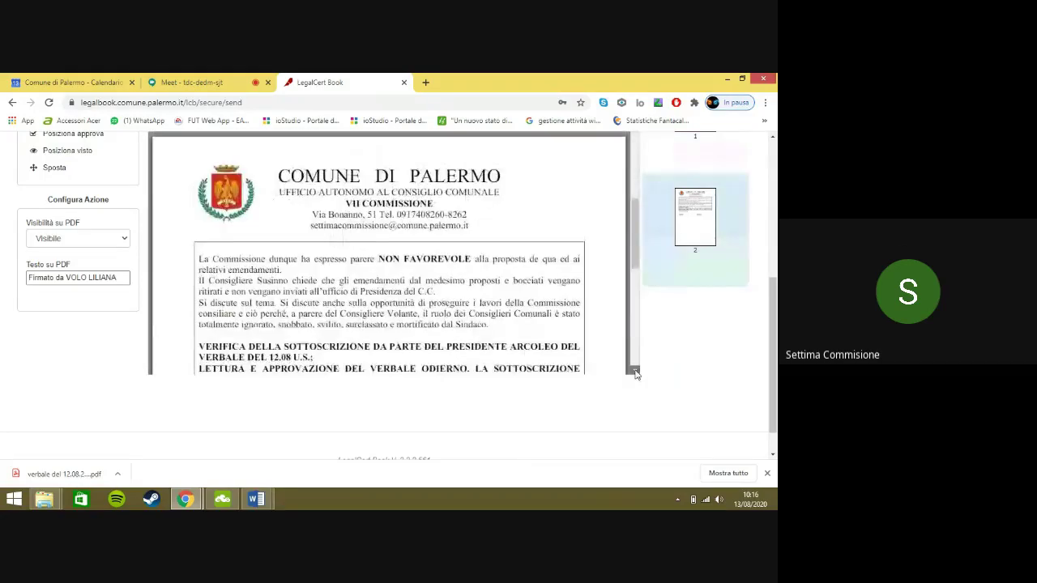
{"action": "scroll", "coordinate": [410, 219], "scroll_direction": "down", "scroll_amount": 5}
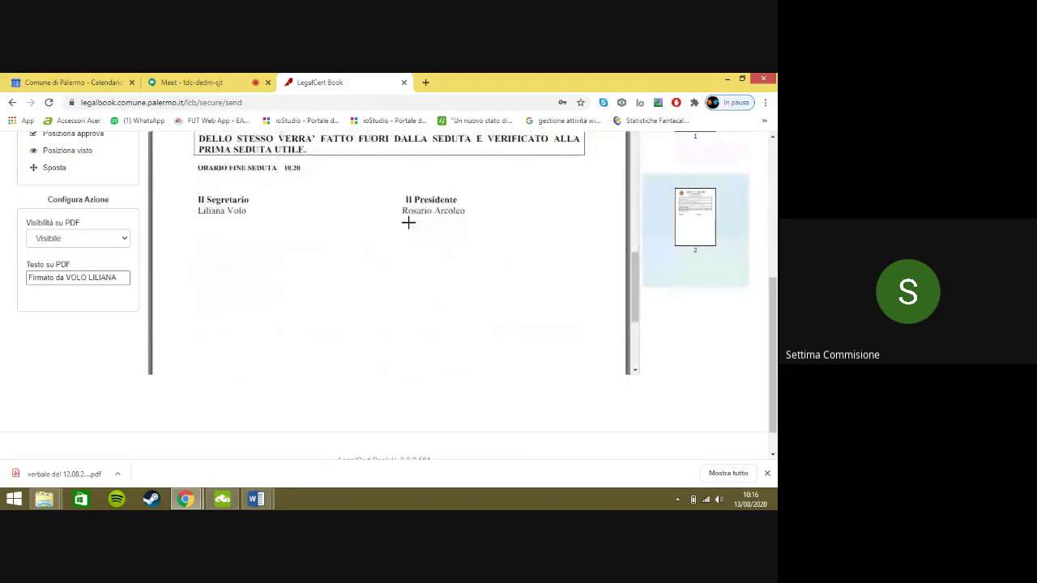
{"action": "left_click", "coordinate": [218, 245]}
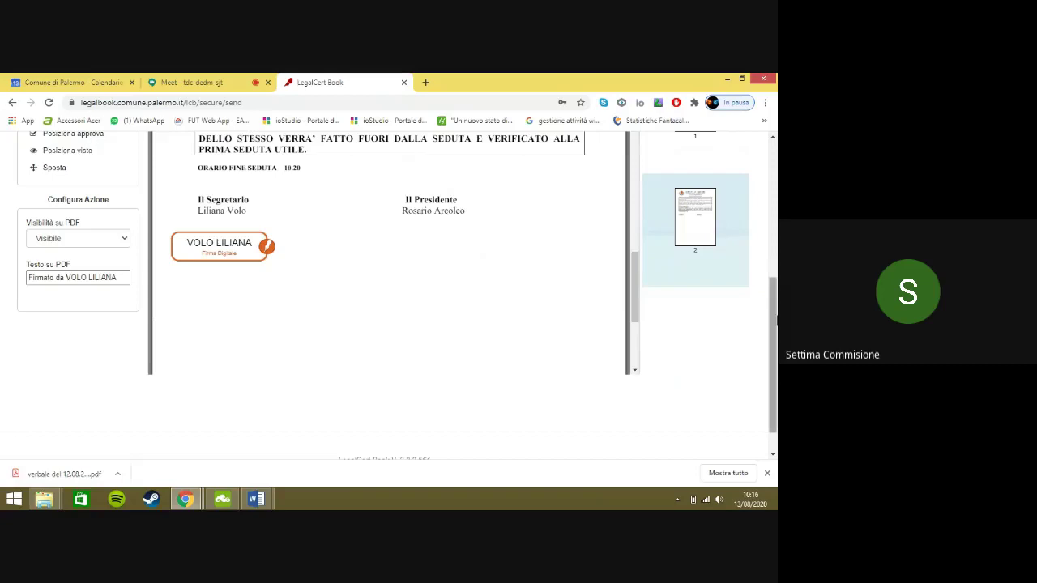
Place the president's signature under Il Presidente and send the envelope
{"action": "scroll", "coordinate": [117, 192], "scroll_direction": "up", "scroll_amount": 2}
{"action": "left_click", "coordinate": [118, 193]}
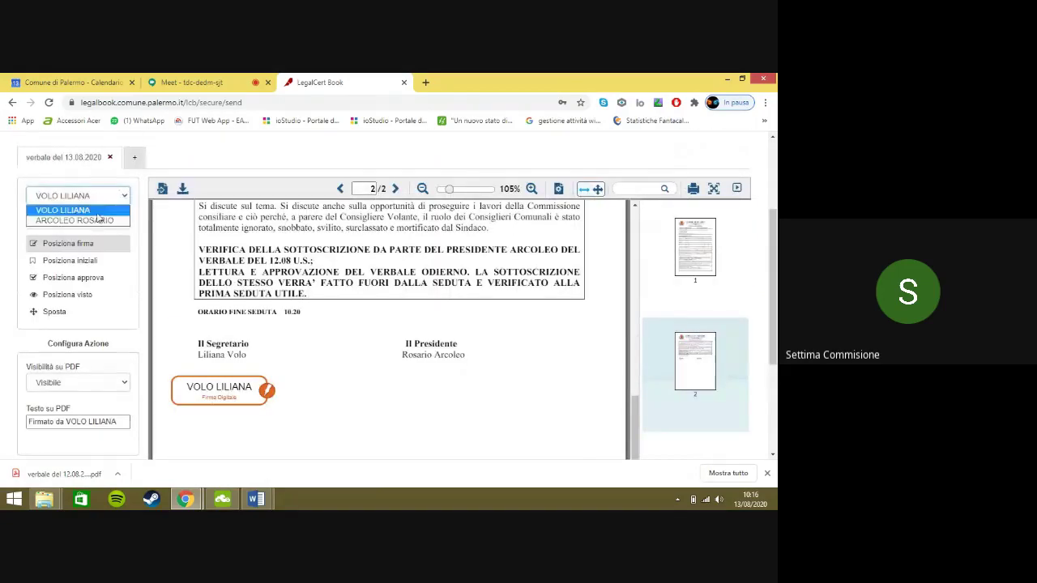
{"action": "left_click", "coordinate": [61, 219]}
{"action": "left_click", "coordinate": [425, 389]}
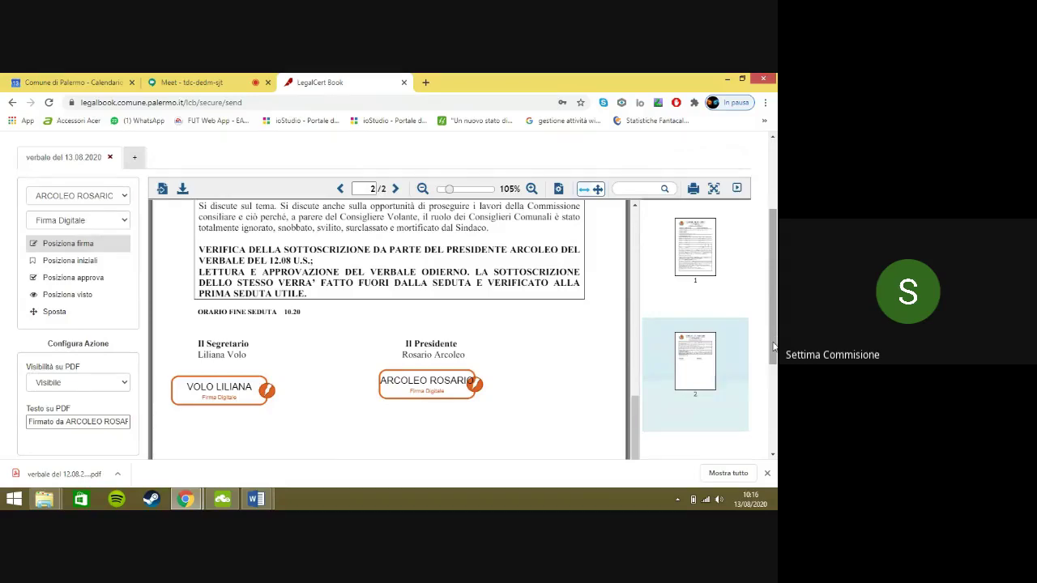
{"action": "scroll", "coordinate": [774, 347], "scroll_direction": "up", "scroll_amount": 2}
{"action": "left_click", "coordinate": [685, 213]}
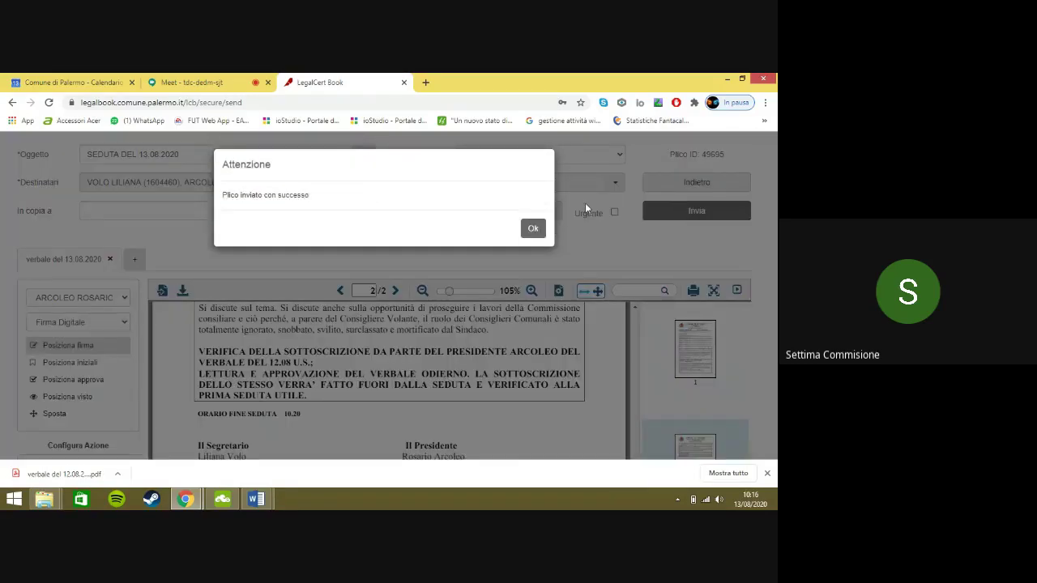
Acknowledge the sent notice and return to the home list showing SEDUTA DEL 13.08.2020 In corso
{"action": "left_click", "coordinate": [538, 231]}
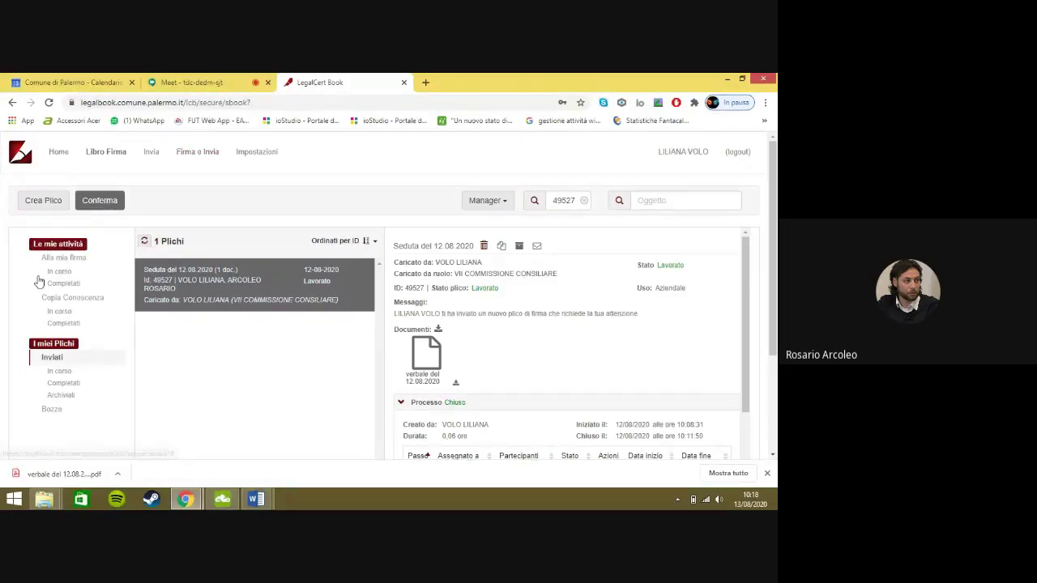
{"action": "left_click", "coordinate": [206, 83]}
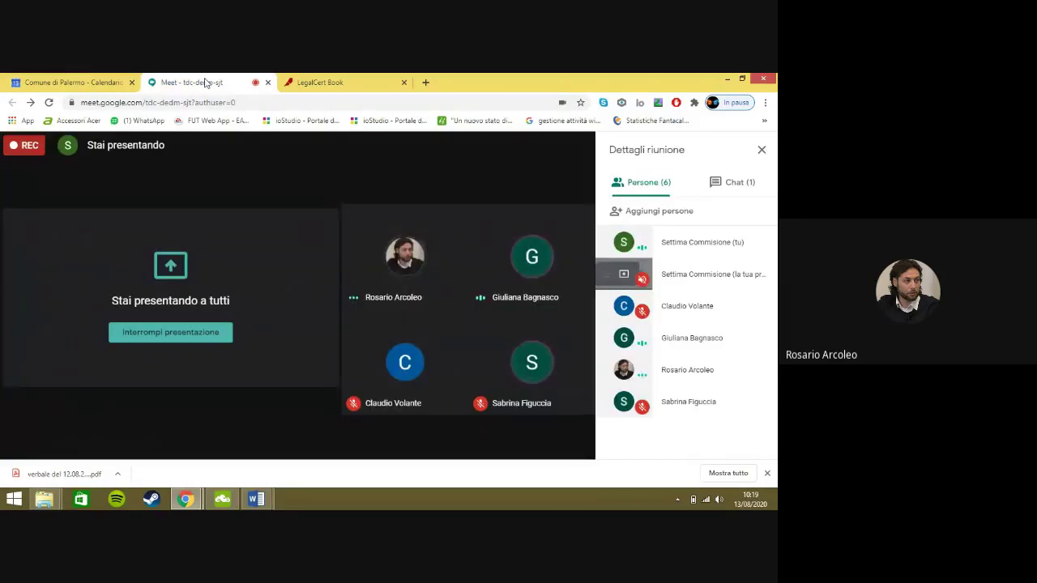
{"action": "left_click", "coordinate": [301, 82]}
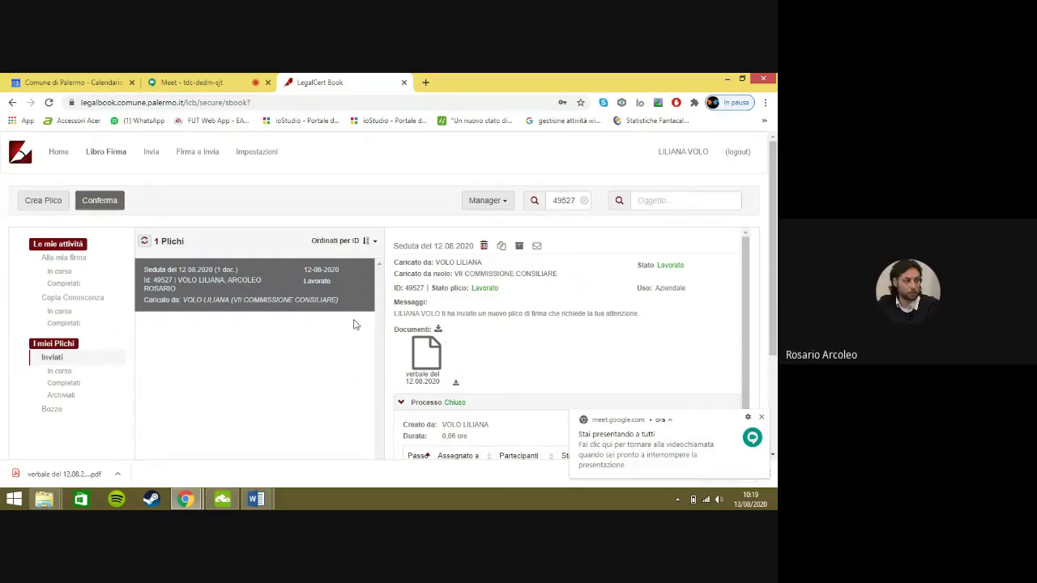
{"action": "left_click", "coordinate": [57, 154]}
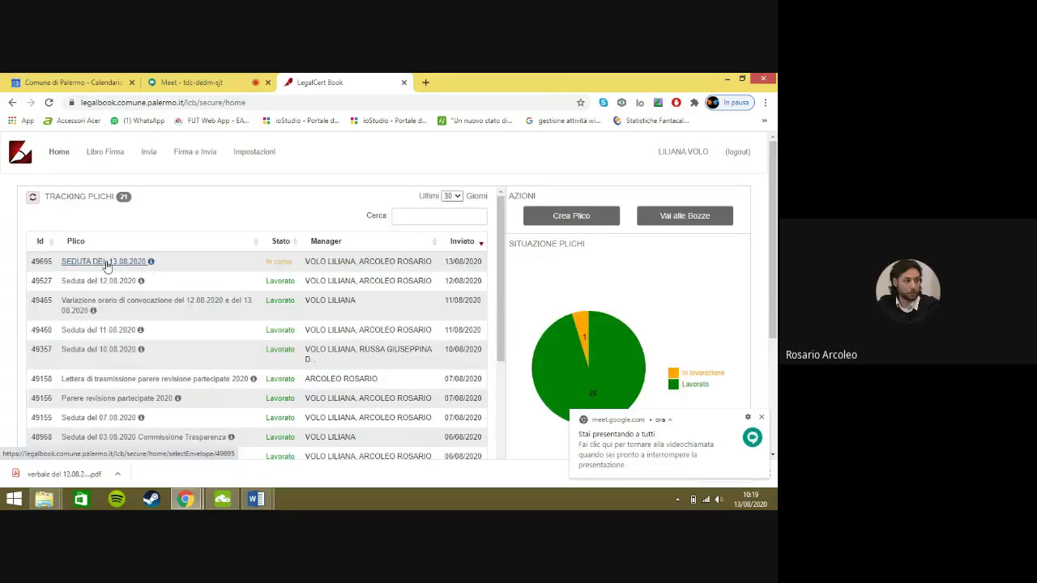
Open the SEDUTA DEL 13.08.2020 envelope's details and start Conferma firme
{"action": "left_click", "coordinate": [106, 262]}
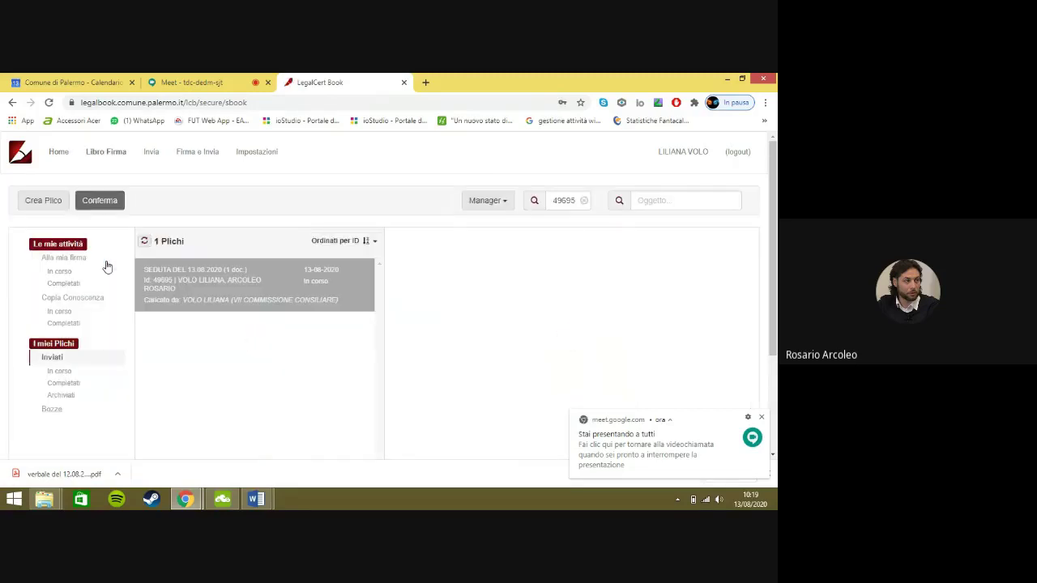
{"action": "left_click", "coordinate": [204, 294]}
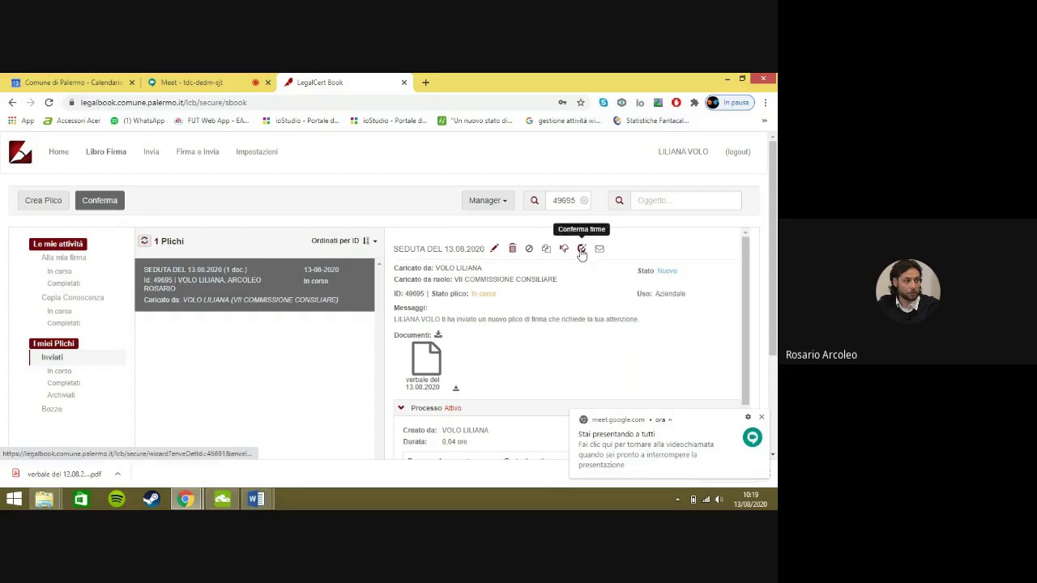
{"action": "left_click", "coordinate": [581, 250]}
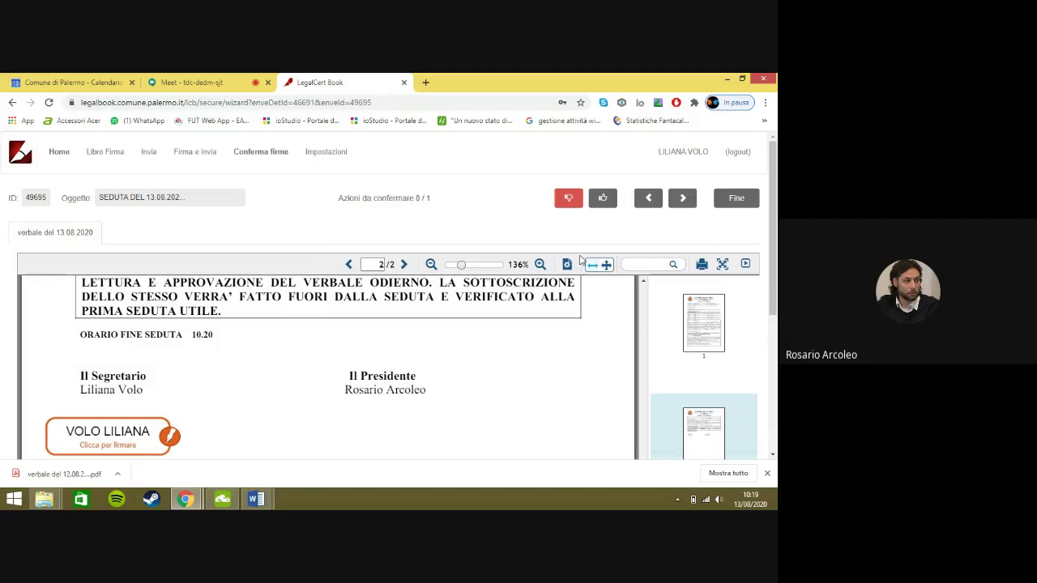
Approve signing the secretary's field on the minutes and request a one-time code
{"action": "left_click", "coordinate": [591, 264]}
{"action": "left_click", "coordinate": [169, 436]}
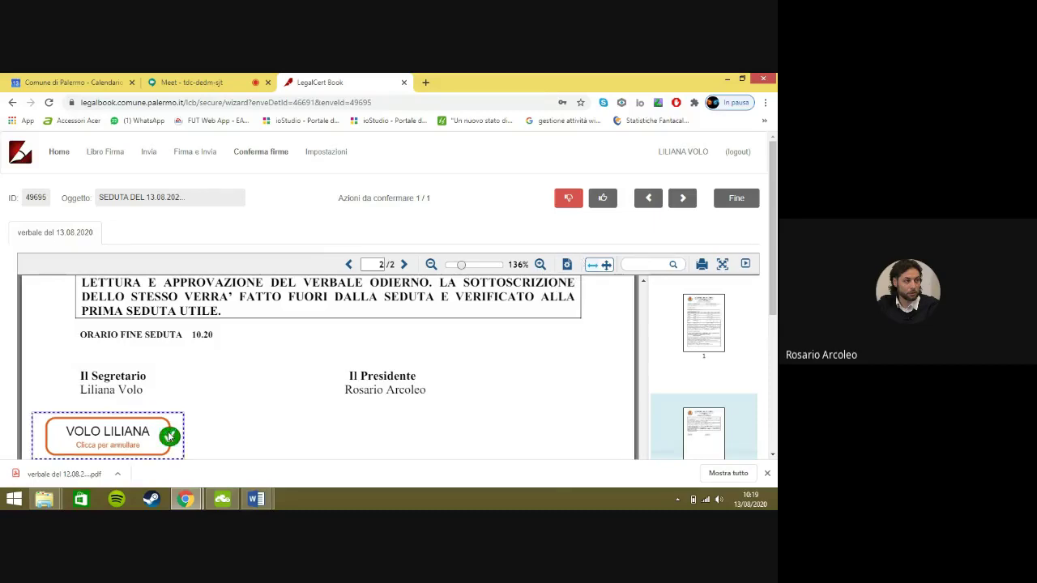
{"action": "left_click", "coordinate": [602, 200]}
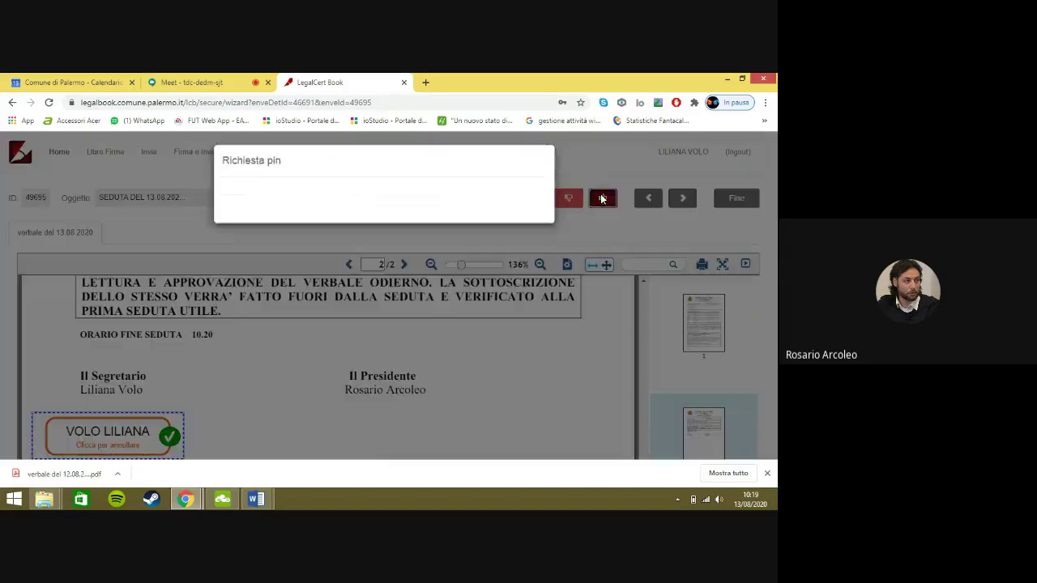
{"action": "left_click", "coordinate": [521, 296]}
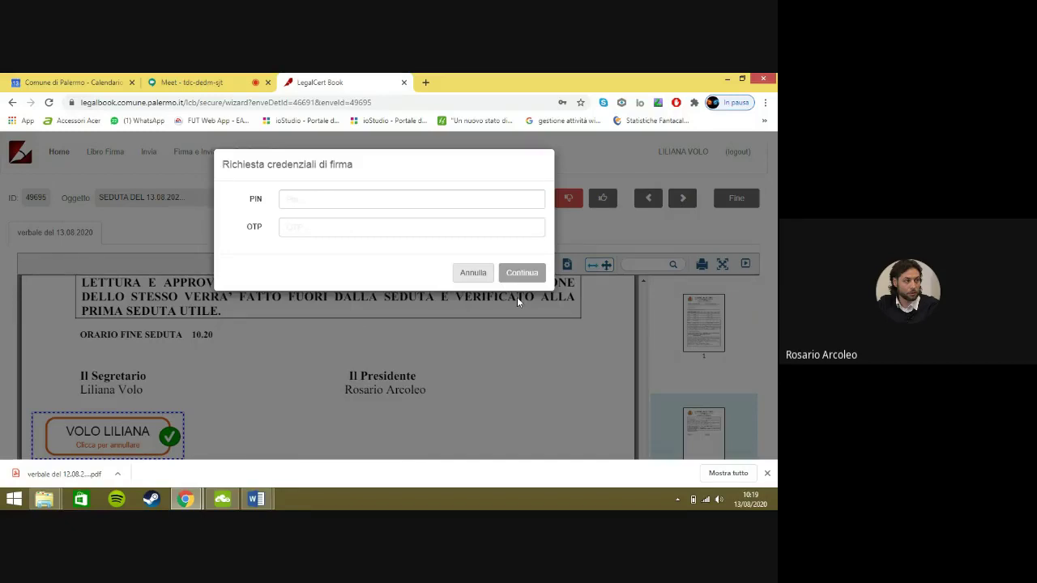
Enter the signing PIN and the one-time code, then submit the credentials
{"action": "left_click", "coordinate": [304, 196]}
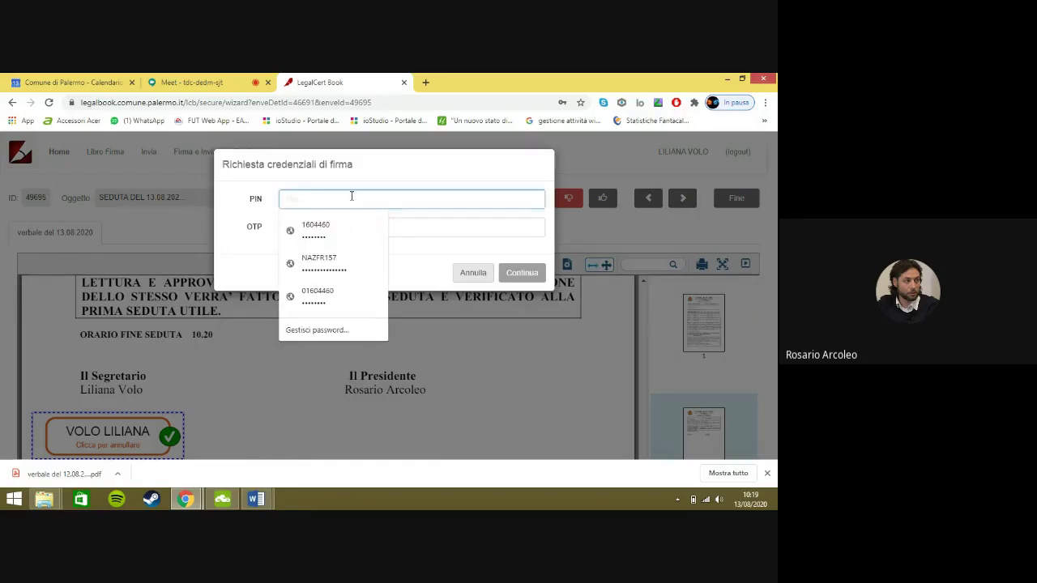
{"action": "type", "text": "****"}
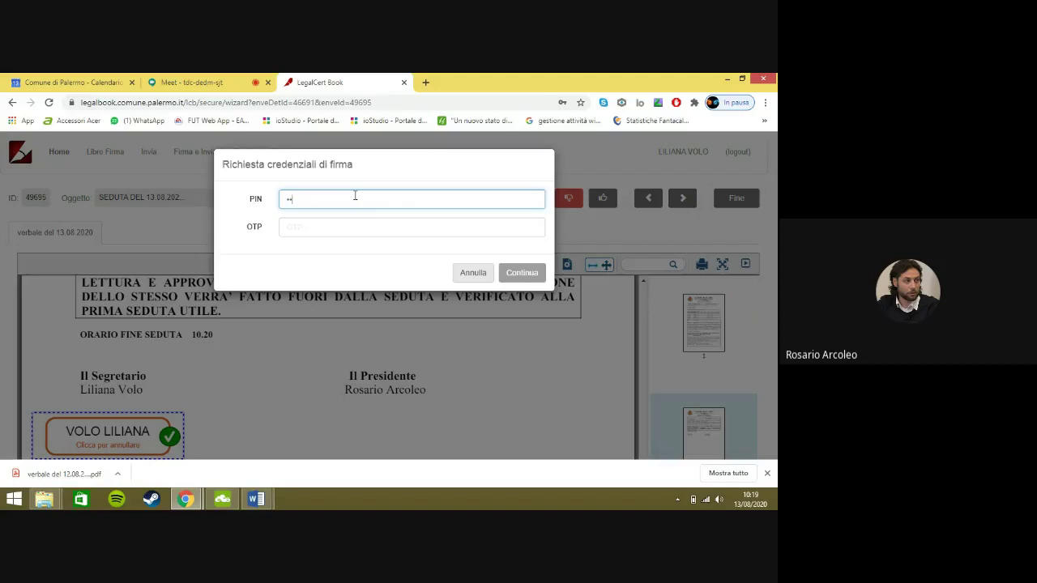
{"action": "type", "text": "****"}
{"action": "left_click", "coordinate": [312, 227]}
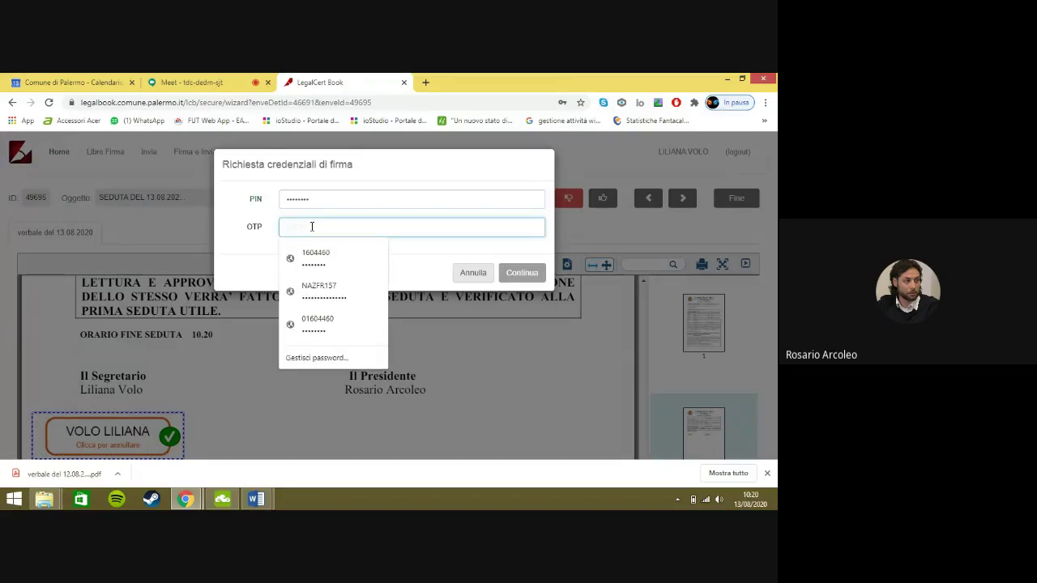
{"action": "type", "text": "1*"}
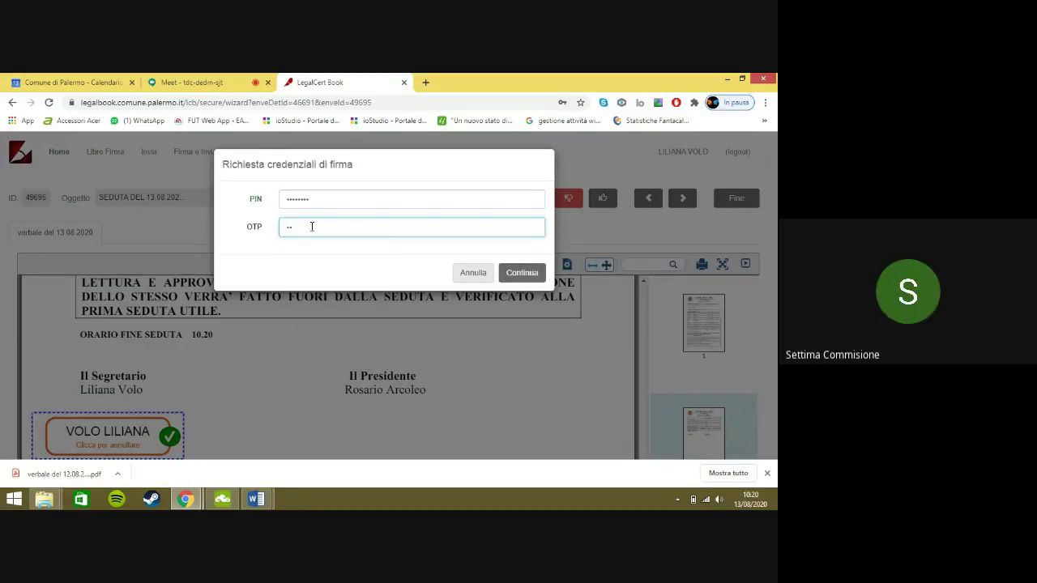
{"action": "type", "text": "**"}
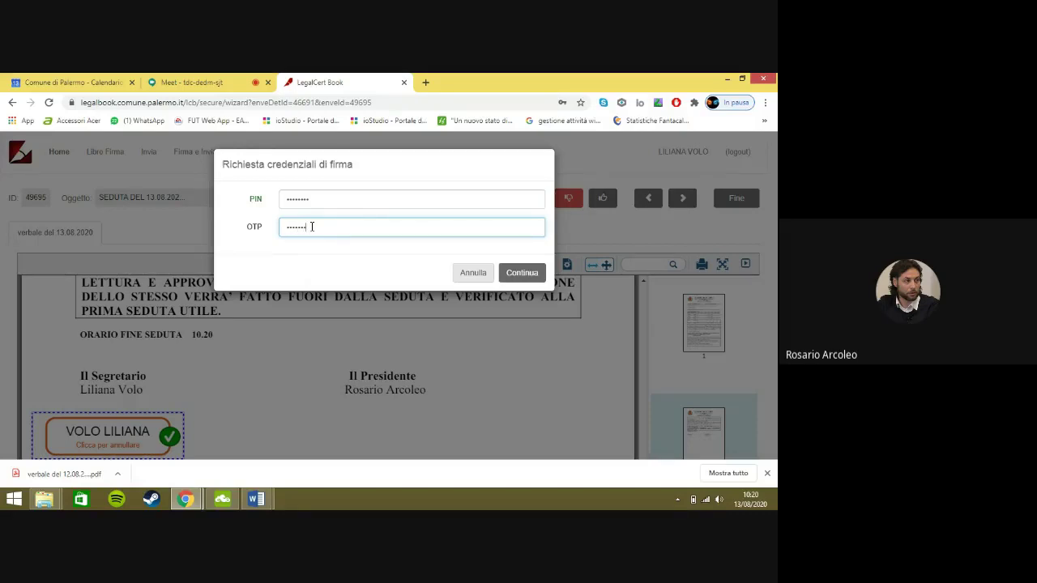
{"action": "type", "text": "*"}
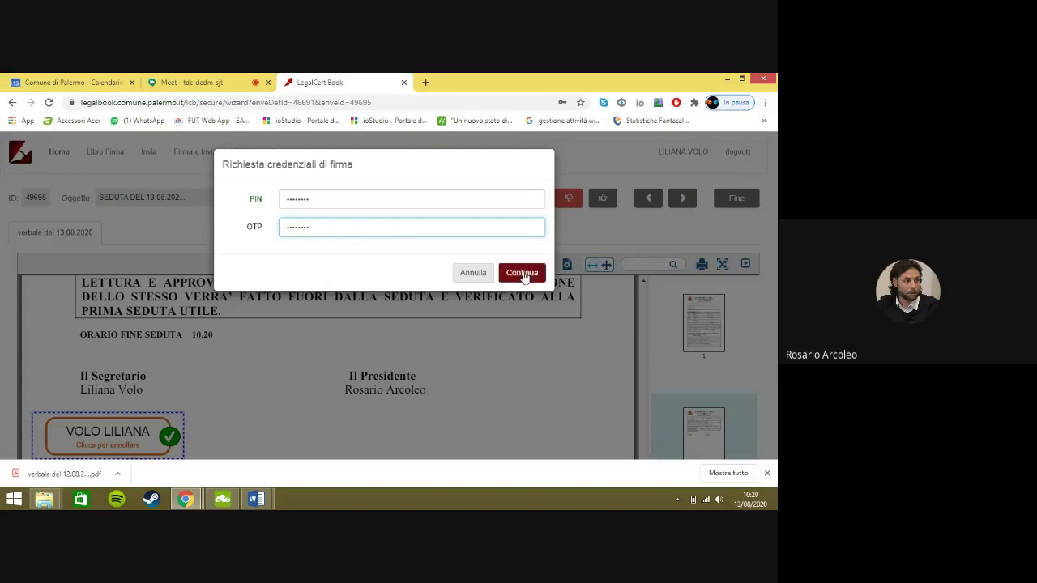
{"action": "left_click", "coordinate": [523, 274]}
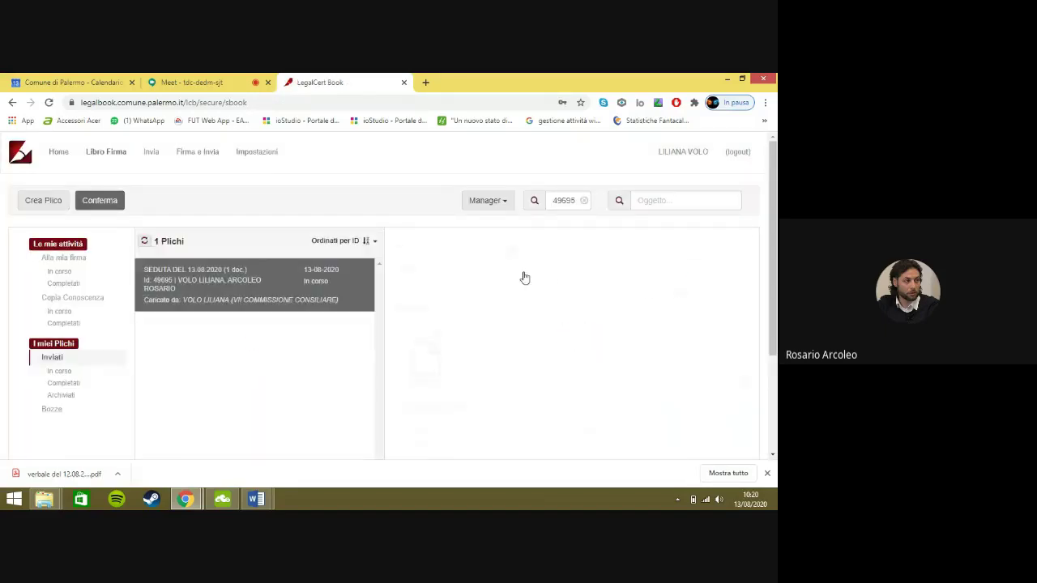
Open 'Parere ratifica 2020' from USB2 (E:) > pareri espressi in File Explorer
{"action": "left_click", "coordinate": [190, 85]}
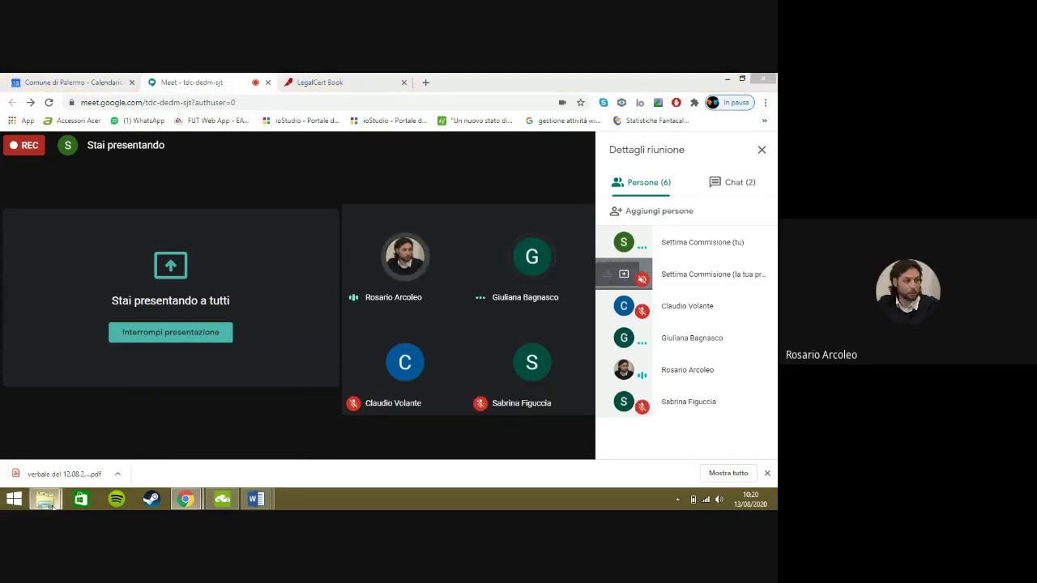
{"action": "mouse_move", "coordinate": [49, 502]}
{"action": "mouse_move", "coordinate": [153, 452]}
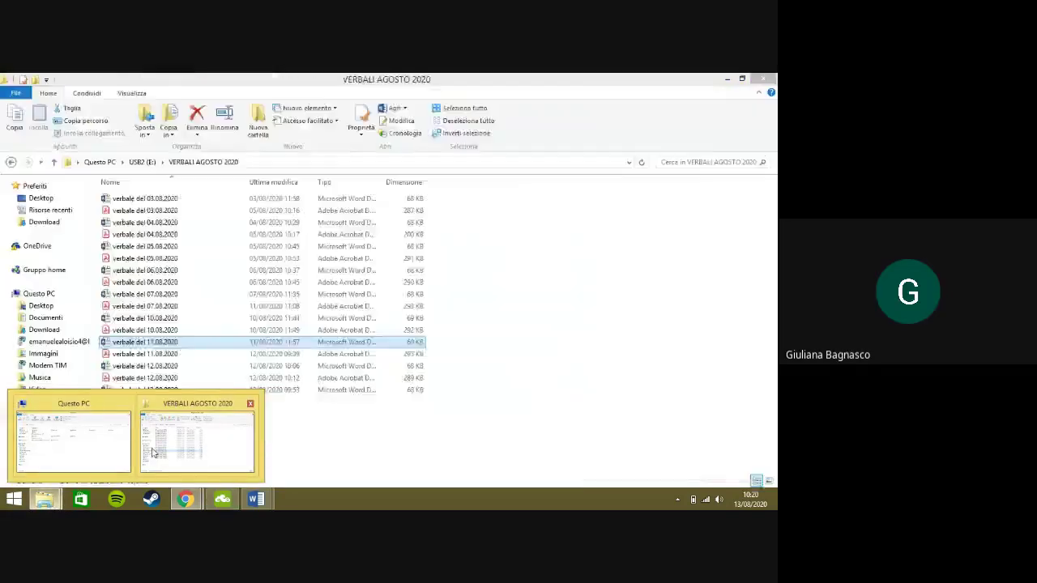
{"action": "left_click", "coordinate": [119, 431]}
{"action": "left_click", "coordinate": [370, 242]}
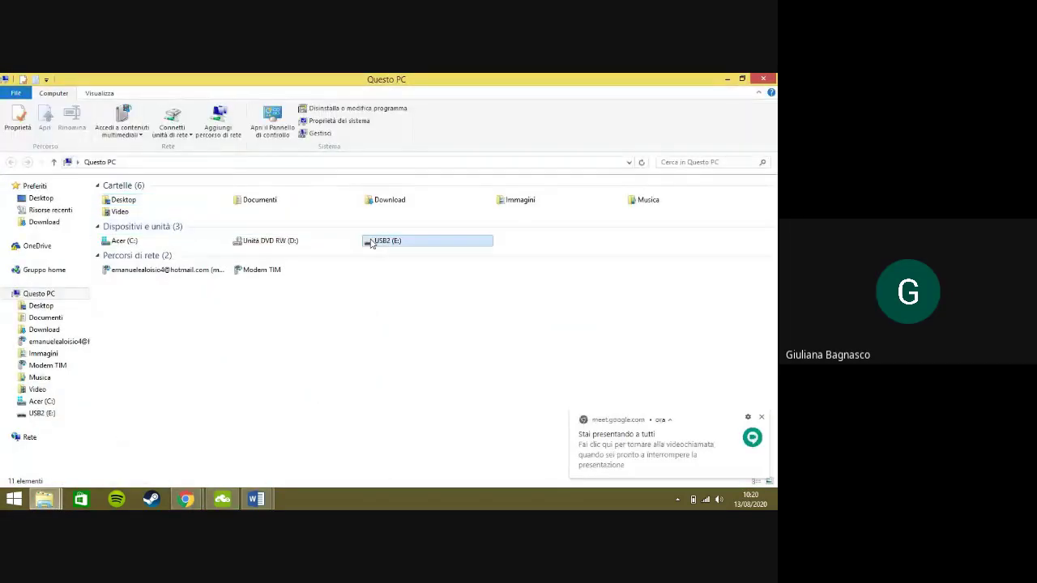
{"action": "double_click", "coordinate": [371, 242]}
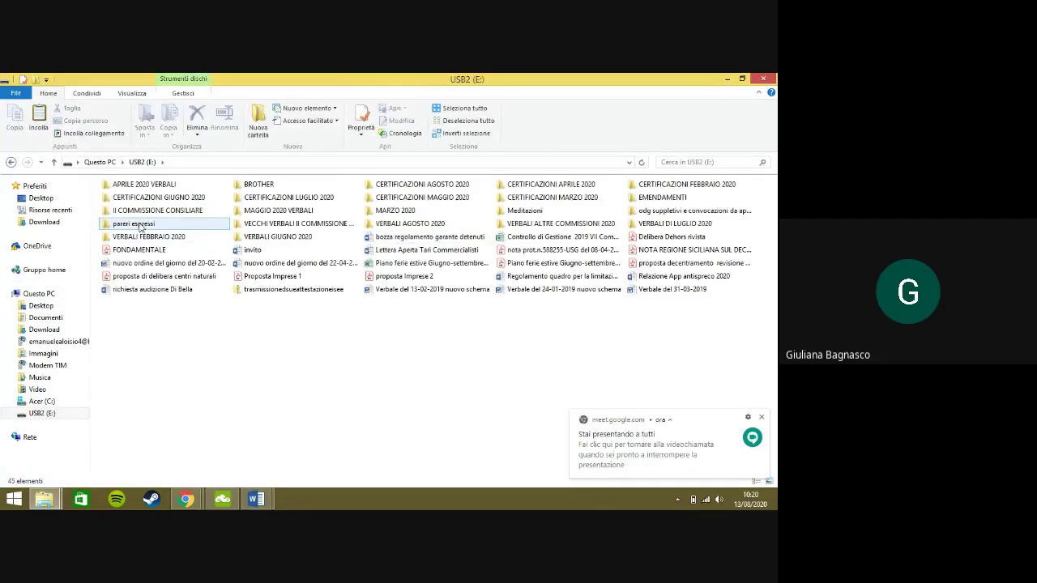
{"action": "double_click", "coordinate": [139, 227]}
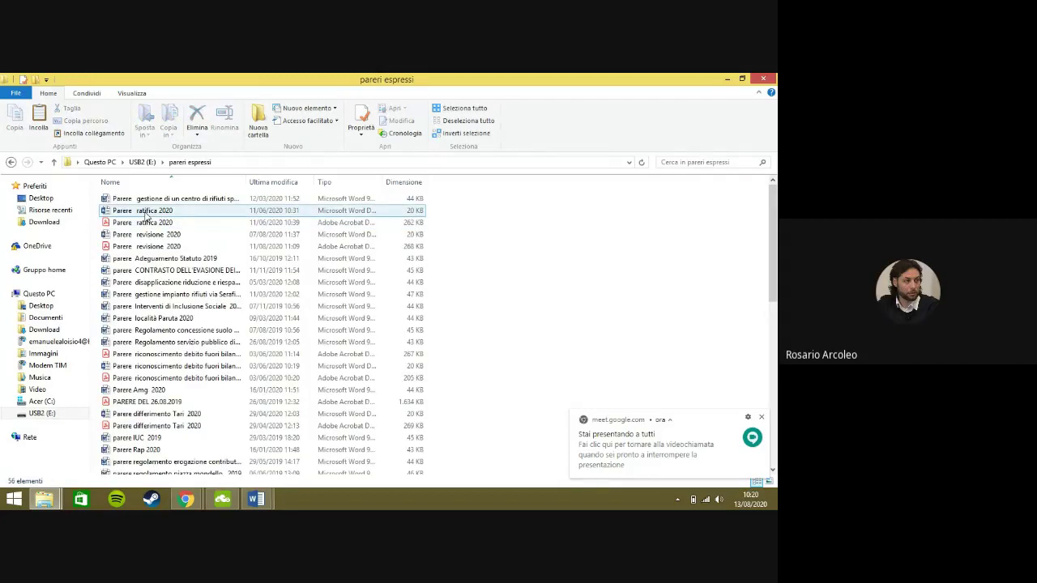
{"action": "double_click", "coordinate": [146, 212]}
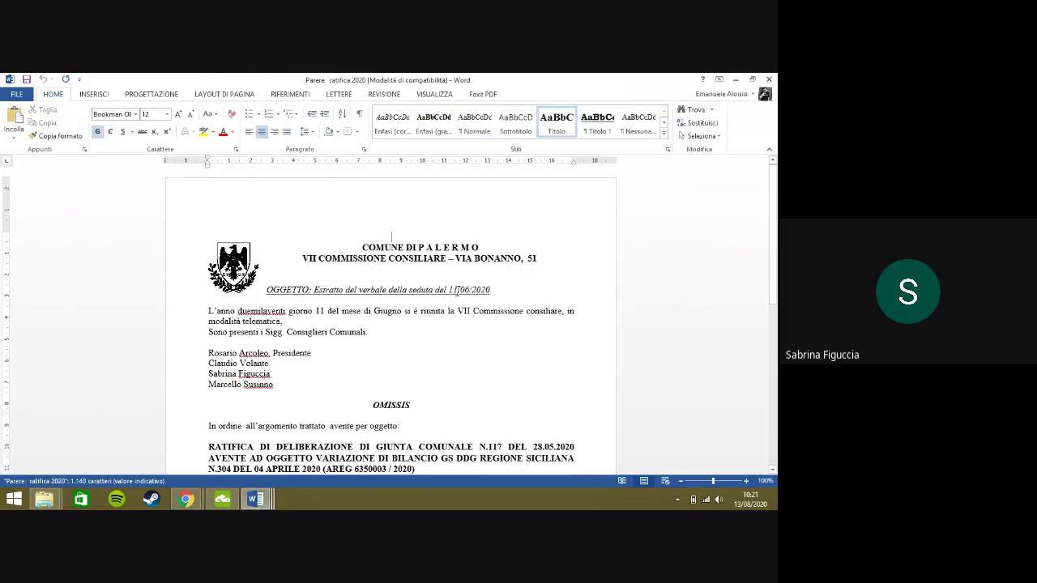
Change the OGGETTO date from 11/06/2020 to 13/08/2020
{"action": "left_click", "coordinate": [457, 290]}
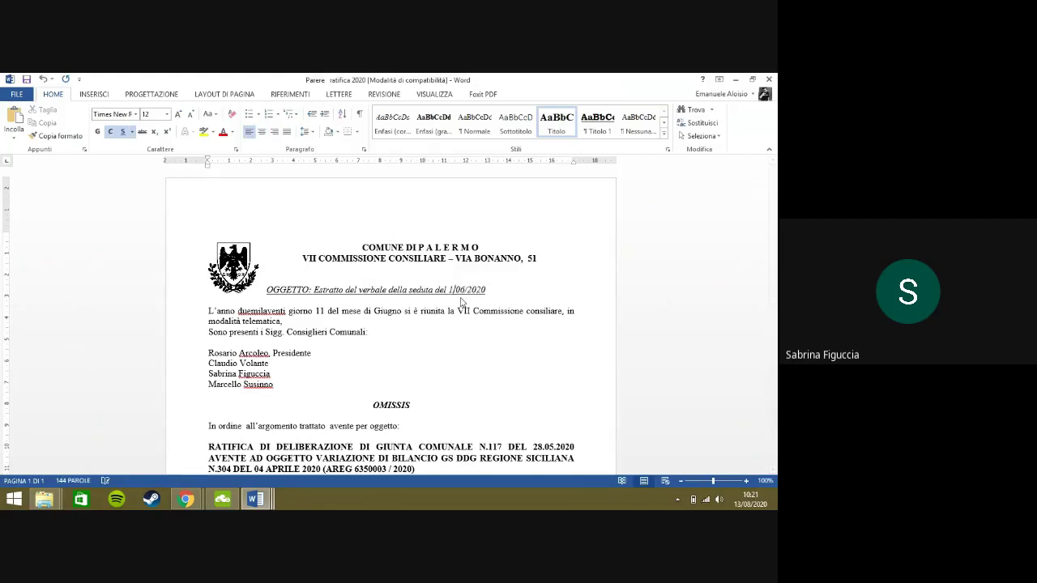
{"action": "key", "text": "BackSpace"}
{"action": "key", "text": "BackSpace"}
{"action": "type", "text": "13"}
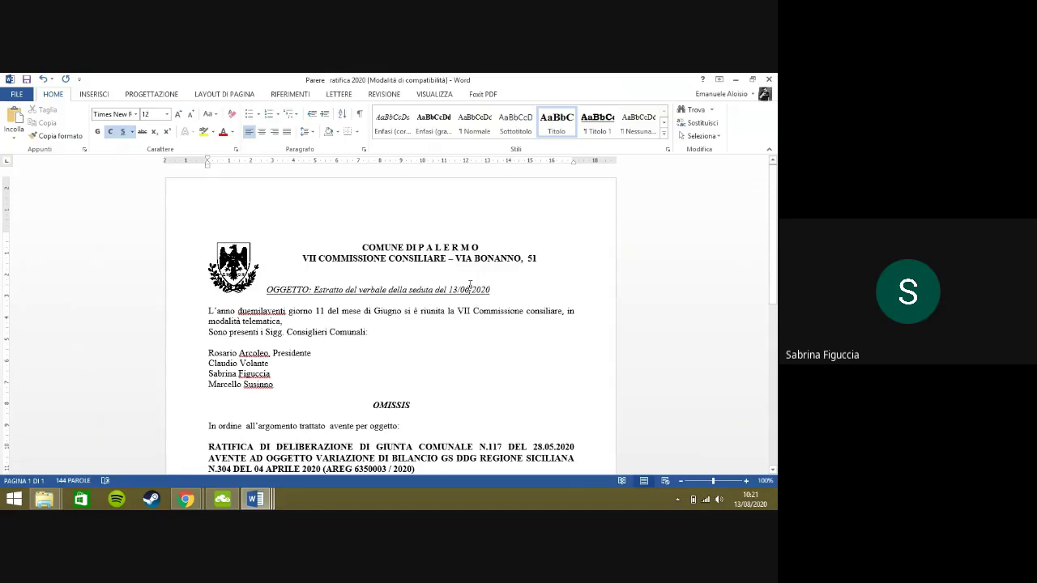
{"action": "key", "text": "BackSpace"}
{"action": "type", "text": "8"}
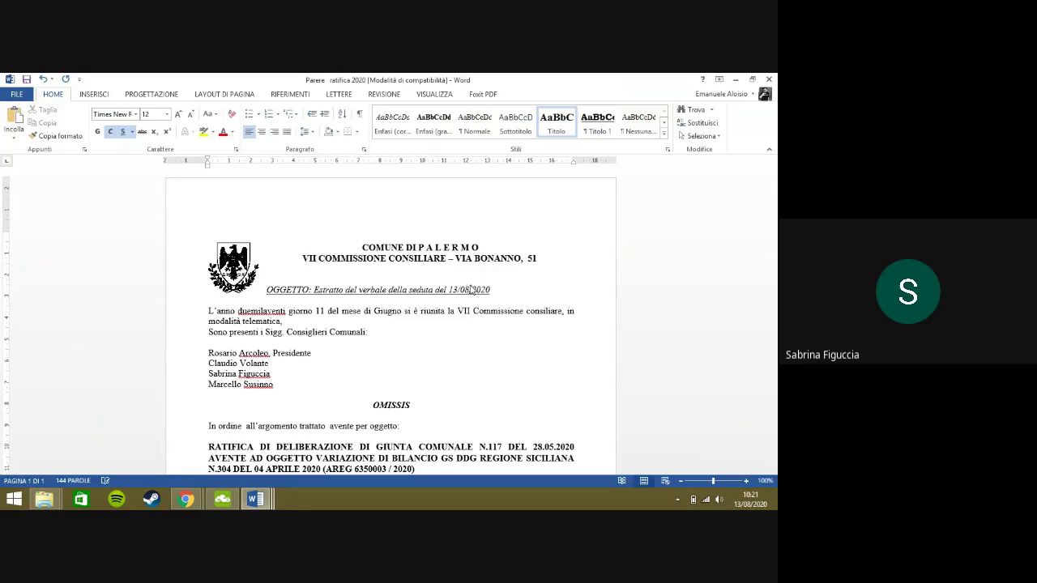
Make the opening line read 'giorno 13 del mese di AGOSTO'
{"action": "key", "text": "Down"}
{"action": "key", "text": "Down"}
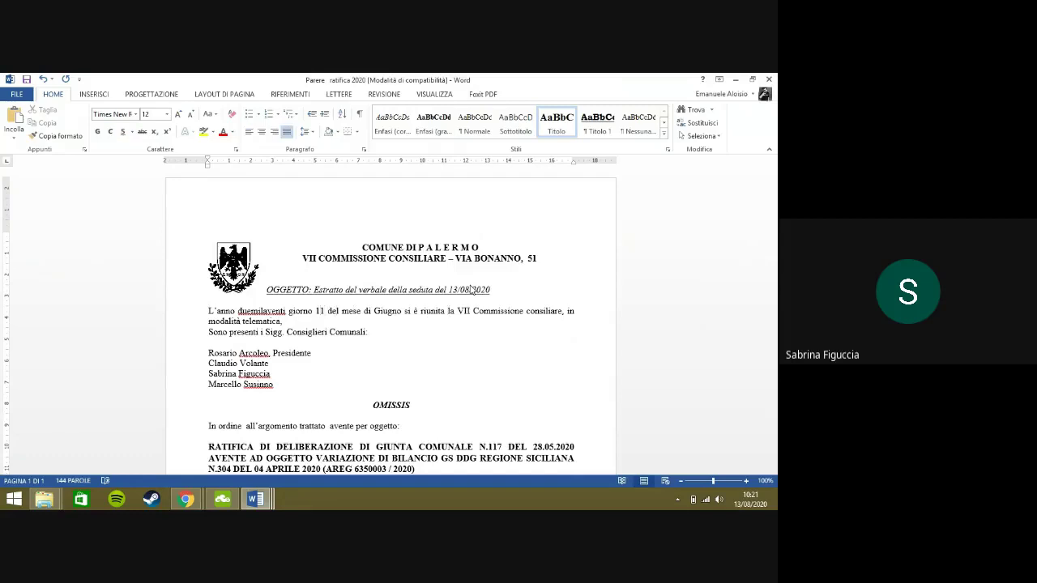
{"action": "key", "text": "BackSpace"}
{"action": "type", "text": "3"}
{"action": "key", "text": "ctrl+Right"}
{"action": "key", "text": "ctrl+Right"}
{"action": "key", "text": "shift+Right"}
{"action": "key", "text": "shift+Right"}
{"action": "key", "text": "shift+Right"}
{"action": "key", "text": "shift+Right"}
{"action": "key", "text": "shift+Right"}
{"action": "key", "text": "shift+Right"}
{"action": "type", "text": "aG"}
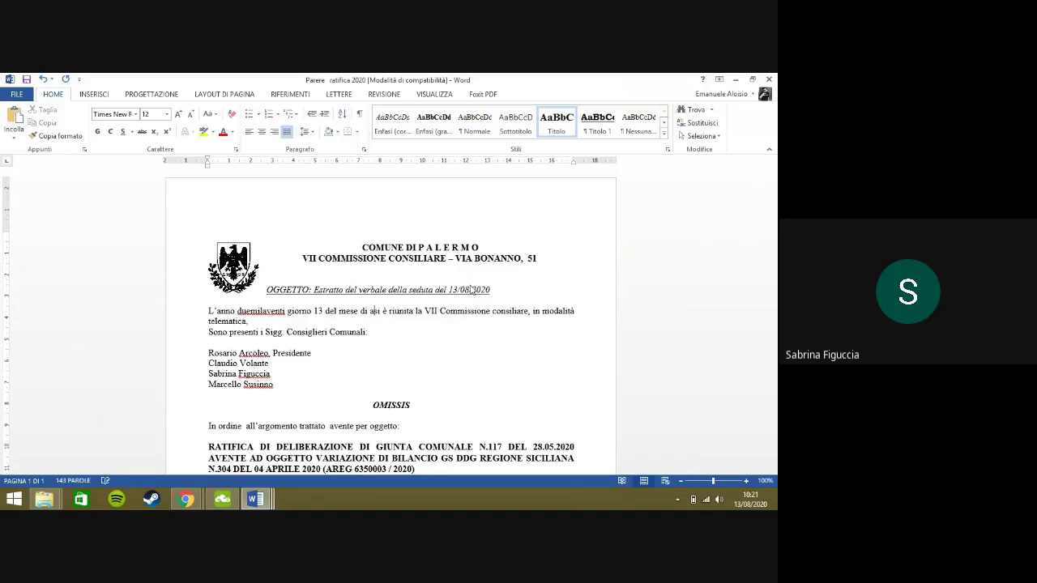
{"action": "key", "text": "BackSpace"}
{"action": "key", "text": "BackSpace"}
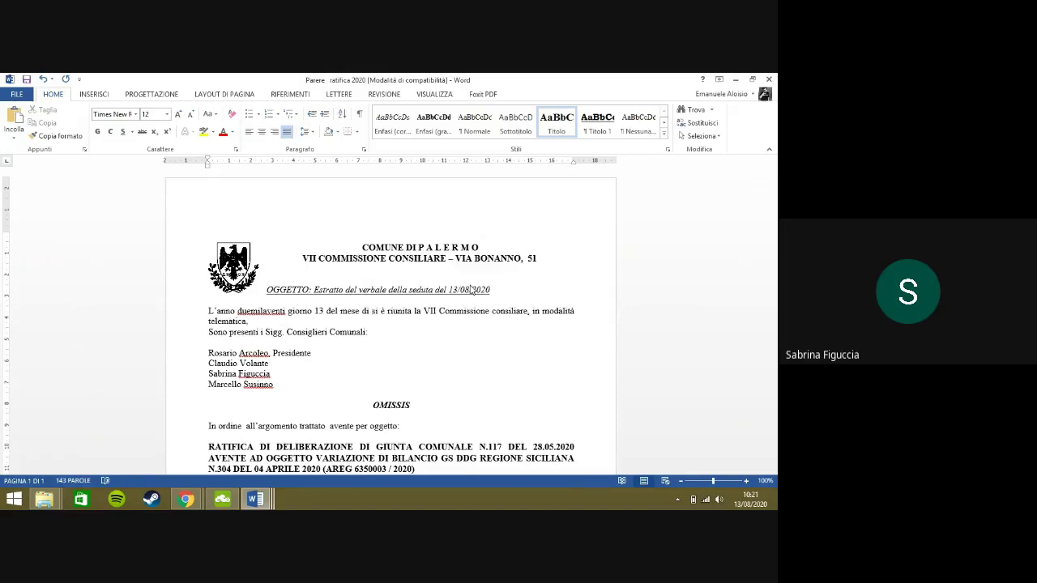
{"action": "type", "text": "AGOSTO"}
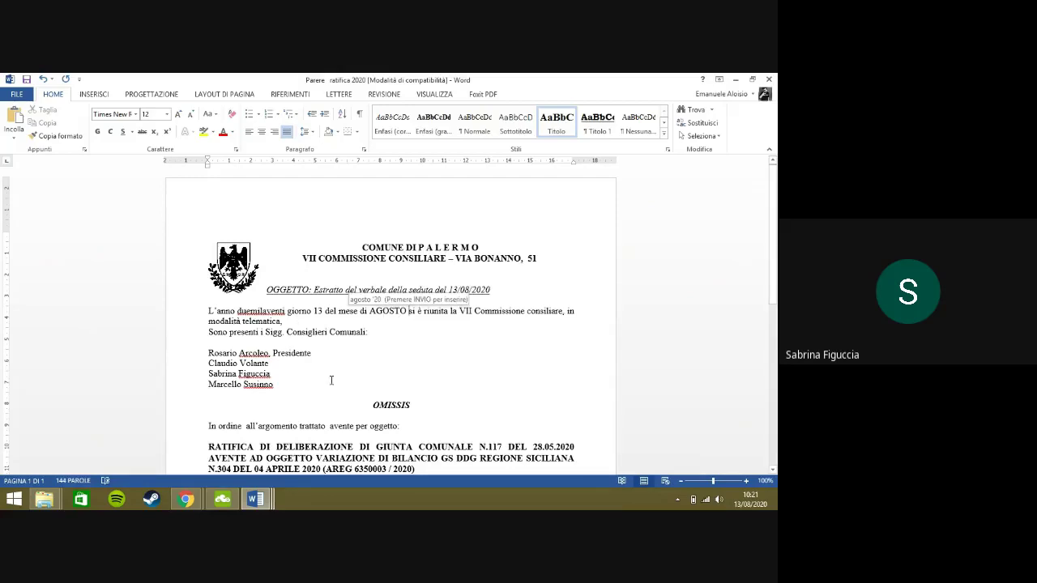
{"action": "key", "text": "Up"}
{"action": "key", "text": "Up"}
Select the RATIFICA paragraph through the Parere richiesto line
{"action": "left_click_drag", "start_coordinate": [770, 294], "coordinate": [770, 316]}
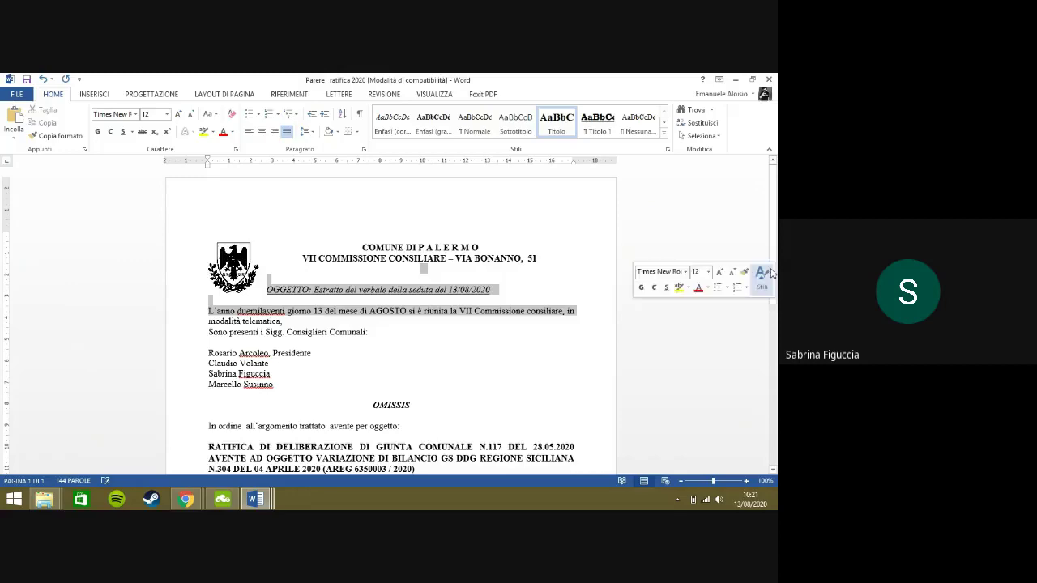
{"action": "left_click", "coordinate": [479, 366]}
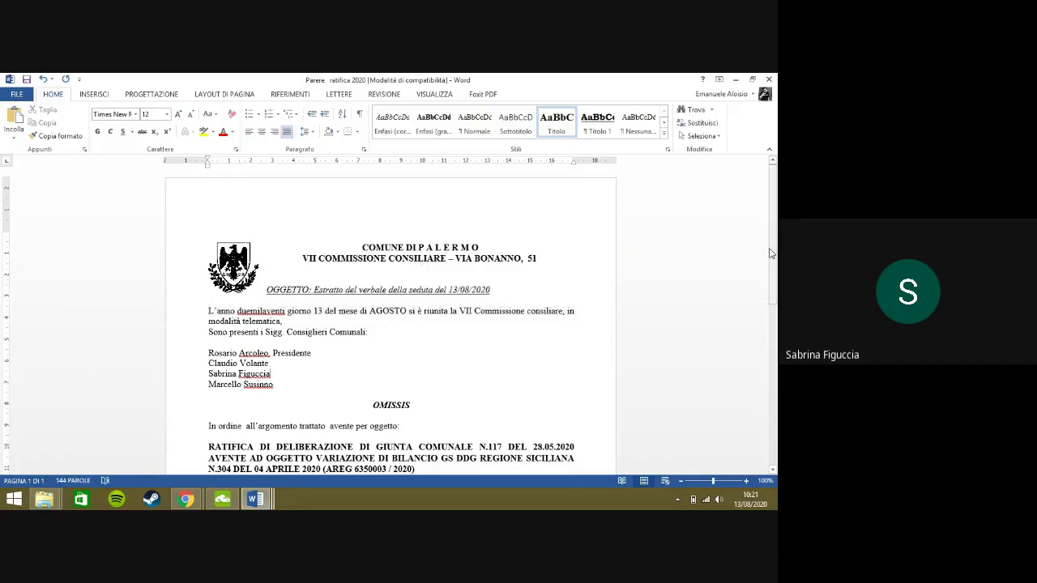
{"action": "scroll", "coordinate": [773, 254], "scroll_direction": "down", "scroll_amount": 5}
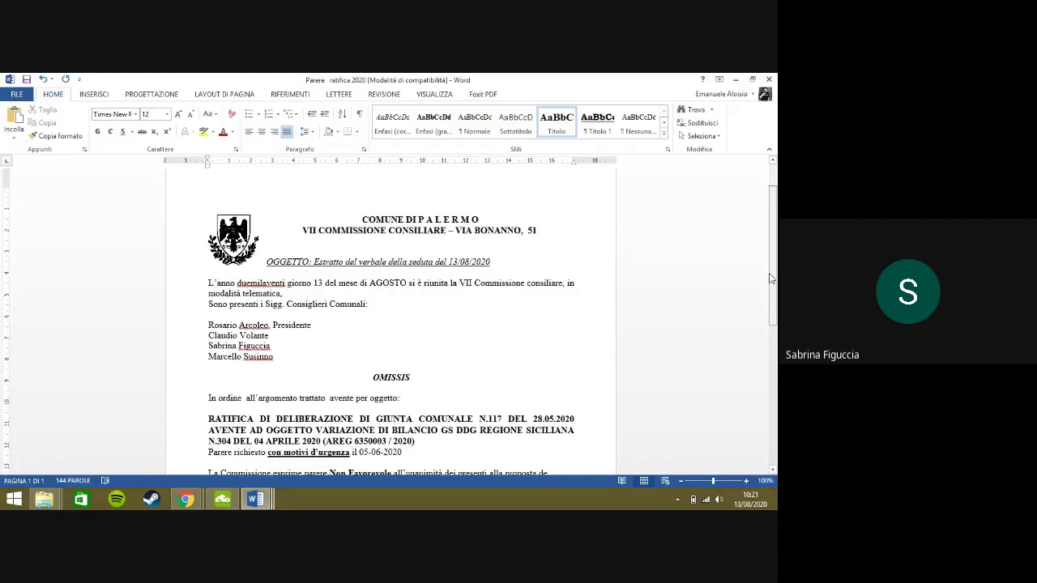
{"action": "left_click", "coordinate": [212, 301]}
{"action": "left_click_drag", "start_coordinate": [212, 300], "coordinate": [431, 332]}
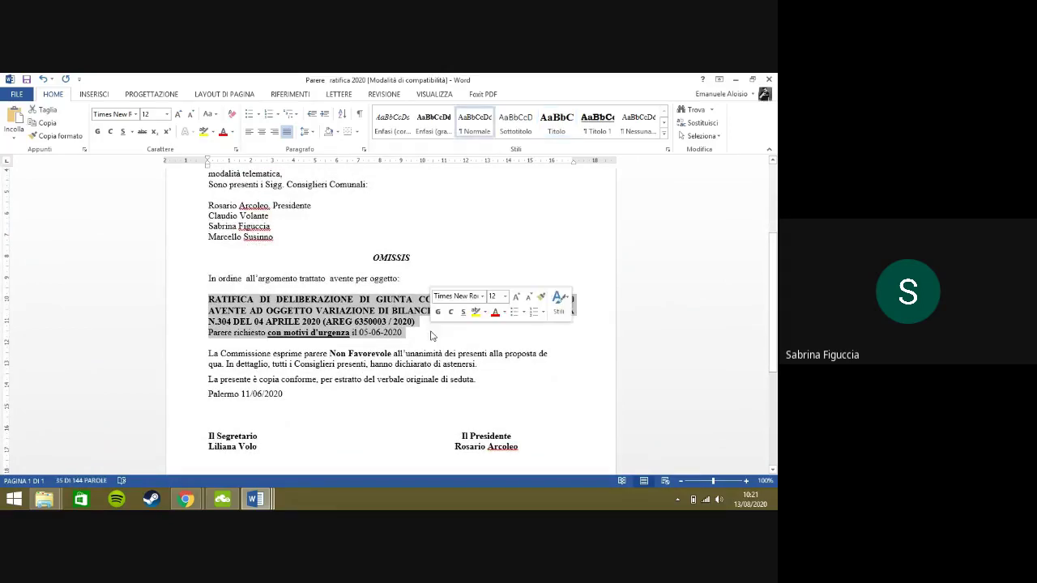
Delete the old agenda paragraphs and the phrase 'all'unanimità dei presenti'
{"action": "key", "text": "Delete"}
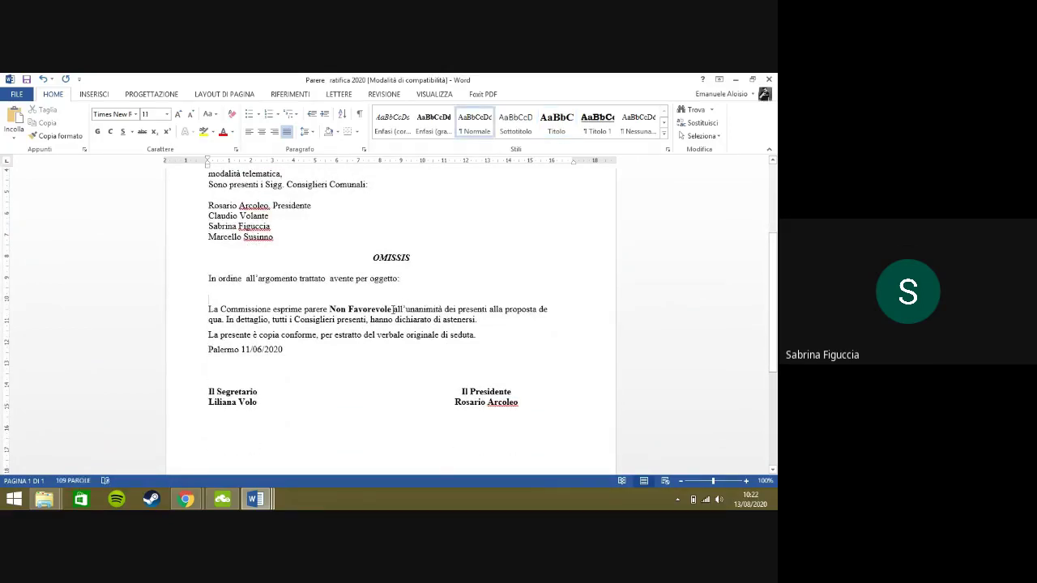
{"action": "left_click_drag", "start_coordinate": [393, 309], "coordinate": [482, 319]}
{"action": "key", "text": "Delete"}
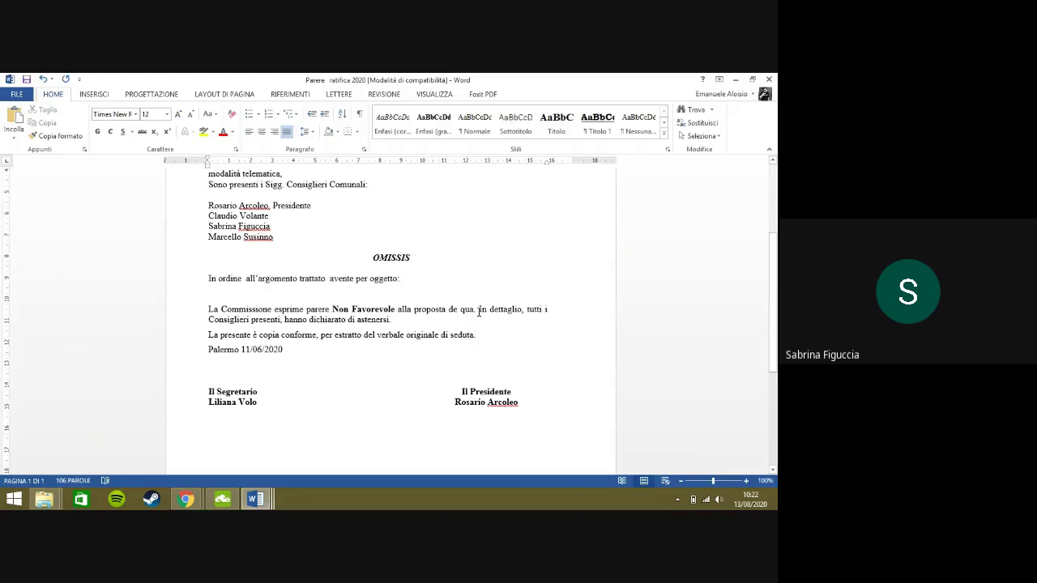
Rework the 'In dettaglio' sentence to start with two councillors' names
{"action": "left_click", "coordinate": [478, 310]}
{"action": "left_click", "coordinate": [523, 310]}
{"action": "type", "text": ","}
{"action": "key", "text": "Delete"}
{"action": "key", "text": "Delete"}
{"action": "key", "text": "Delete"}
{"action": "key", "text": "Delete"}
{"action": "key", "text": "Delete"}
{"action": "key", "text": "Delete"}
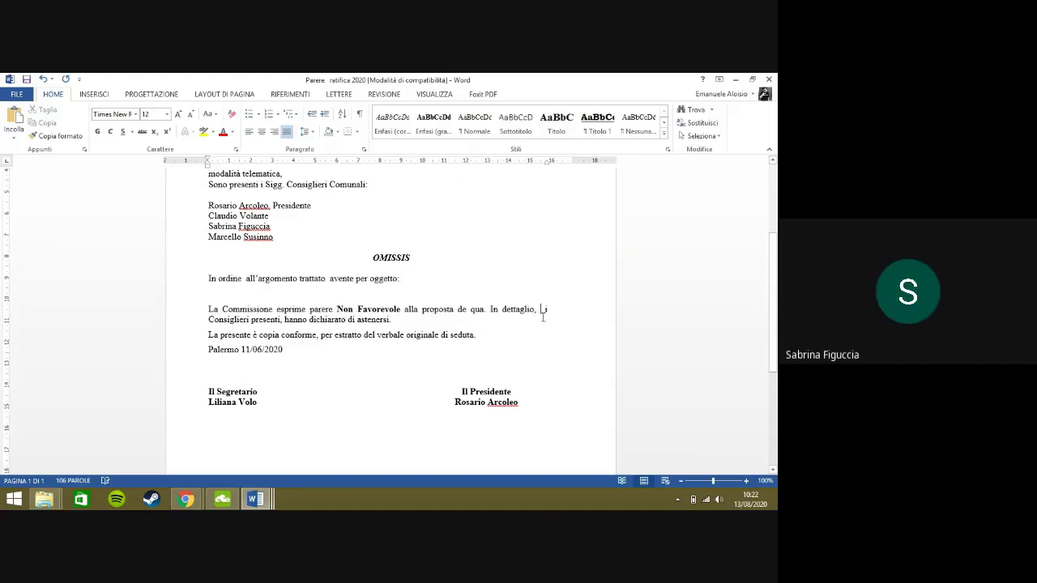
{"action": "key", "text": "Delete"}
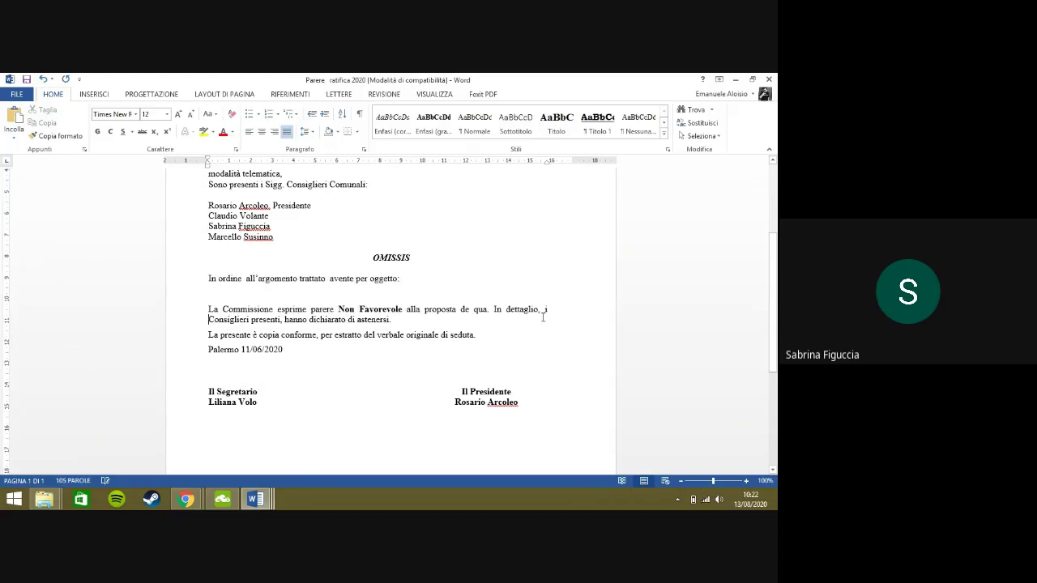
{"action": "key", "text": "Right"}
{"action": "key", "text": "Right"}
{"action": "key", "text": "Right"}
{"action": "key", "text": "Right"}
{"action": "key", "text": "Right"}
{"action": "key", "text": "Right"}
{"action": "key", "text": "Right"}
{"action": "key", "text": "Right"}
{"action": "key", "text": "Right"}
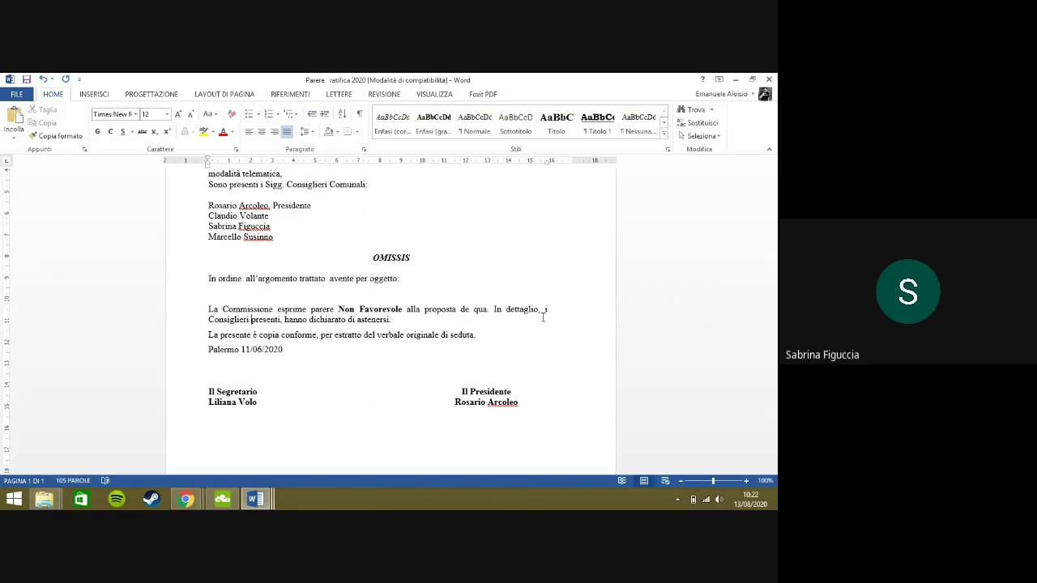
{"action": "type", "text": "a"}
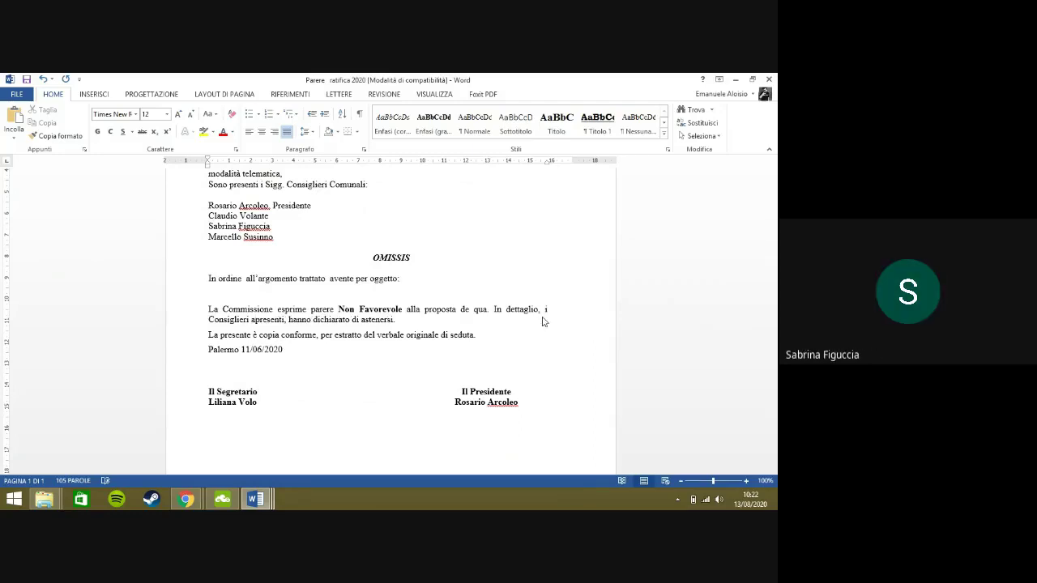
{"action": "key", "text": "BackSpace"}
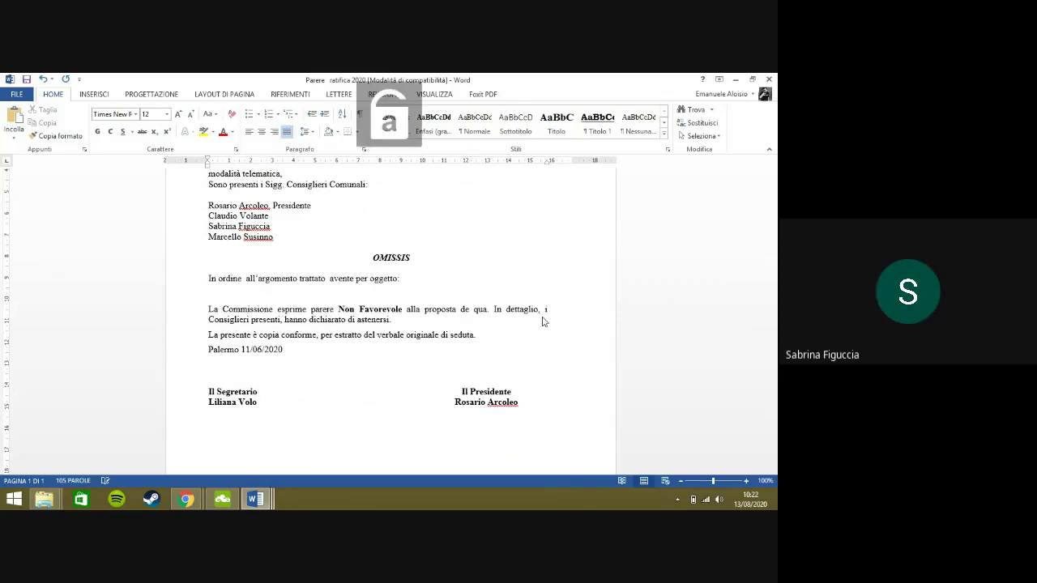
{"action": "type", "text": "Arcoleo e "}
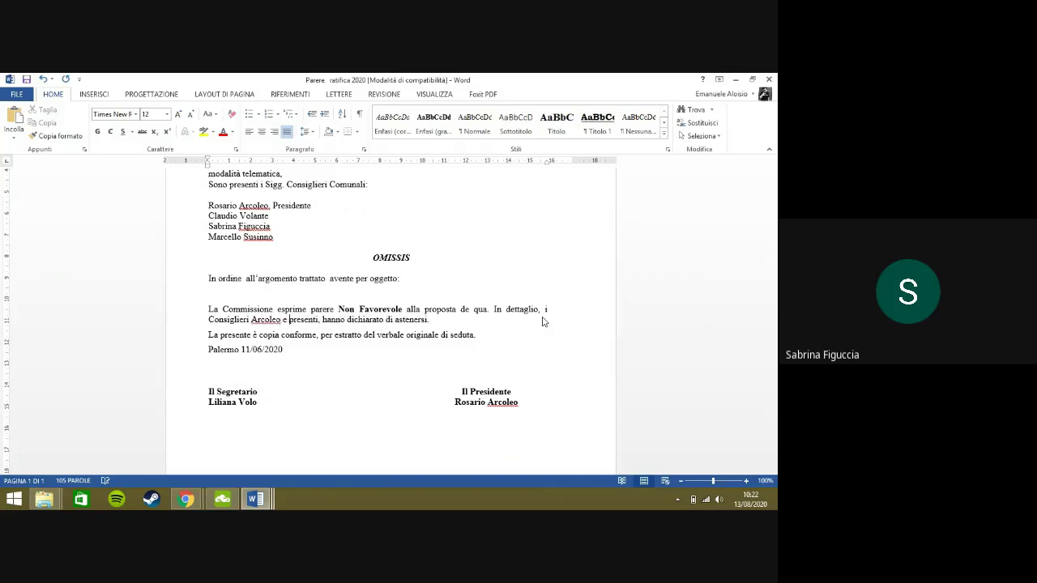
{"action": "type", "text": "V"}
{"action": "key", "text": "BackSpace"}
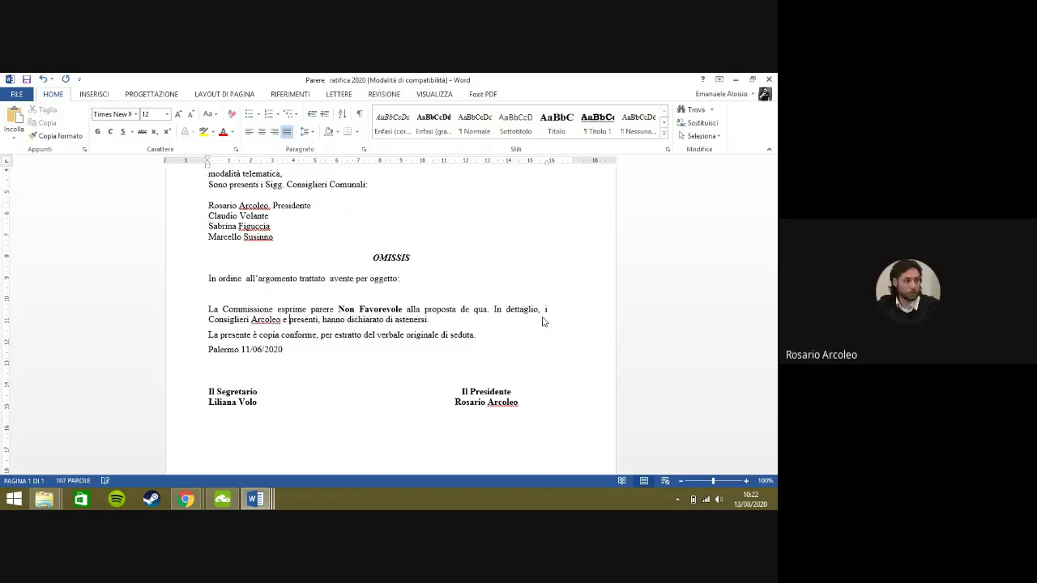
{"action": "type", "text": "Susin"}
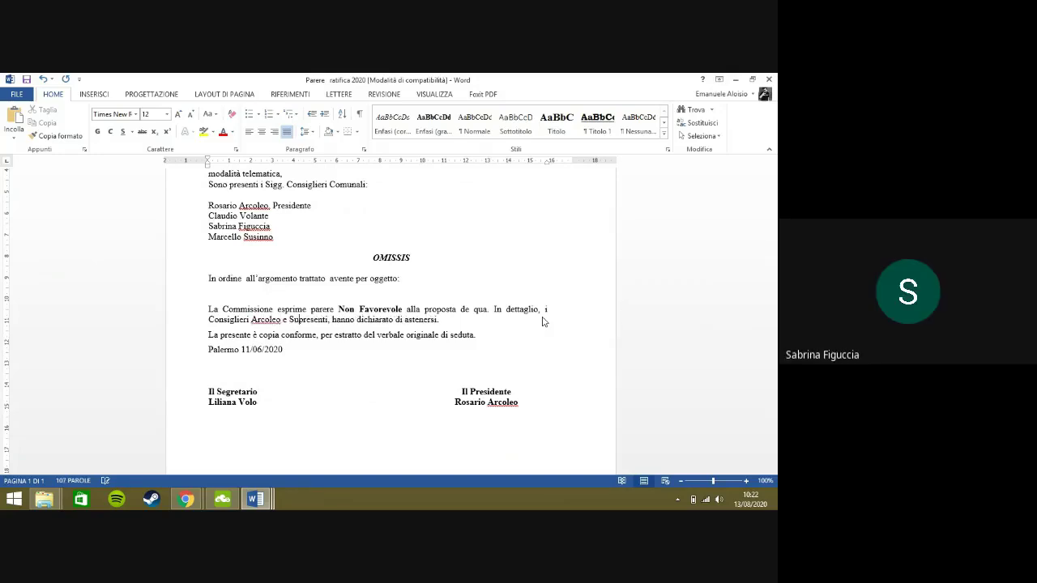
{"action": "type", "text": "no"}
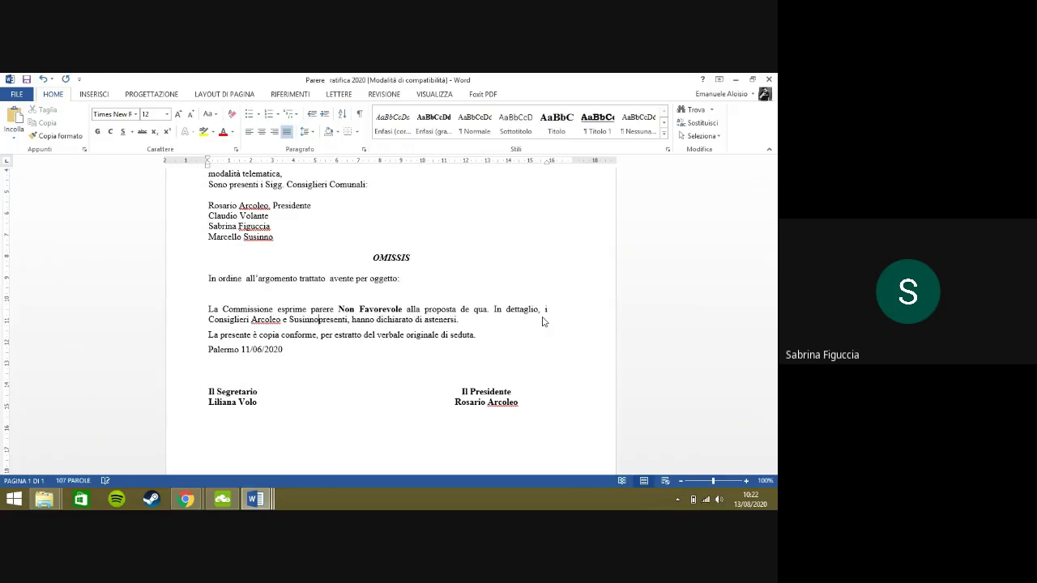
{"action": "type", "text": " si dich"}
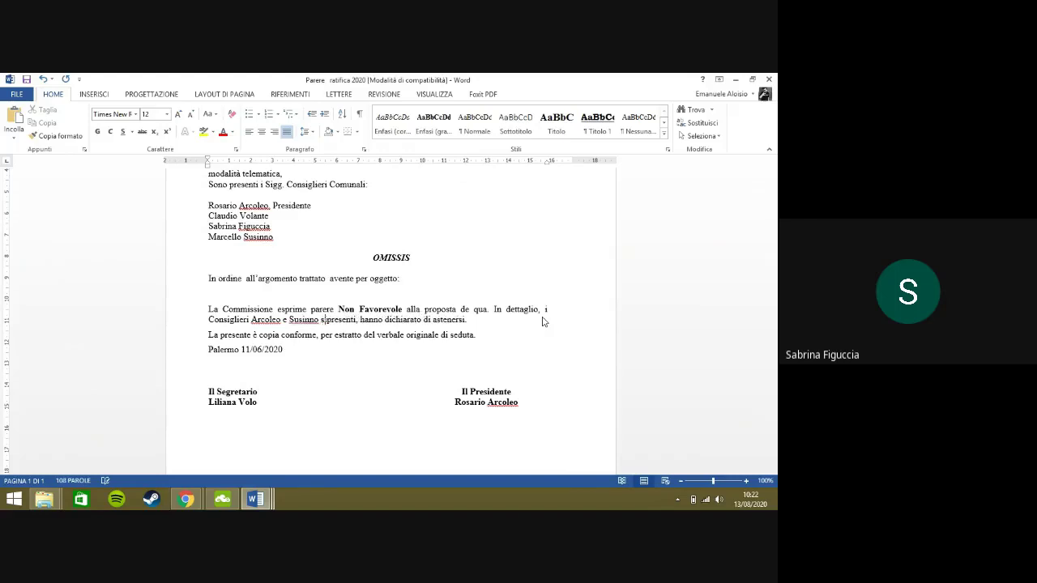
{"action": "type", "text": "iarano"}
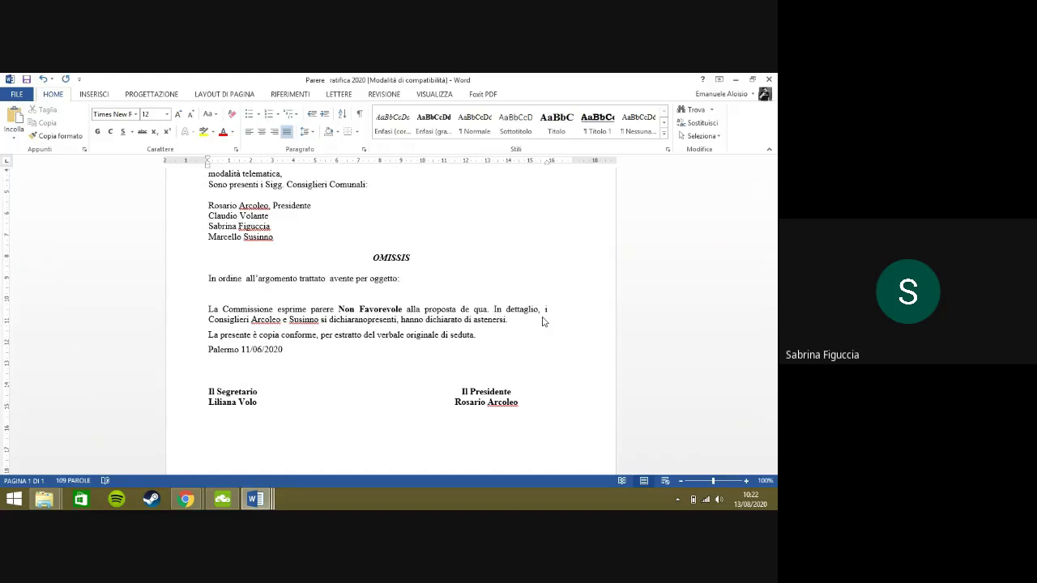
State their favourable opinion on the proposal and 2 amendments, and the other two councillors' abstention
{"action": "key", "text": "BackSpace"}
{"action": "key", "text": "BackSpace"}
{"action": "key", "text": "BackSpace"}
{"action": "key", "text": "BackSpace"}
{"action": "key", "text": "BackSpace"}
{"action": "key", "text": "BackSpace"}
{"action": "key", "text": "BackSpace"}
{"action": "key", "text": "BackSpace"}
{"action": "key", "text": "BackSpace"}
{"action": "key", "text": "BackSpace"}
{"action": "key", "text": "BackSpace"}
{"action": "key", "text": "BackSpace"}
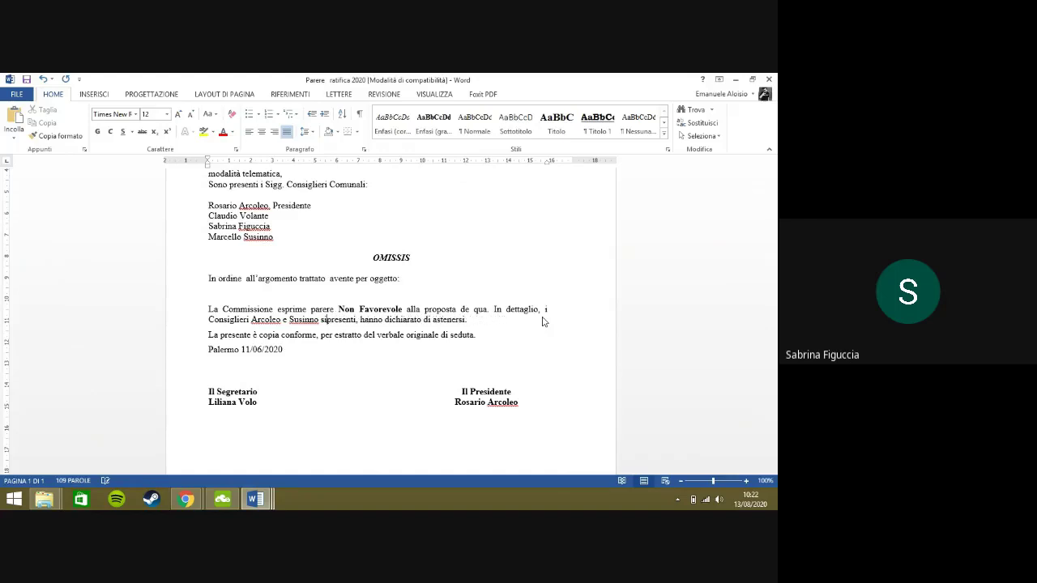
{"action": "key", "text": "BackSpace"}
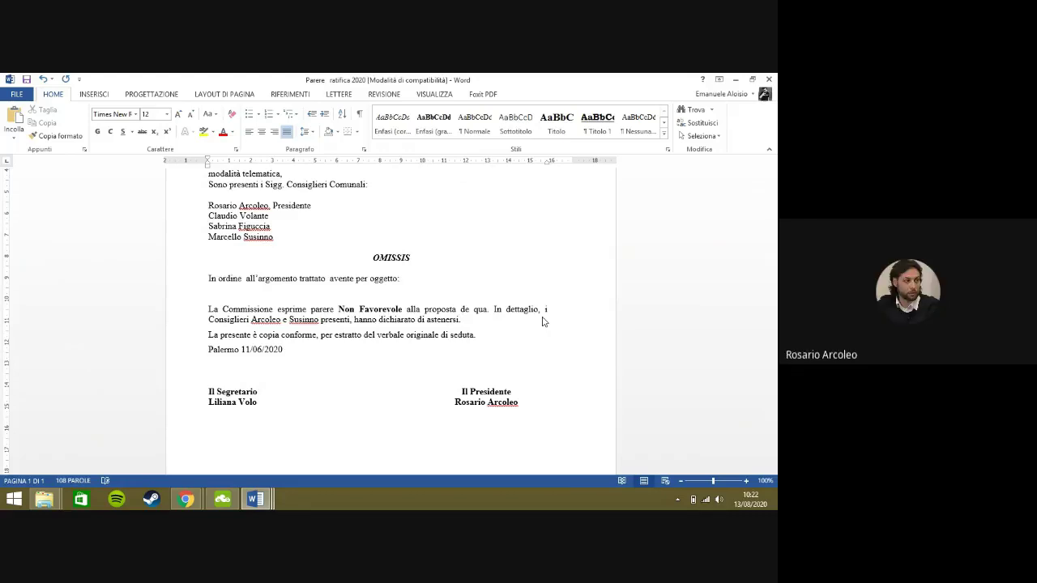
{"action": "type", "text": "hanno esp"}
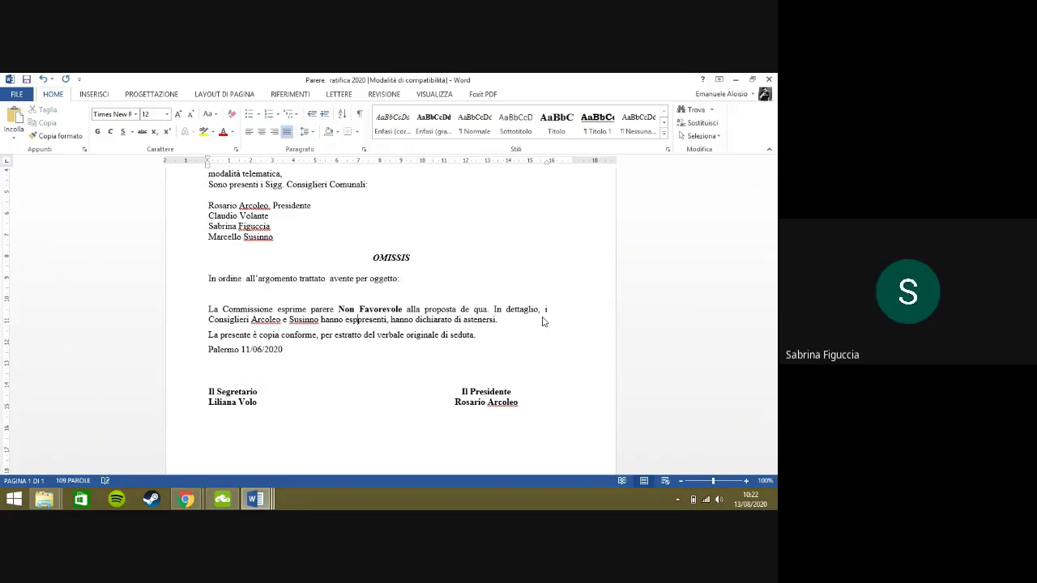
{"action": "type", "text": "resso parere"}
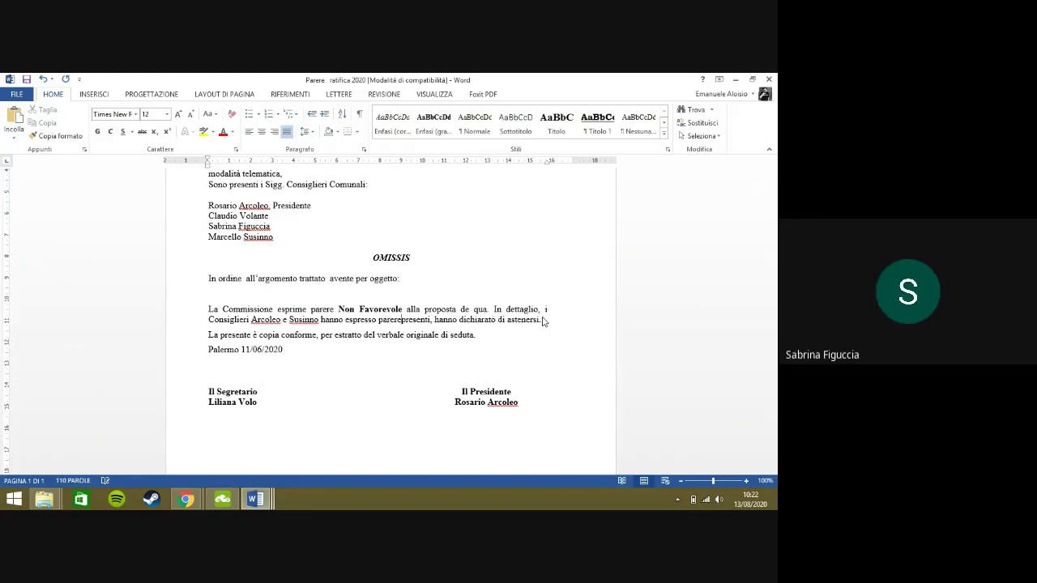
{"action": "type", "text": " favorev"}
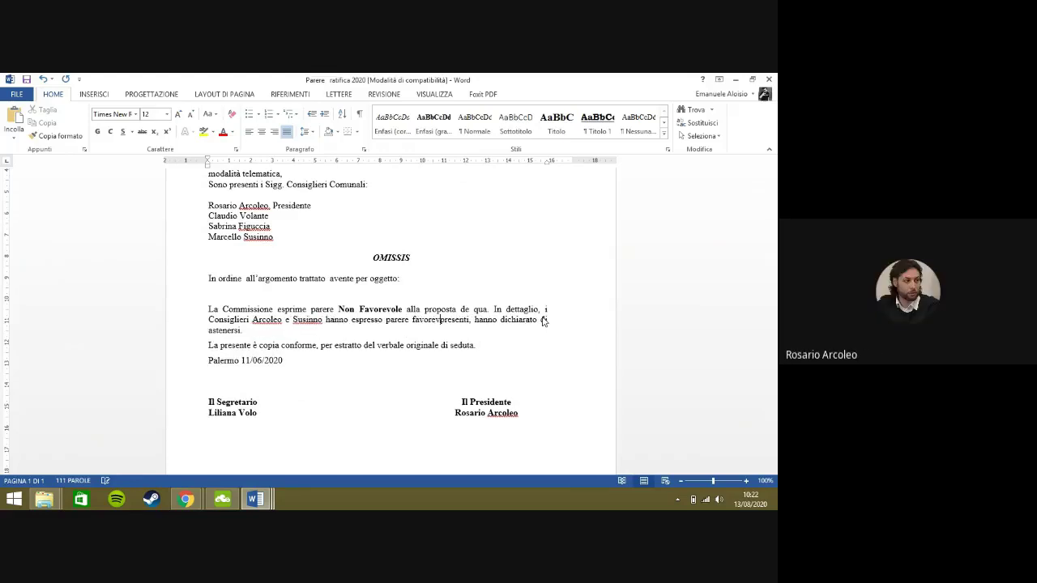
{"action": "type", "text": "ole tan"}
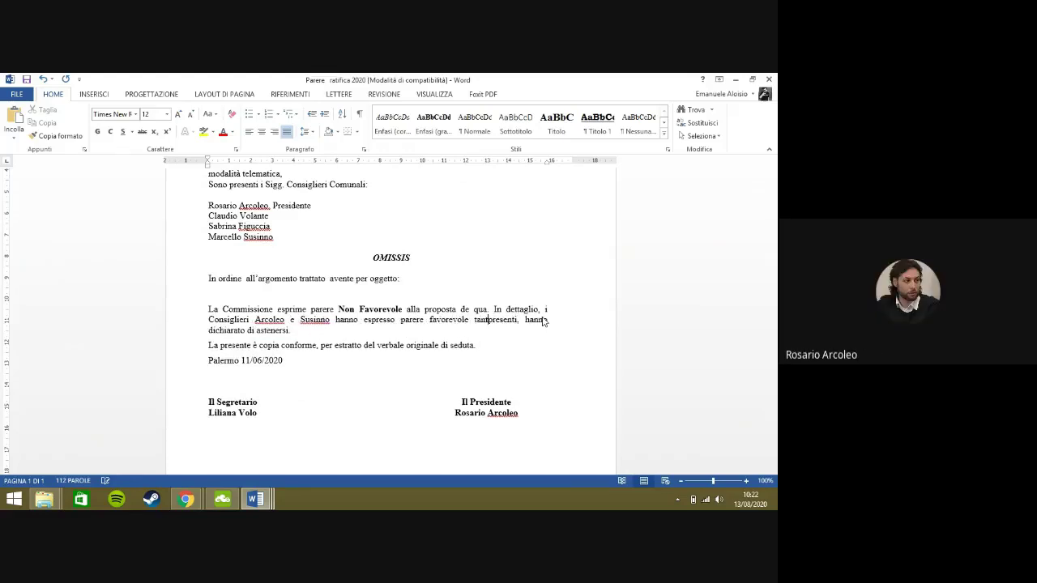
{"action": "type", "text": "to al pa"}
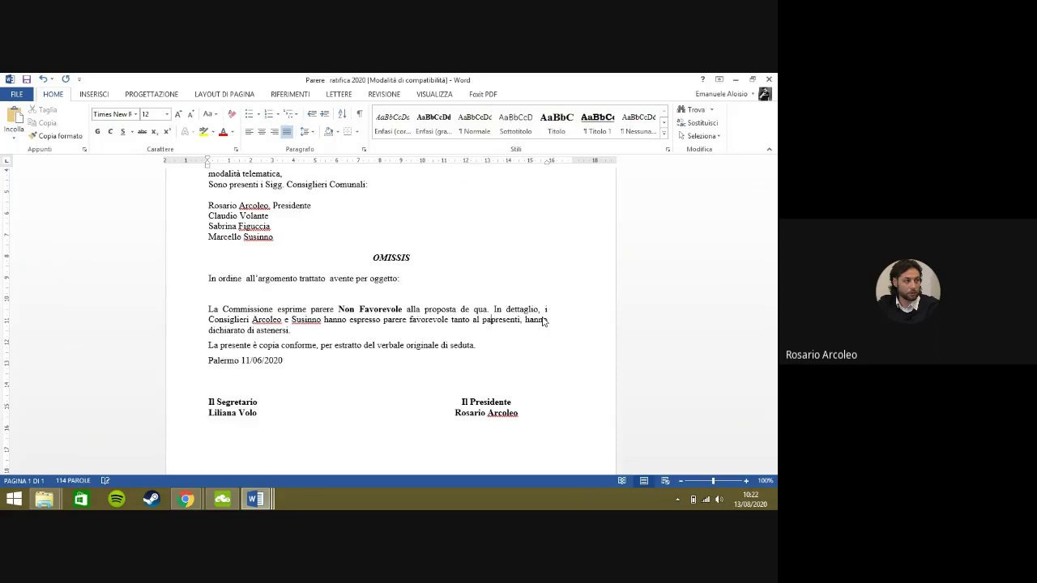
{"action": "type", "text": "rere quan"}
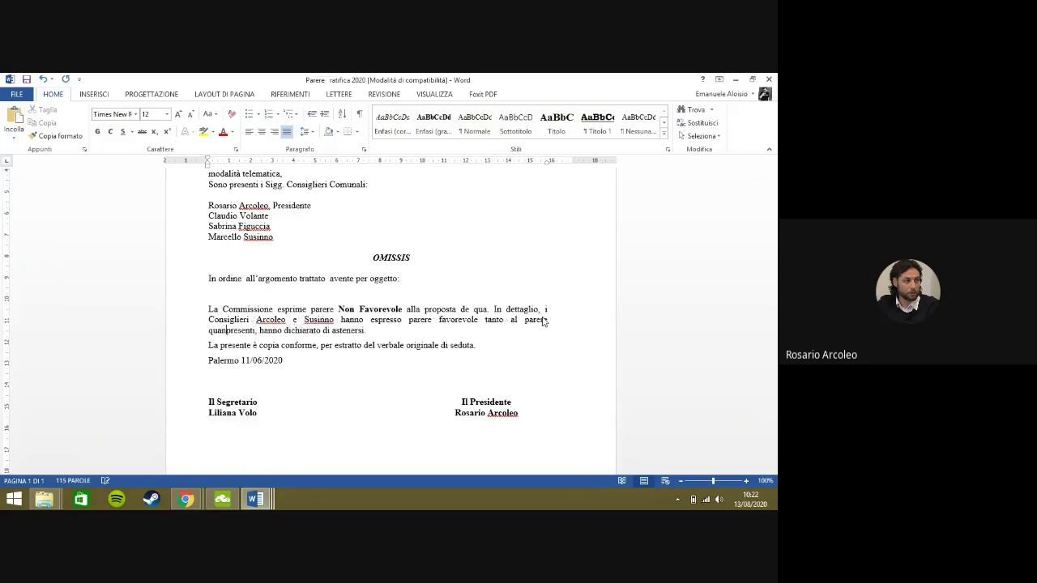
{"action": "type", "text": "to "}
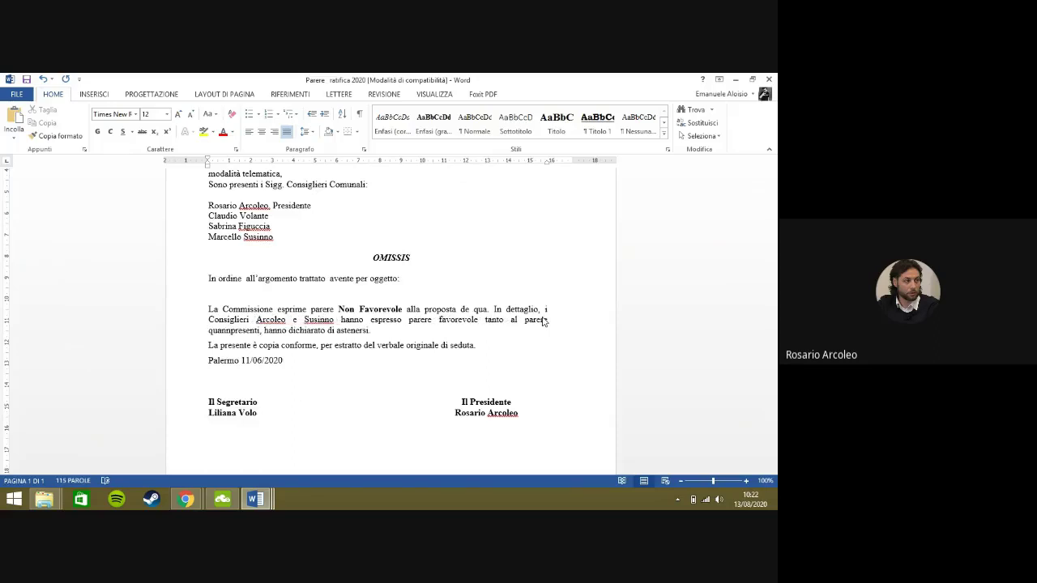
{"action": "type", "text": "i present"}
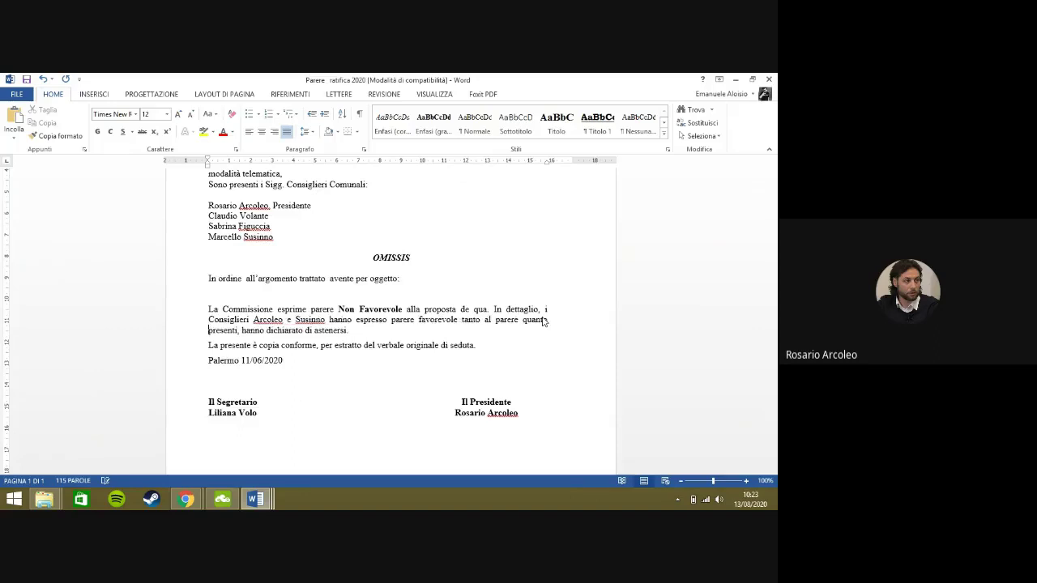
{"action": "type", "text": "i,"}
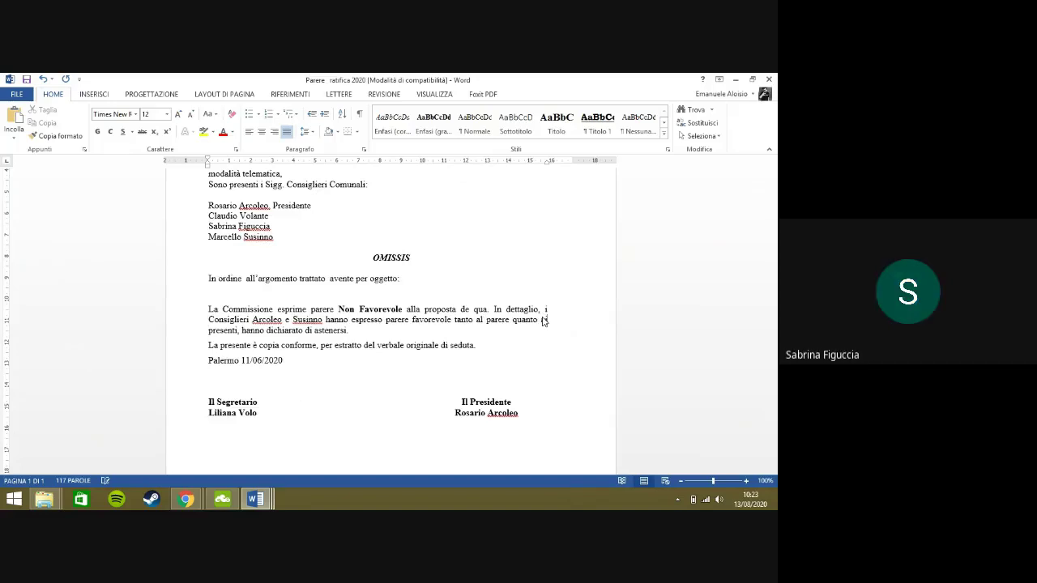
{"action": "type", "text": "2 e"}
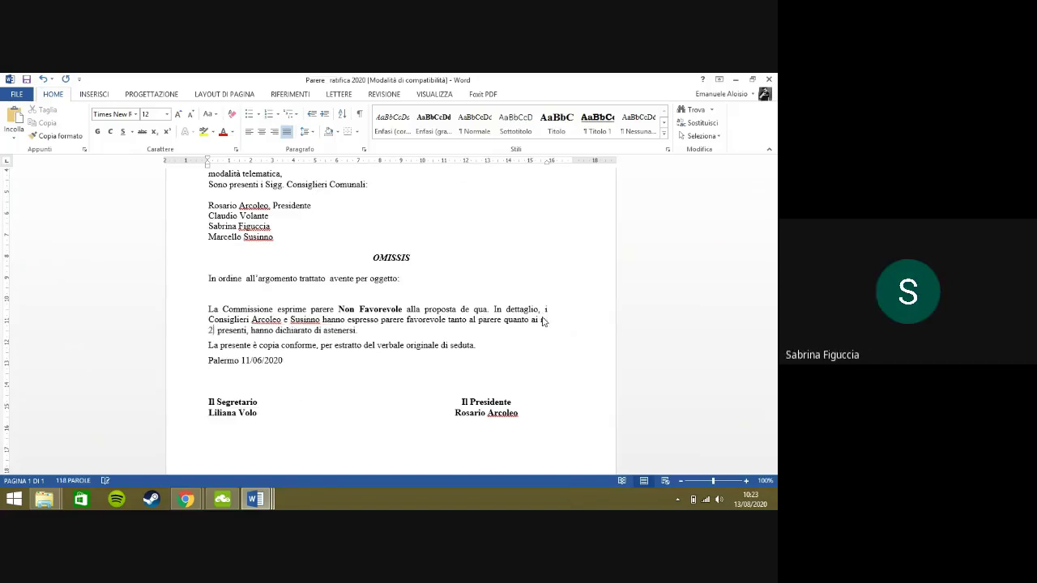
{"action": "type", "text": "mendament"}
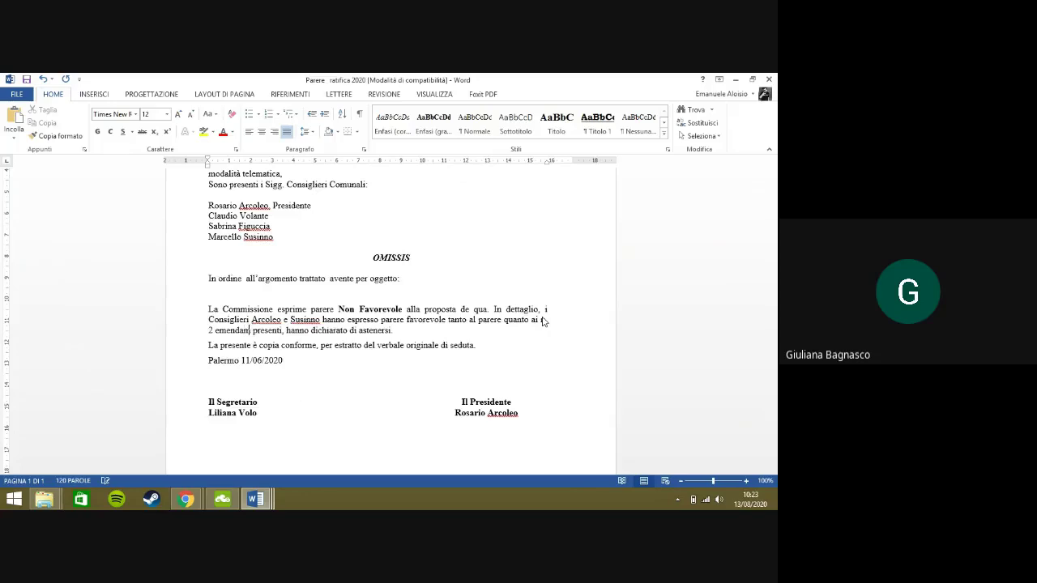
{"action": "type", "text": "i"}
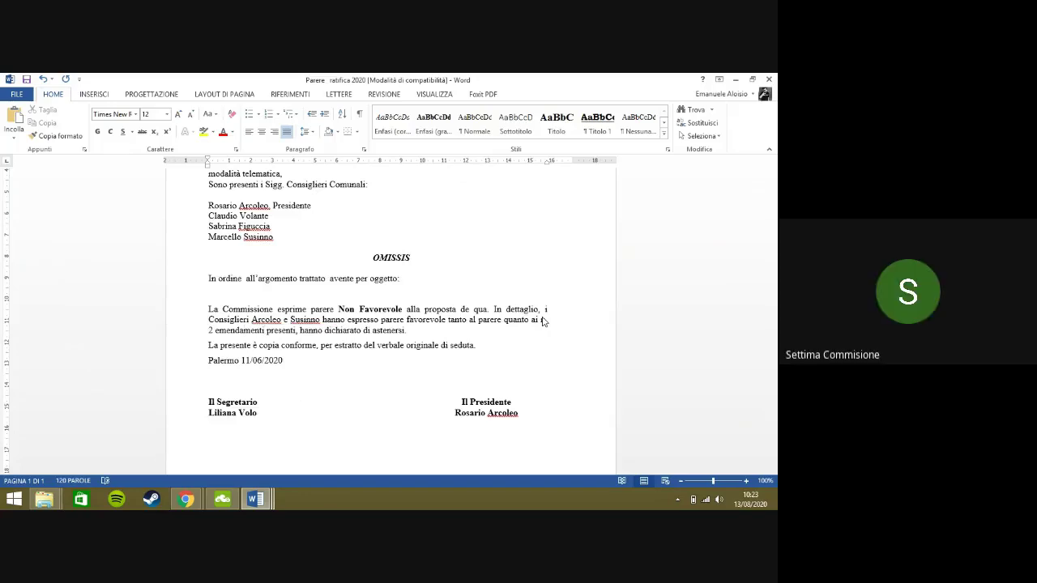
{"action": "type", "text": ","}
{"action": "key", "text": "BackSpace"}
{"action": "type", "text": "; "}
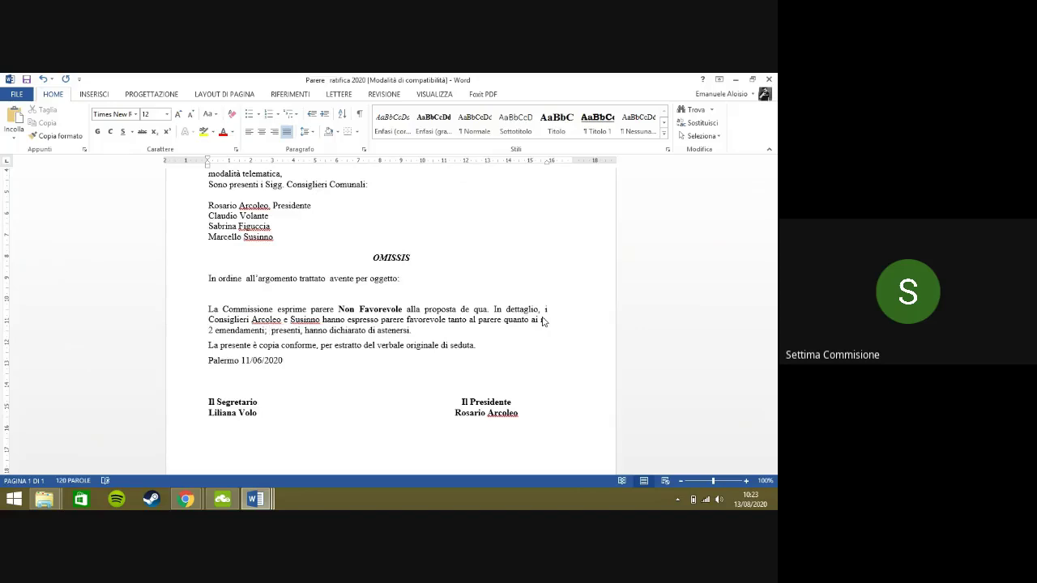
{"action": "type", "text": "i Consig"}
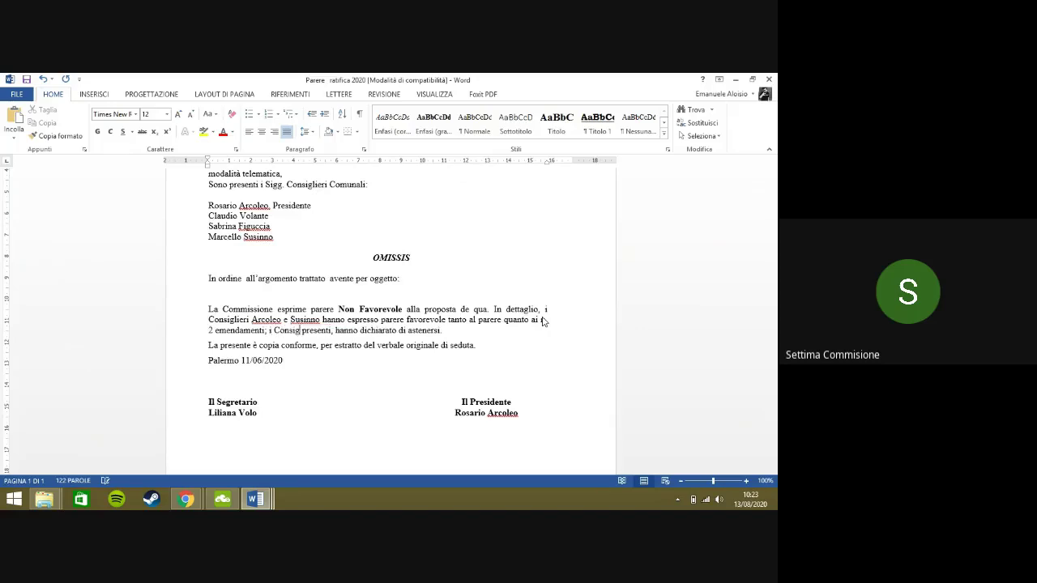
{"action": "type", "text": "lier"}
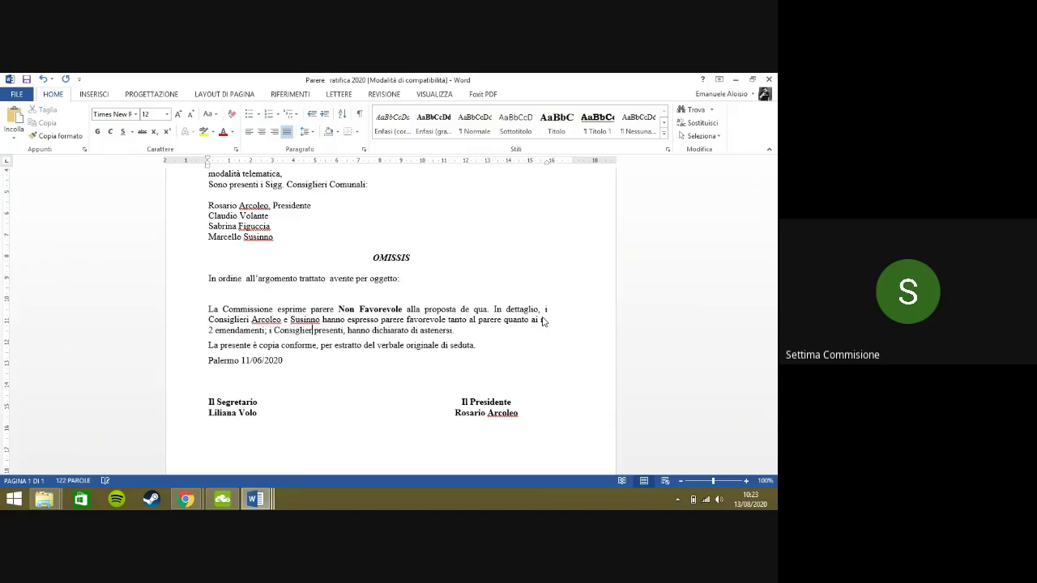
{"action": "type", "text": "i"}
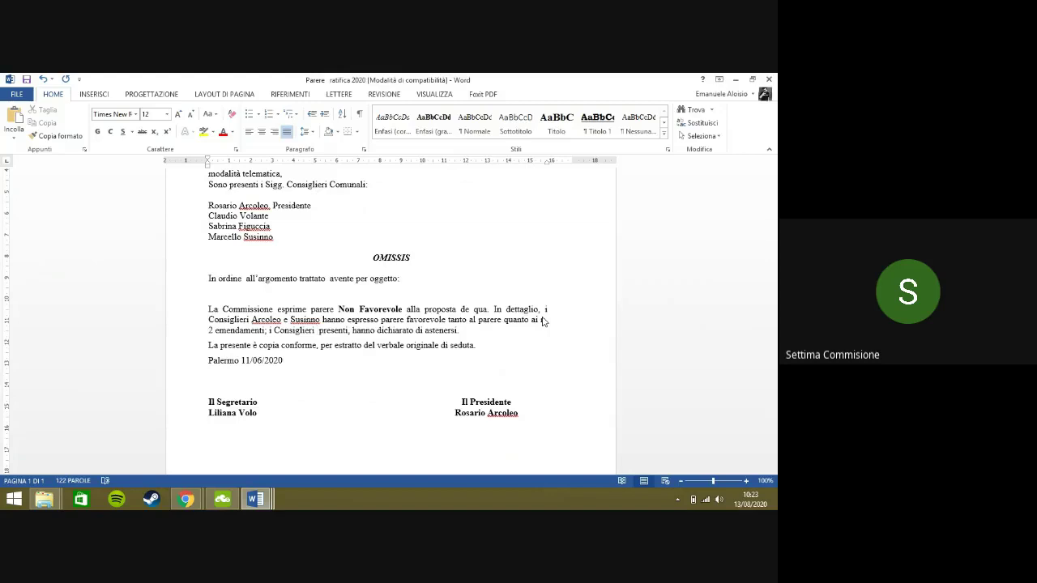
{"action": "type", "text": "Volante e "}
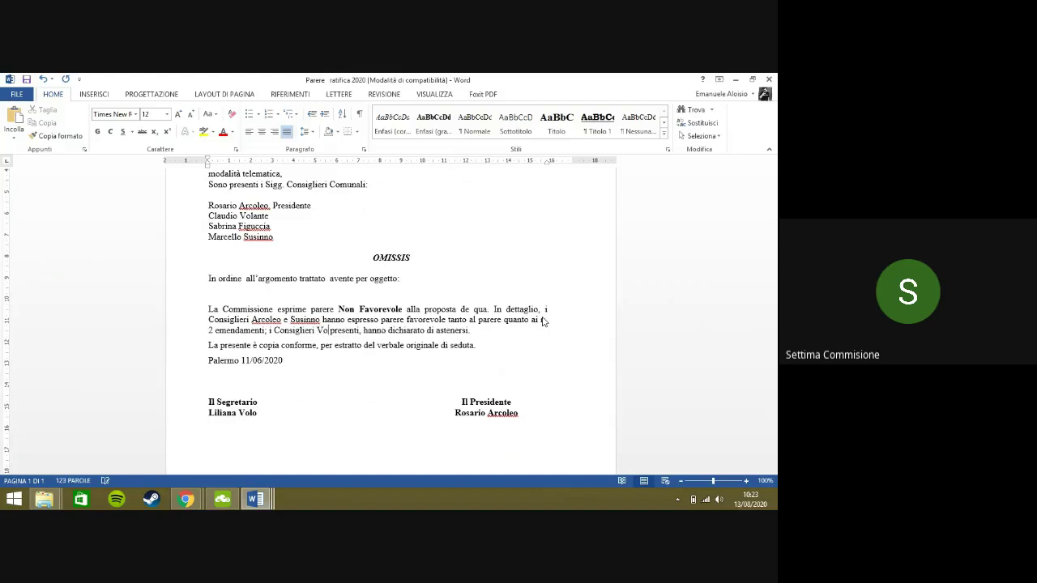
{"action": "type", "text": "Figuccia presenti,"}
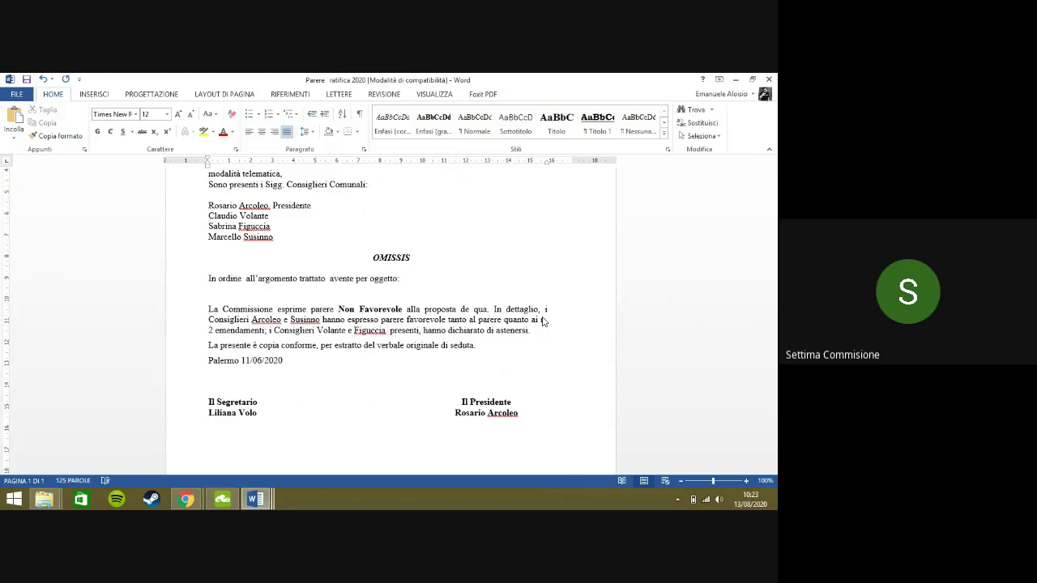
{"action": "key", "text": "Delete"}
{"action": "key", "text": "Delete"}
{"action": "key", "text": "Delete"}
{"action": "key", "text": "Delete"}
{"action": "key", "text": "Delete"}
{"action": "key", "text": "Delete"}
{"action": "key", "text": "Delete"}
{"action": "key", "text": "Delete"}
{"action": "key", "text": "Delete"}
{"action": "key", "text": "Delete"}
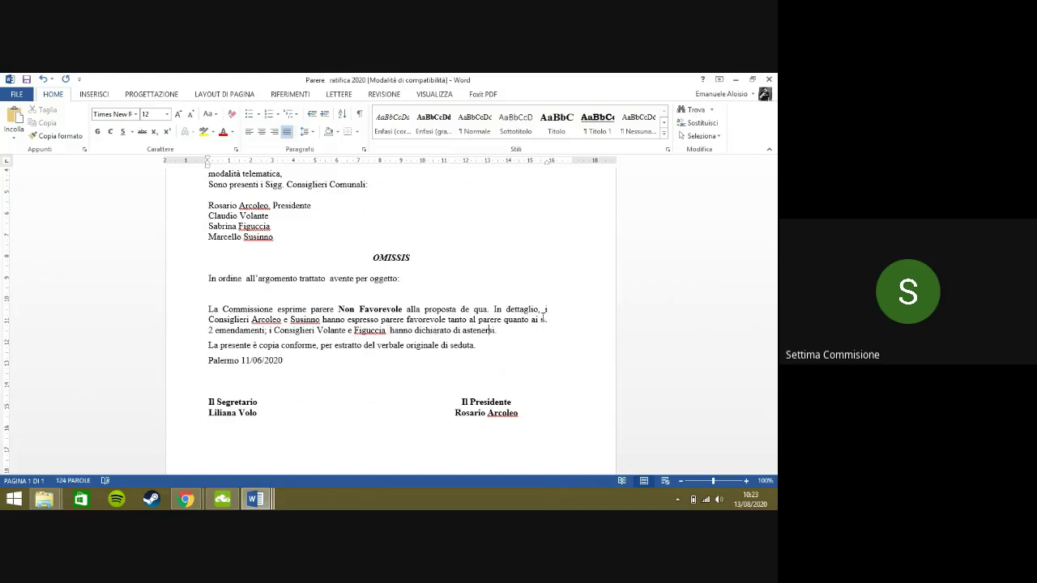
{"action": "type", "text": "dall'esprimere parere"}
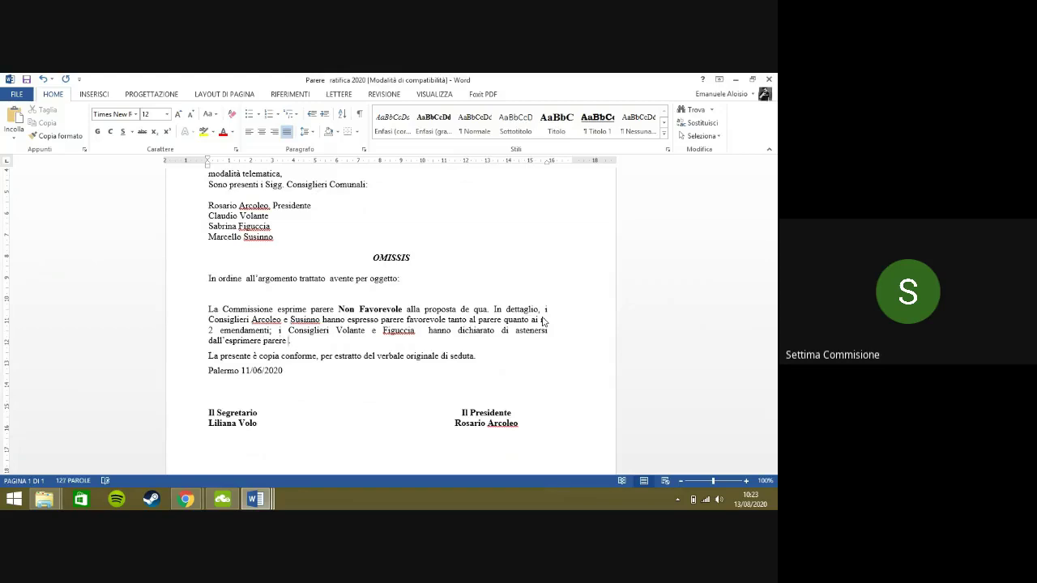
{"action": "type", "text": " tanto sulla proposta quanto sugli emen"}
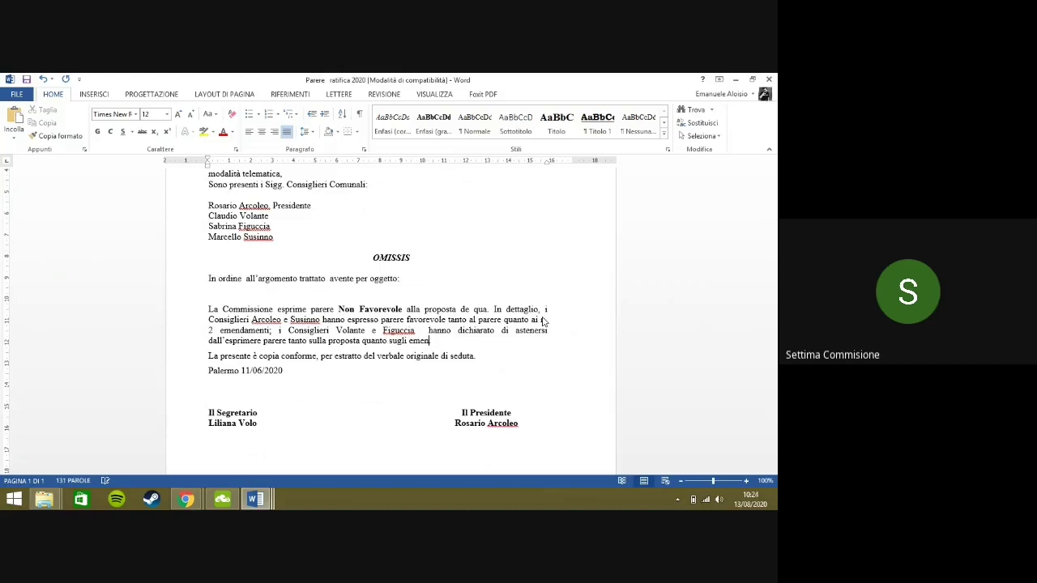
{"action": "type", "text": "damenti."}
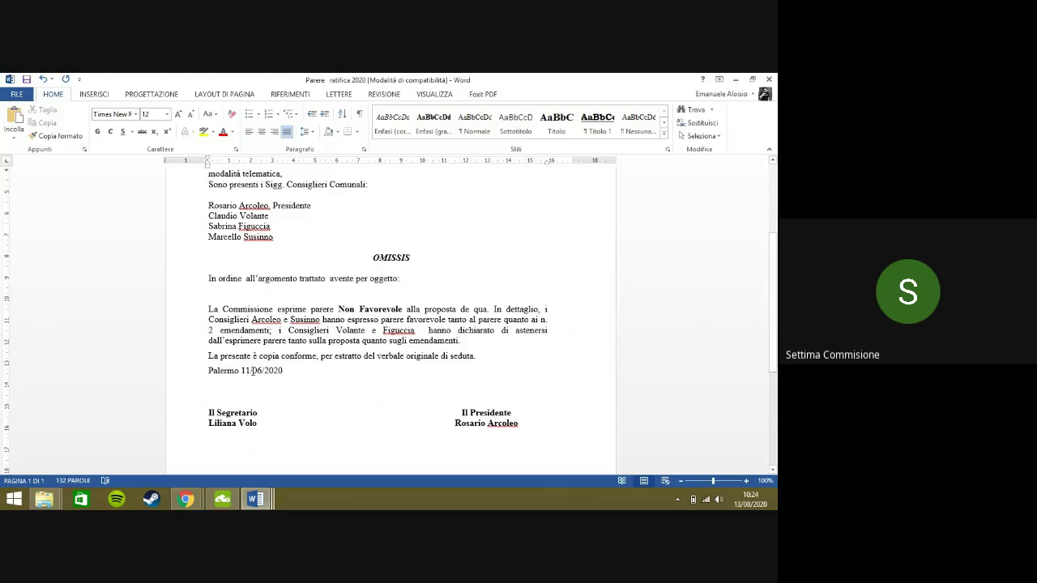
Append 'e ai n.2 emendamenti' after 'alla proposta de qua'
{"action": "left_click", "coordinate": [492, 310]}
{"action": "key", "text": "Return"}
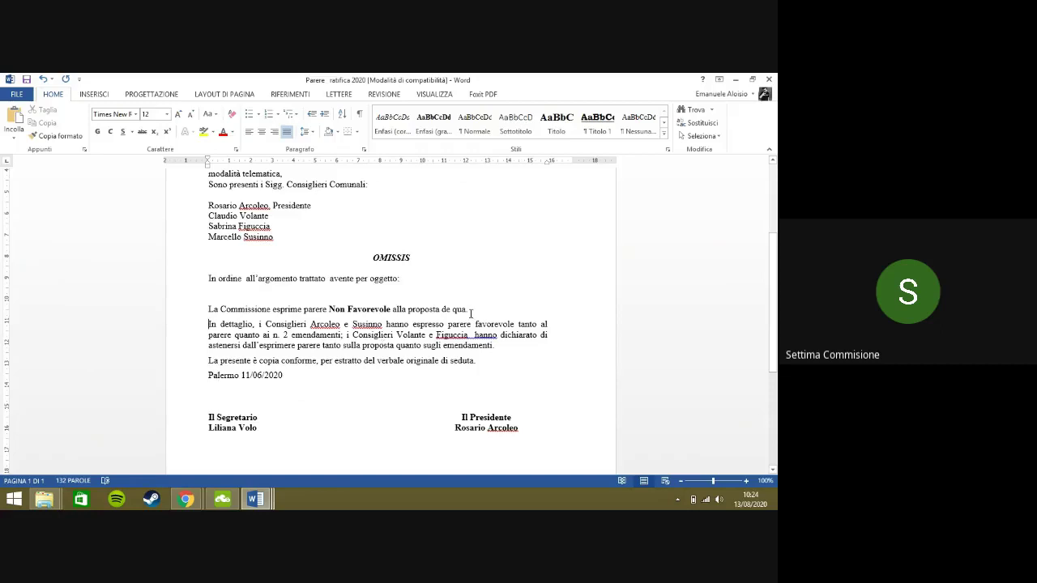
{"action": "left_click", "coordinate": [471, 313]}
{"action": "key", "text": "BackSpace"}
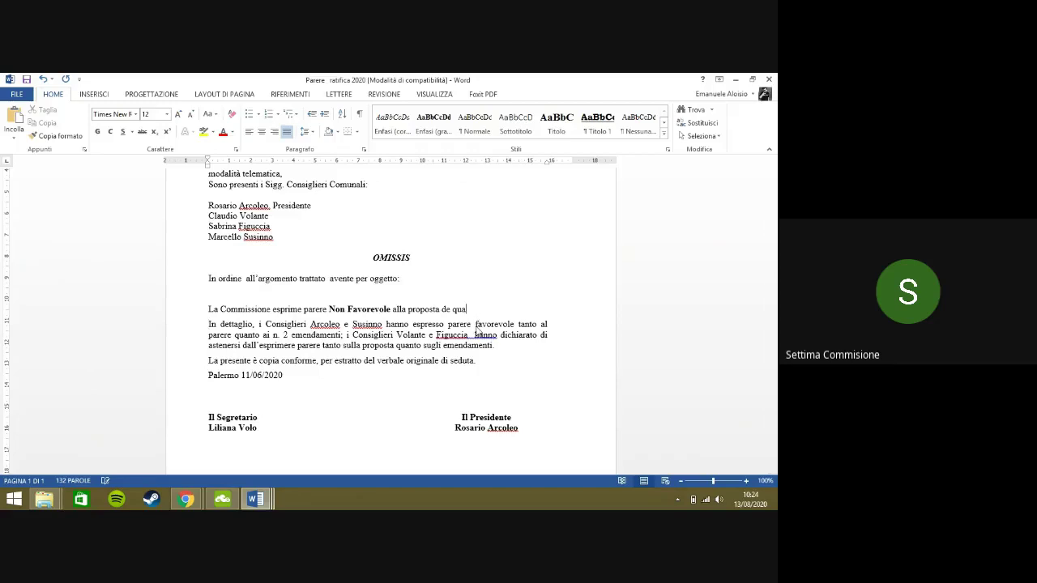
{"action": "type", "text": "eai n.2 e"}
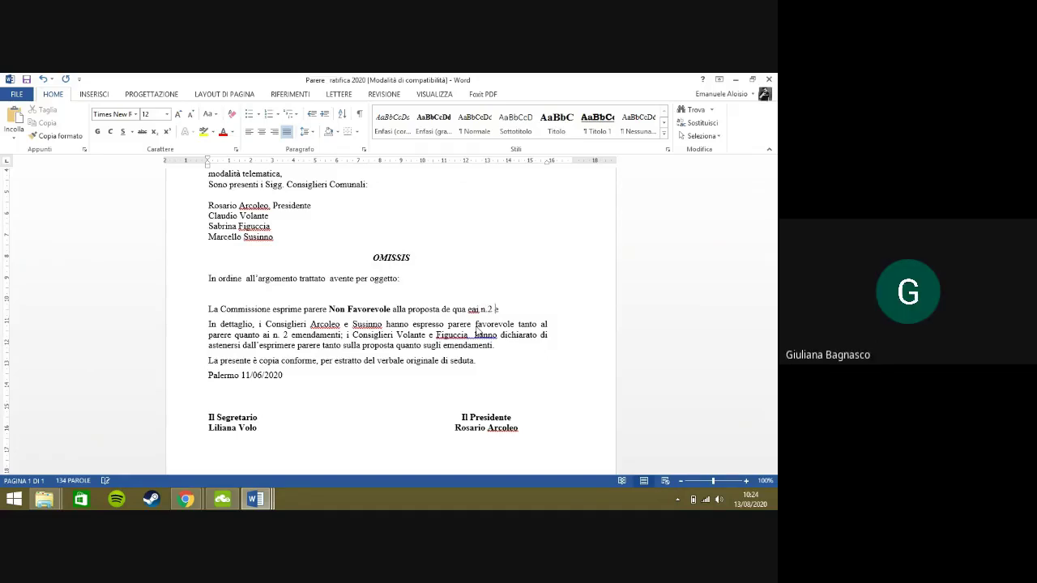
{"action": "type", "text": "mendamenti"}
{"action": "key", "text": "Left"}
{"action": "key", "text": "Left"}
{"action": "key", "text": "Left"}
{"action": "key", "text": "Left"}
{"action": "key", "text": "Left"}
{"action": "key", "text": "Left"}
{"action": "key", "text": "Left"}
{"action": "key", "text": "Left"}
{"action": "key", "text": "Left"}
{"action": "key", "text": "Left"}
{"action": "key", "text": "Left"}
{"action": "key", "text": "Left"}
{"action": "key", "text": "Left"}
{"action": "key", "text": "Left"}
{"action": "key", "text": "Left"}
{"action": "key", "text": "Left"}
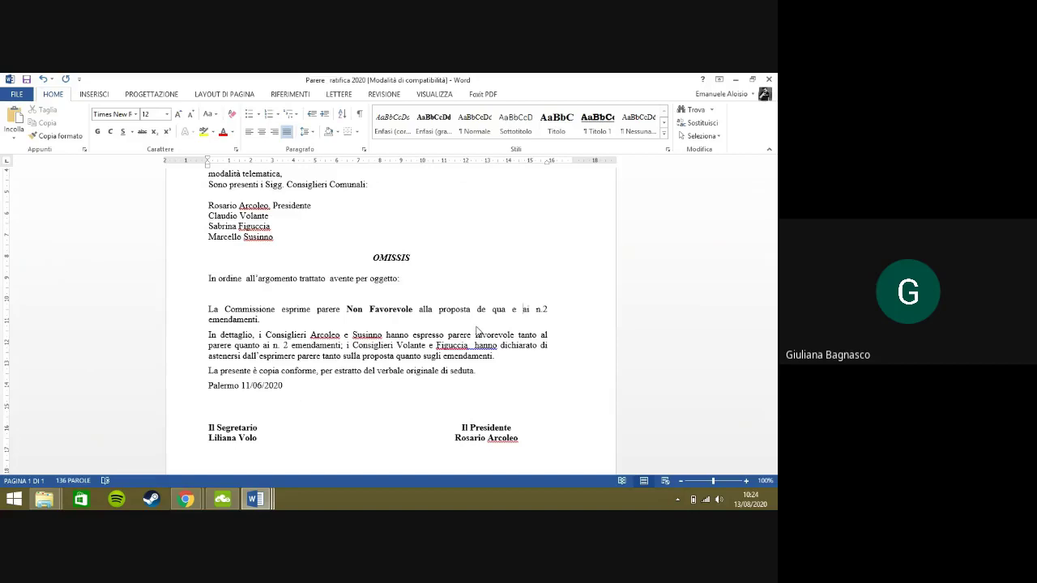
Finish the sentence with 'proposti dal Consigliere' and the proposing councillor's name
{"action": "left_click", "coordinate": [258, 319]}
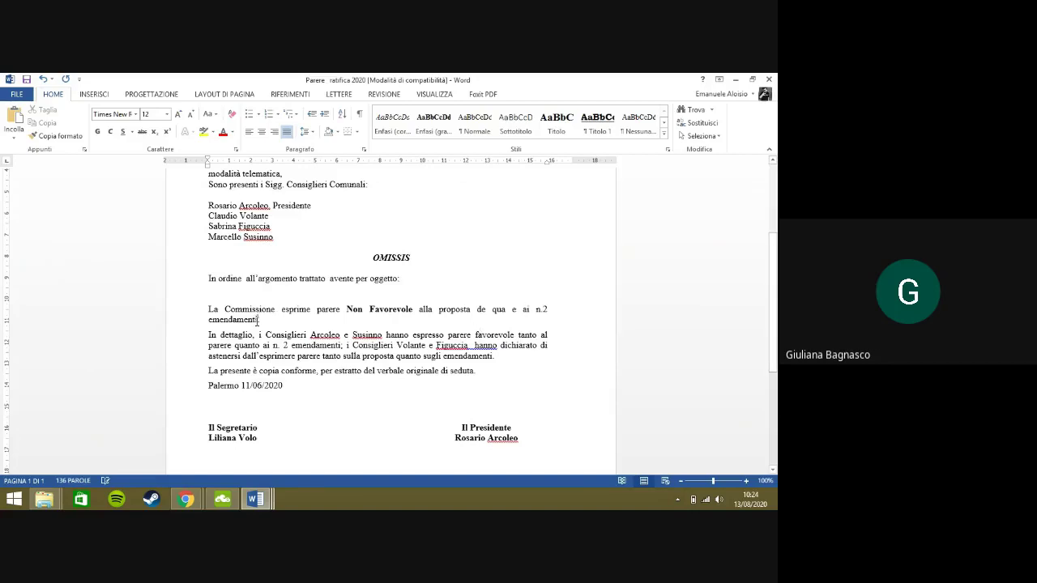
{"action": "key", "text": "BackSpace"}
{"action": "type", "text": "proposti."}
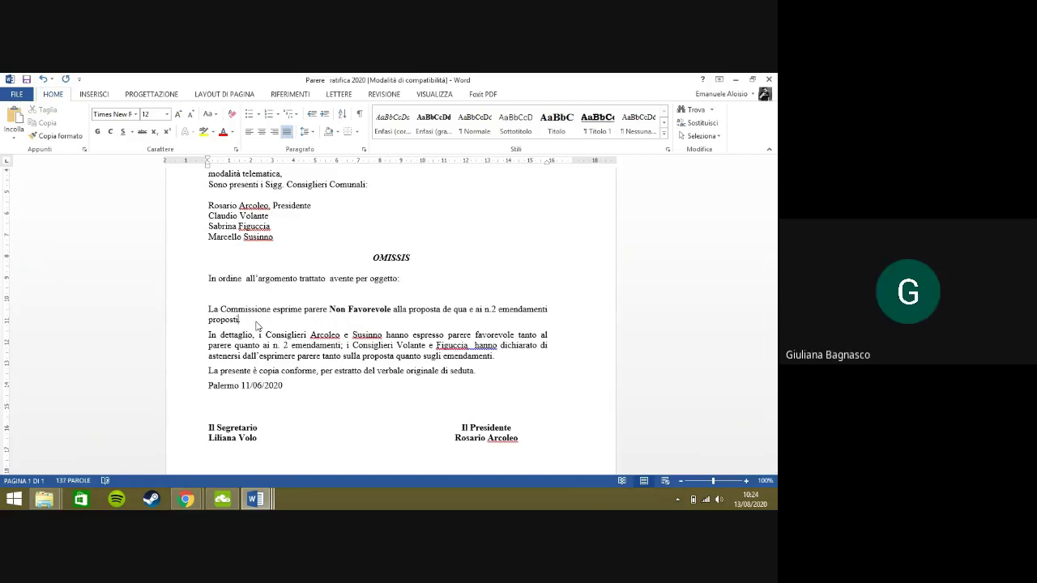
{"action": "key", "text": "BackSpace"}
{"action": "type", "text": "dal"}
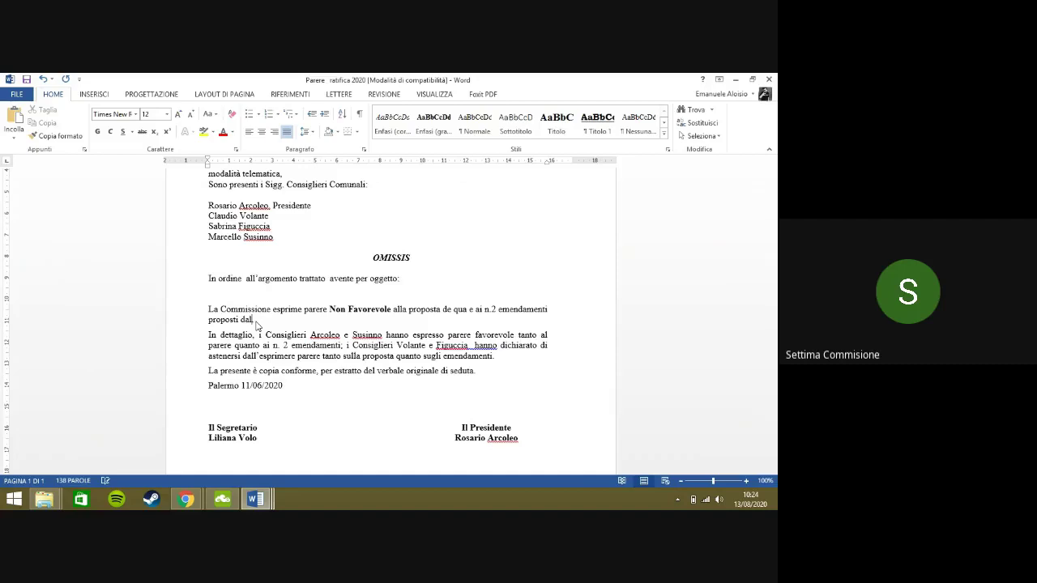
{"action": "type", "text": " consig"}
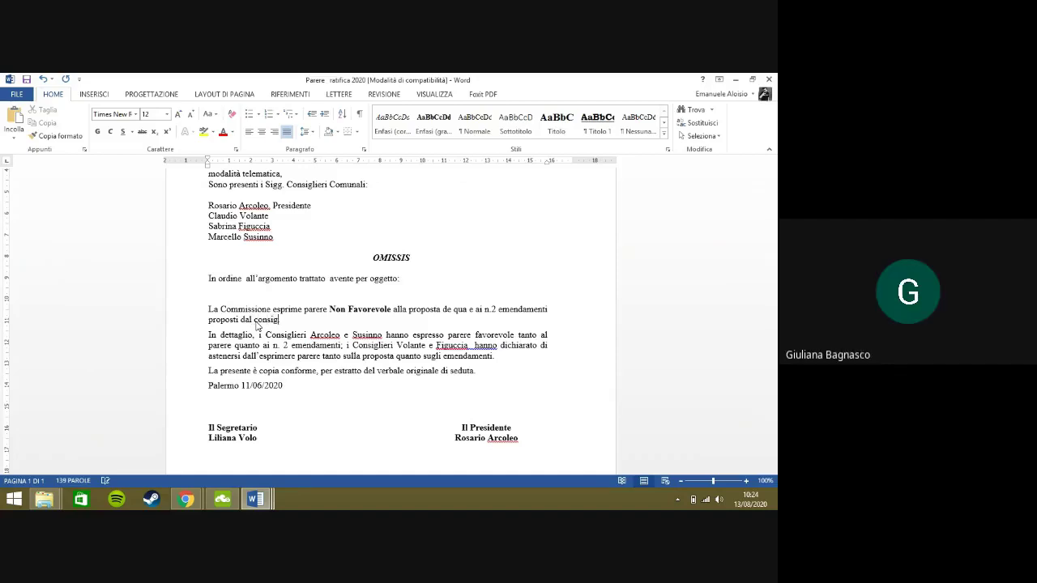
{"action": "type", "text": "liere Sus"}
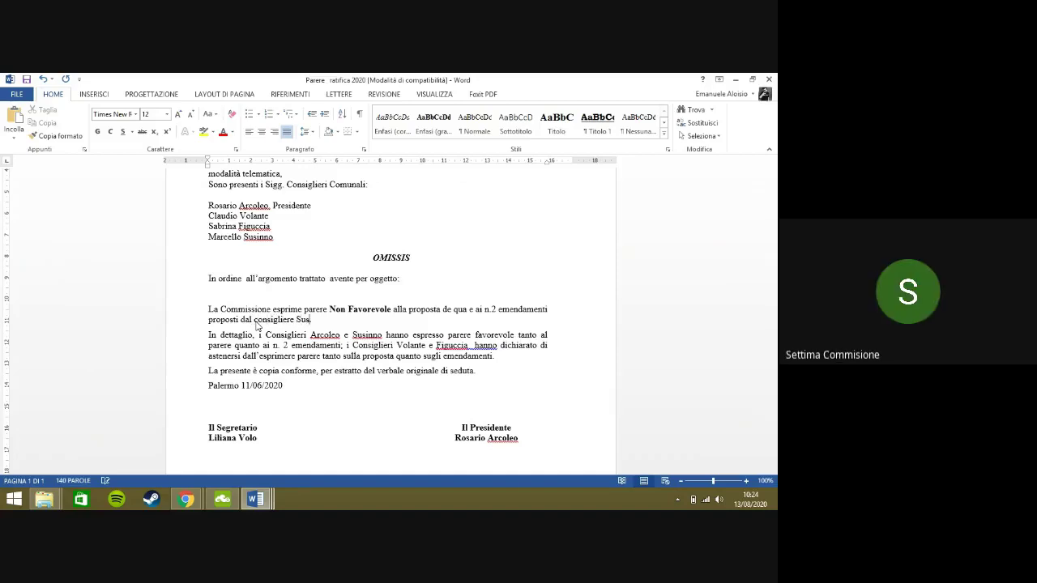
{"action": "type", "text": "inno"}
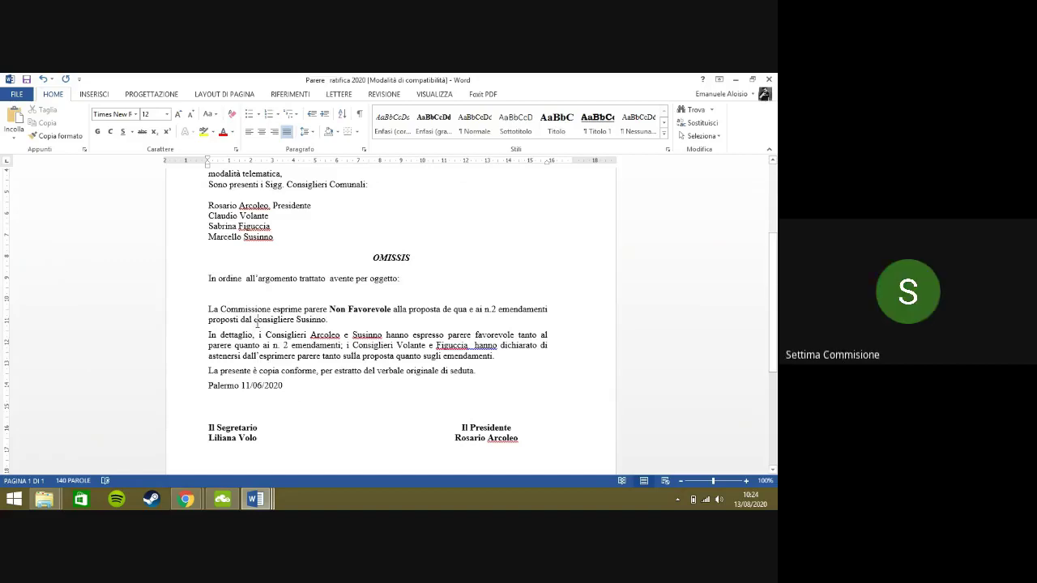
{"action": "left_click", "coordinate": [257, 321]}
{"action": "key", "text": "BackSpace"}
{"action": "type", "text": "C"}
{"action": "key", "text": "BackSpace"}
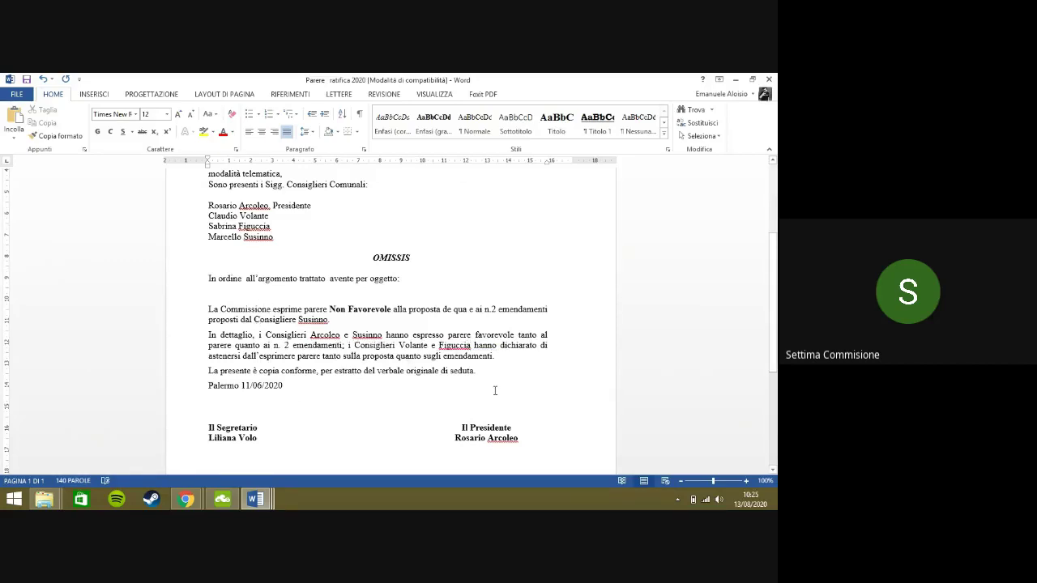
Change the Palermo date to 13/08/2020 and save the document
{"action": "left_click", "coordinate": [252, 387]}
{"action": "key", "text": "BackSpace"}
{"action": "type", "text": "3"}
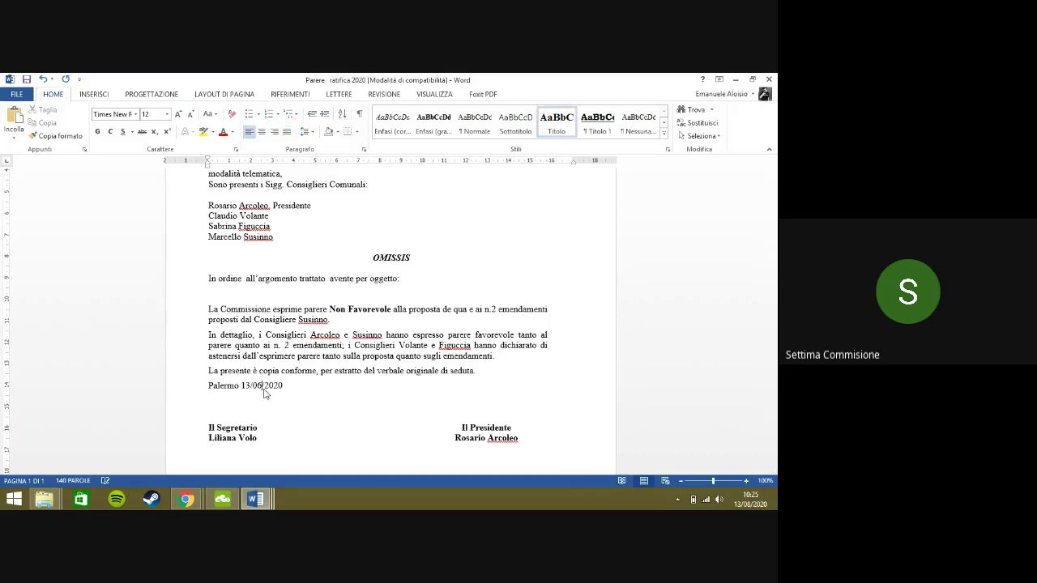
{"action": "key", "text": "BackSpace"}
{"action": "type", "text": "8"}
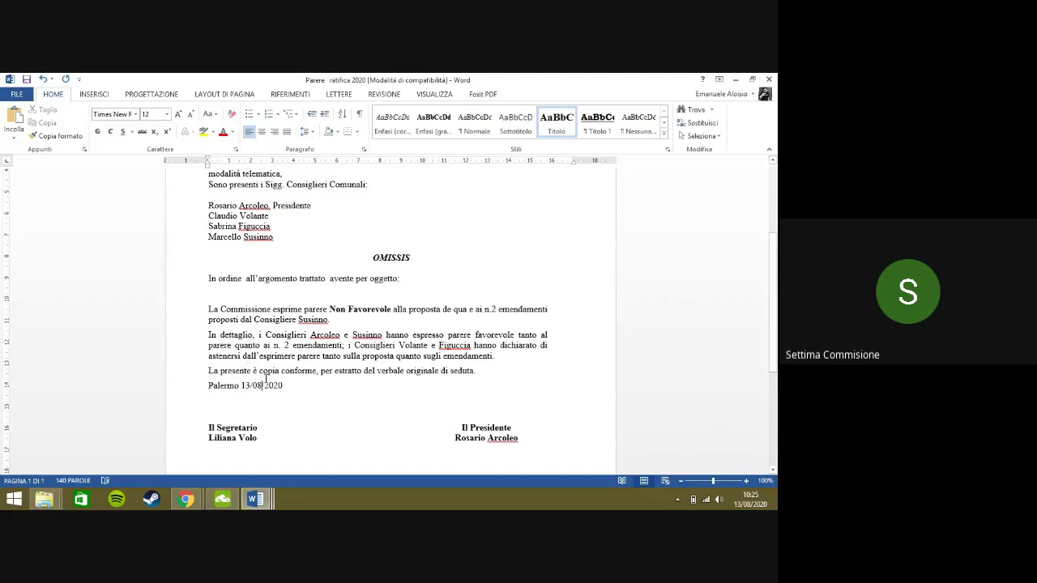
{"action": "left_click", "coordinate": [27, 81]}
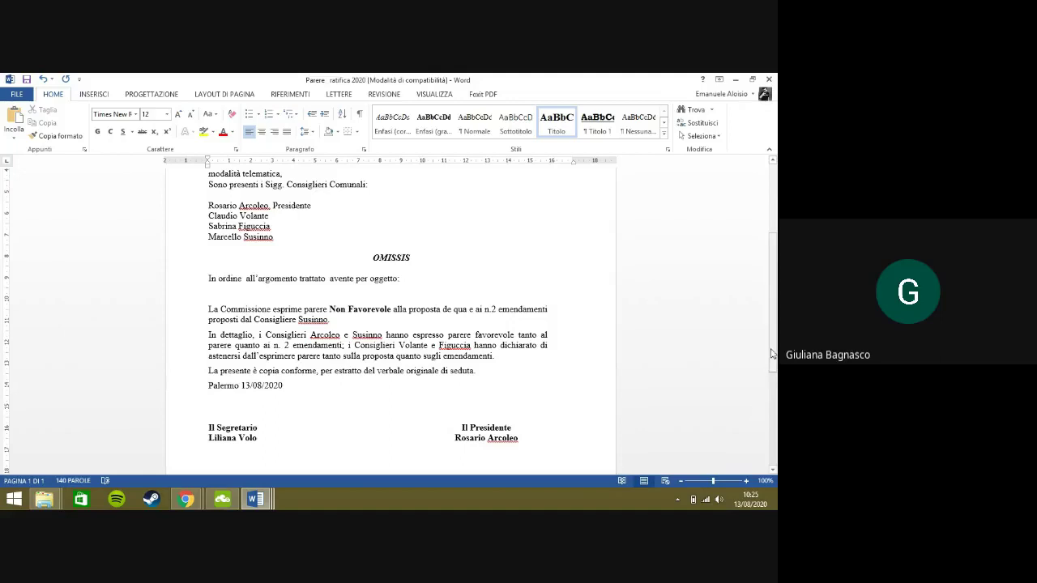
{"action": "scroll", "coordinate": [771, 346], "scroll_direction": "up", "scroll_amount": 3}
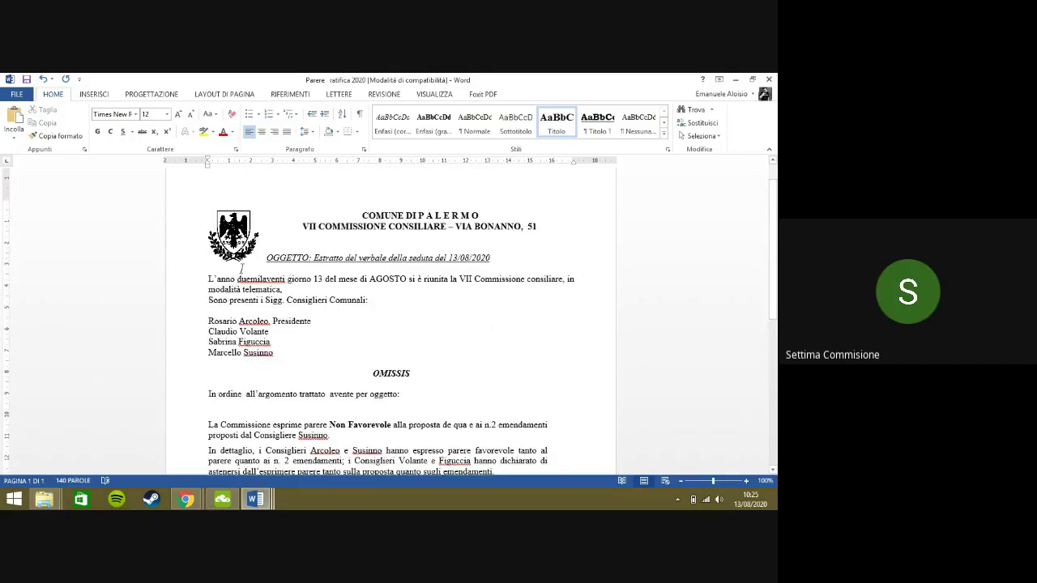
Minimize the Parere document and copy the 'APPROVAZIONE MODIFICHE…' TARI proposal text from the minutes
{"action": "left_click", "coordinate": [737, 81]}
{"action": "left_click", "coordinate": [736, 80]}
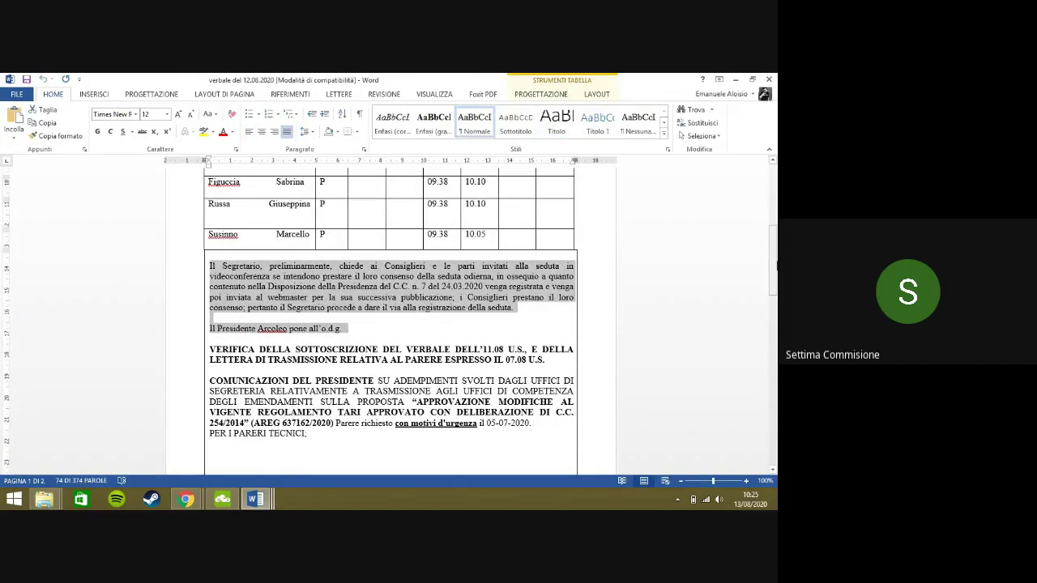
{"action": "left_click_drag", "start_coordinate": [773, 264], "coordinate": [774, 279]}
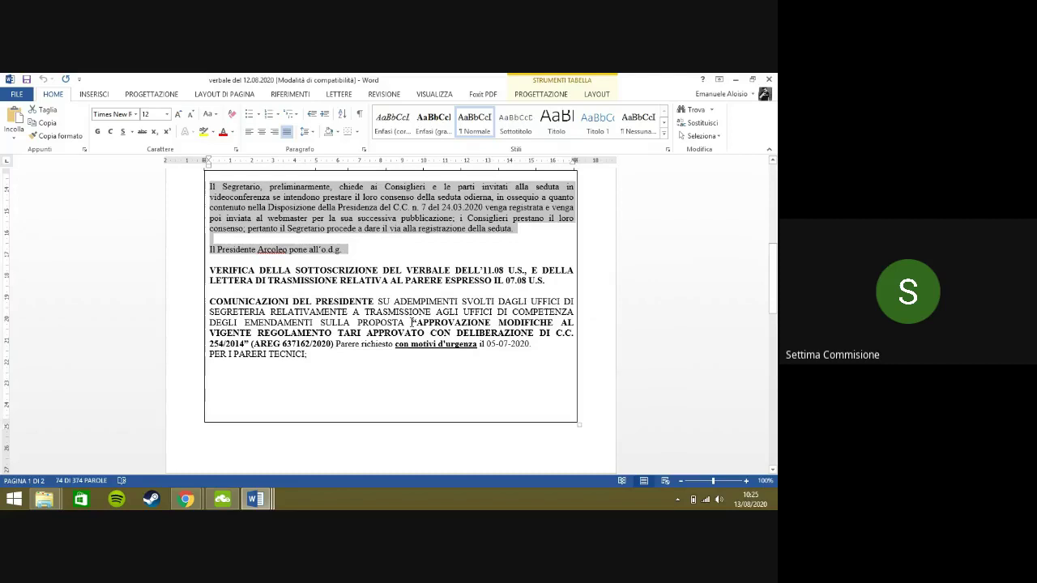
{"action": "left_click_drag", "start_coordinate": [413, 322], "coordinate": [532, 347]}
{"action": "key", "text": "ctrl+c"}
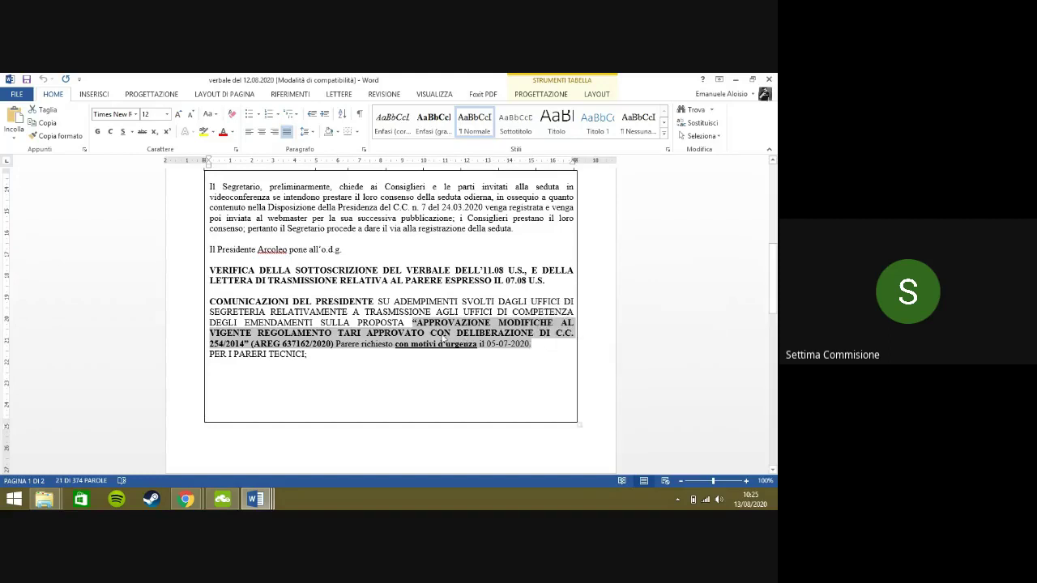
{"action": "right_click", "coordinate": [444, 341]}
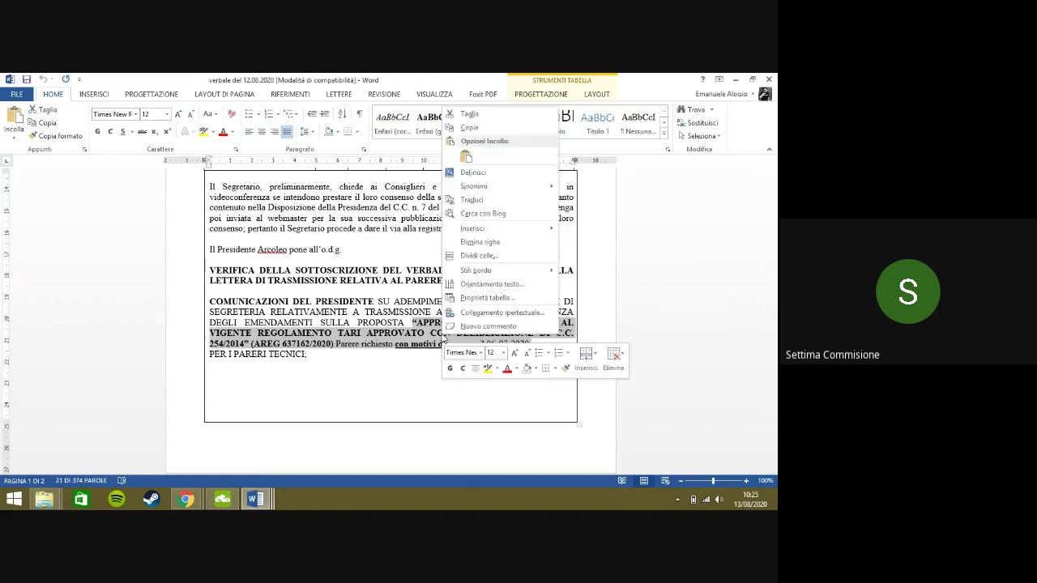
{"action": "left_click", "coordinate": [468, 130]}
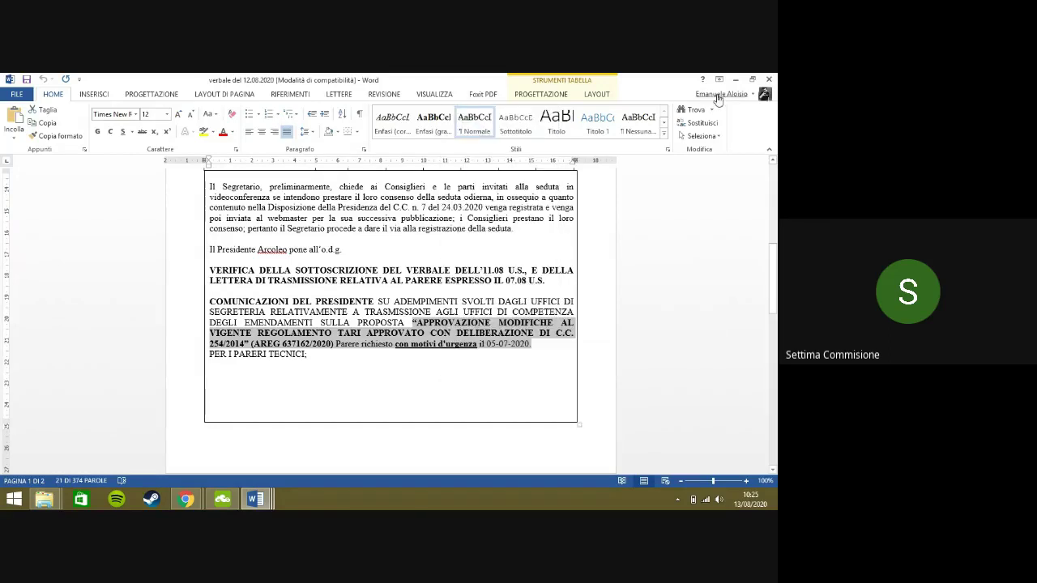
Return to Parere ratifica 2020 and paste the TARI proposal on a new line under 'oggetto:'
{"action": "left_click", "coordinate": [769, 80]}
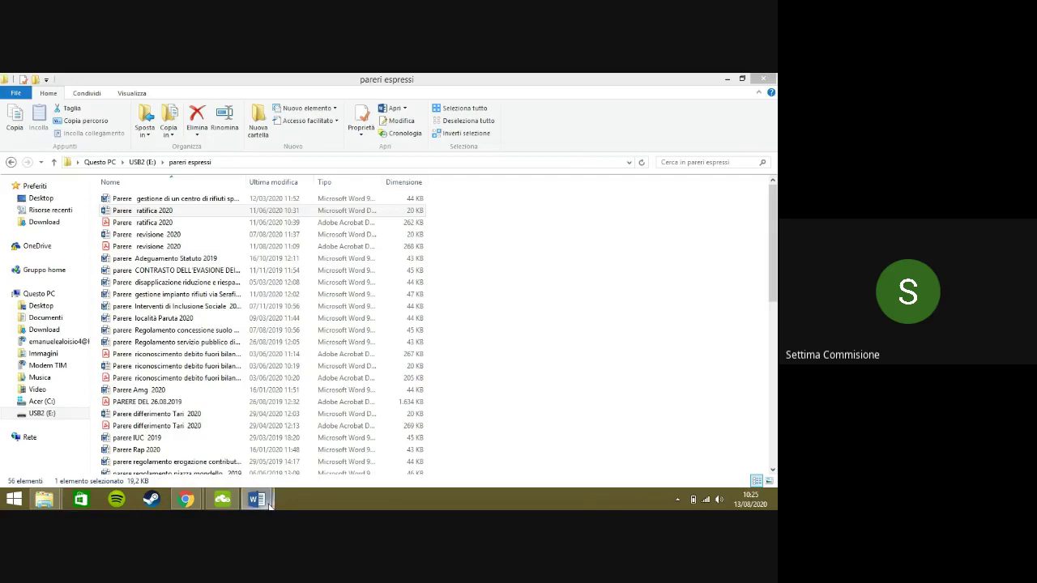
{"action": "mouse_move", "coordinate": [274, 504]}
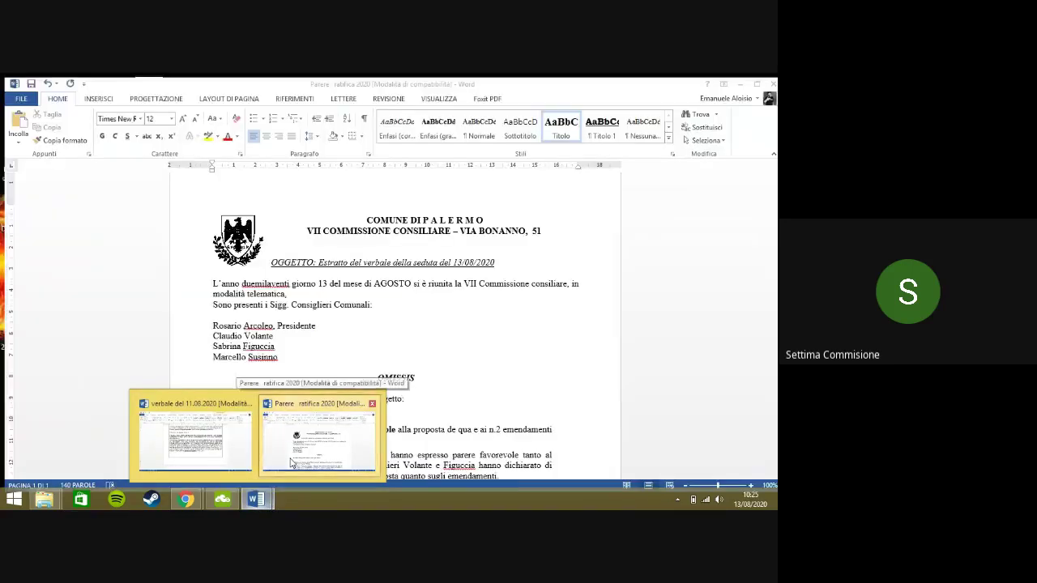
{"action": "left_click", "coordinate": [291, 463]}
{"action": "left_click", "coordinate": [411, 401]}
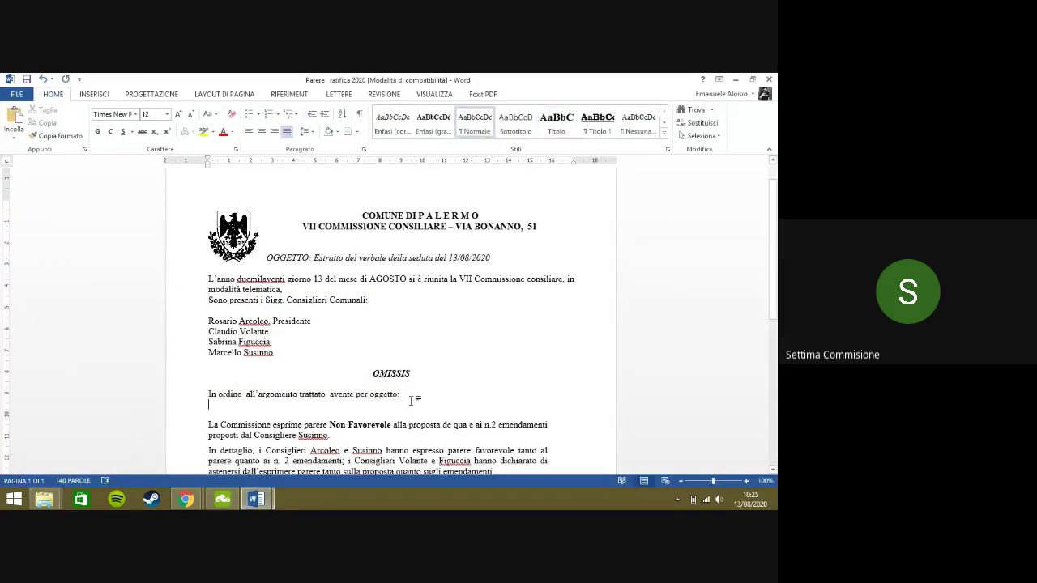
{"action": "key", "text": "Return"}
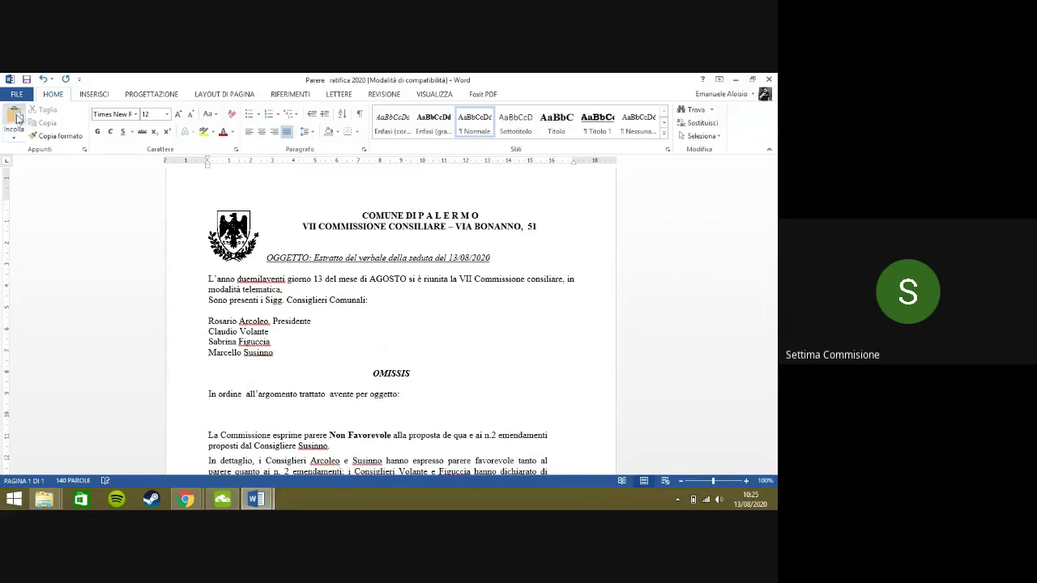
{"action": "left_click", "coordinate": [18, 118]}
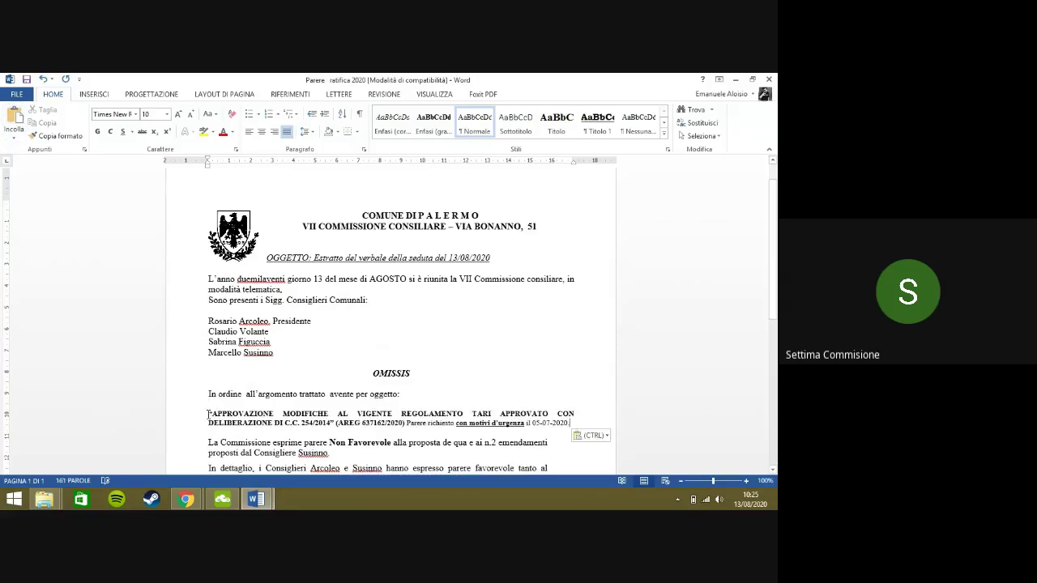
Set the pasted proposal title to size 12 and move 'Parere richiesto' onto its own line
{"action": "left_click_drag", "start_coordinate": [208, 413], "coordinate": [571, 431]}
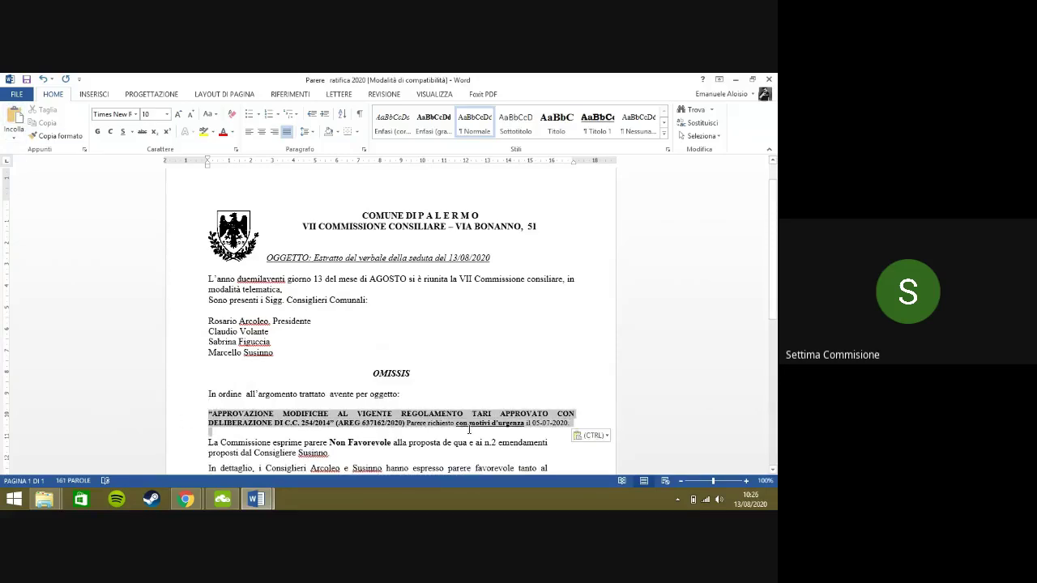
{"action": "left_click", "coordinate": [167, 115]}
{"action": "left_click", "coordinate": [158, 172]}
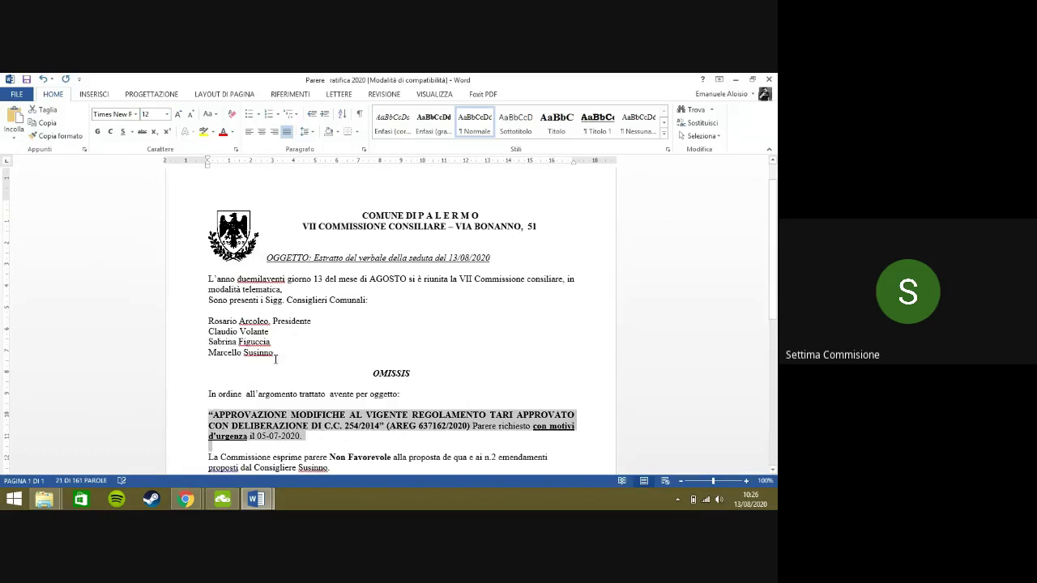
{"action": "left_click", "coordinate": [375, 438]}
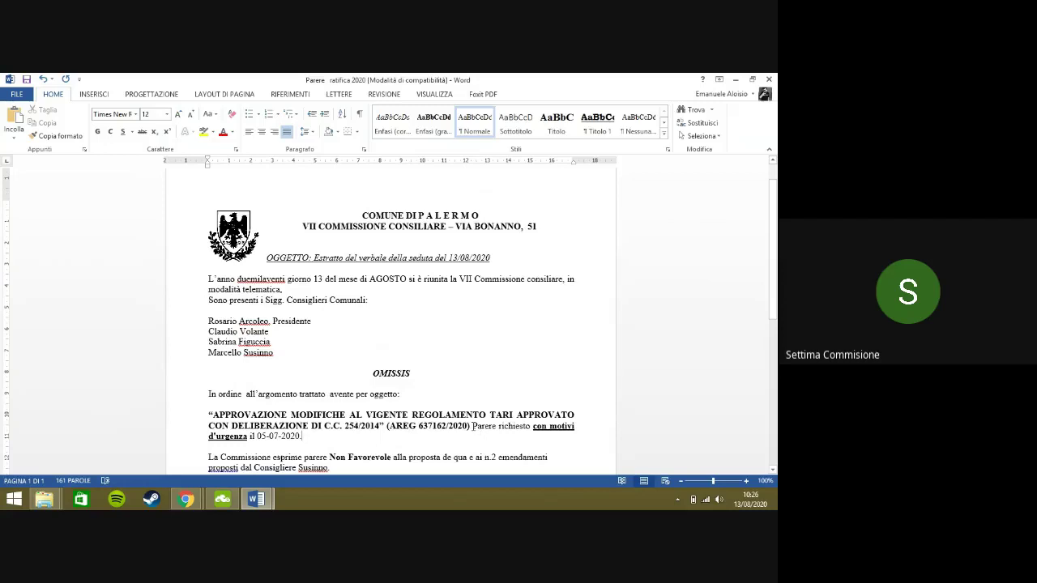
{"action": "left_click", "coordinate": [473, 427]}
{"action": "key", "text": "Return"}
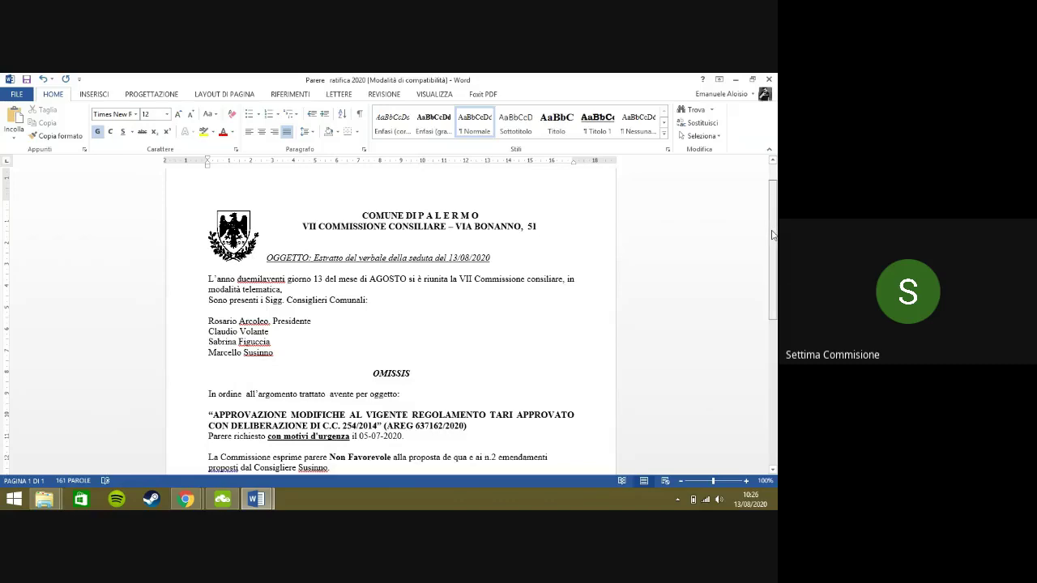
{"action": "scroll", "coordinate": [772, 234], "scroll_direction": "down", "scroll_amount": 3}
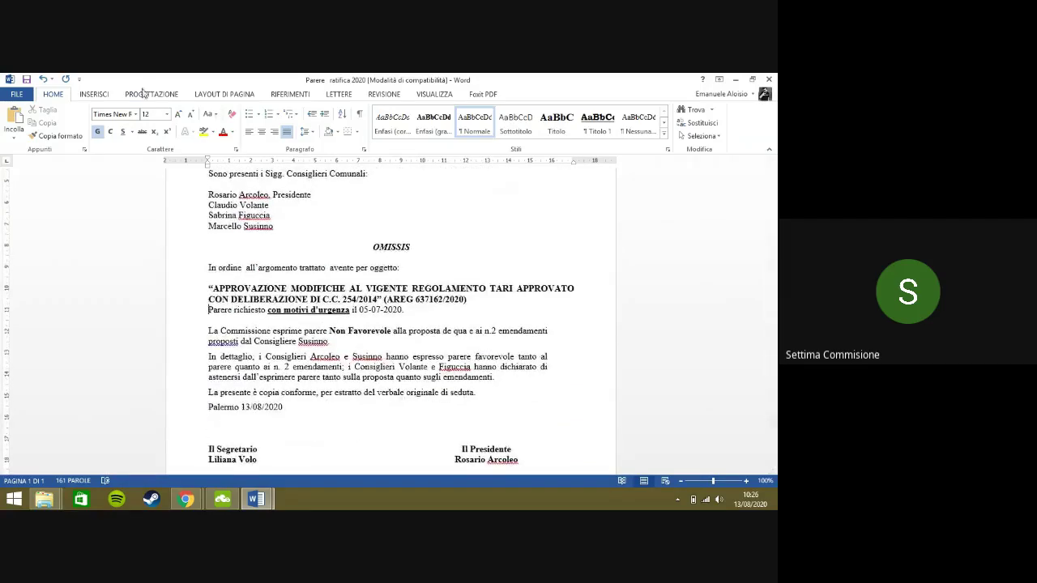
Start a Save As in pareri espressi, renaming the file to 'Parere TARI 2020'
{"action": "left_click", "coordinate": [20, 95]}
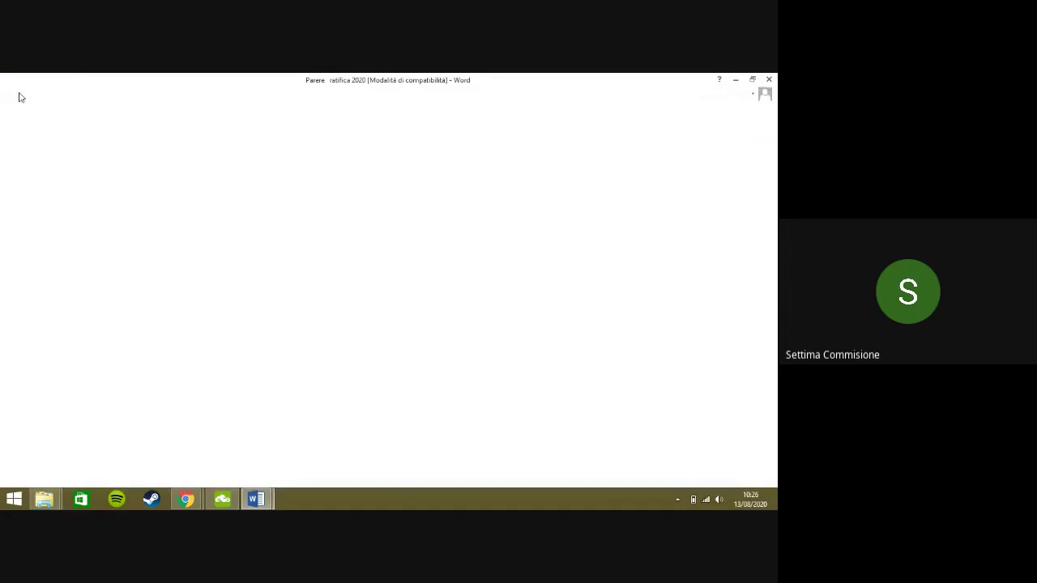
{"action": "left_click", "coordinate": [28, 210]}
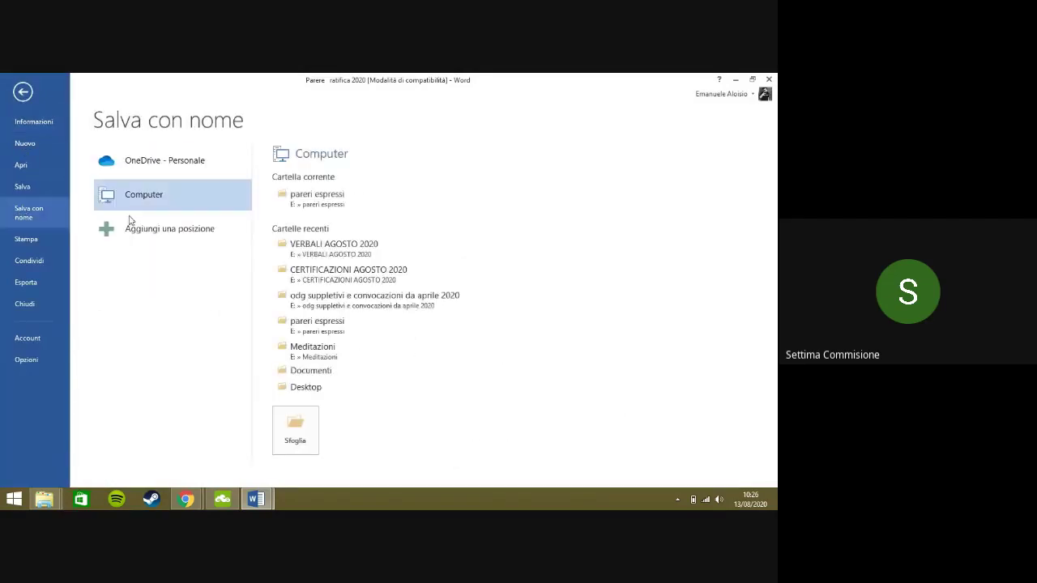
{"action": "left_click", "coordinate": [311, 196]}
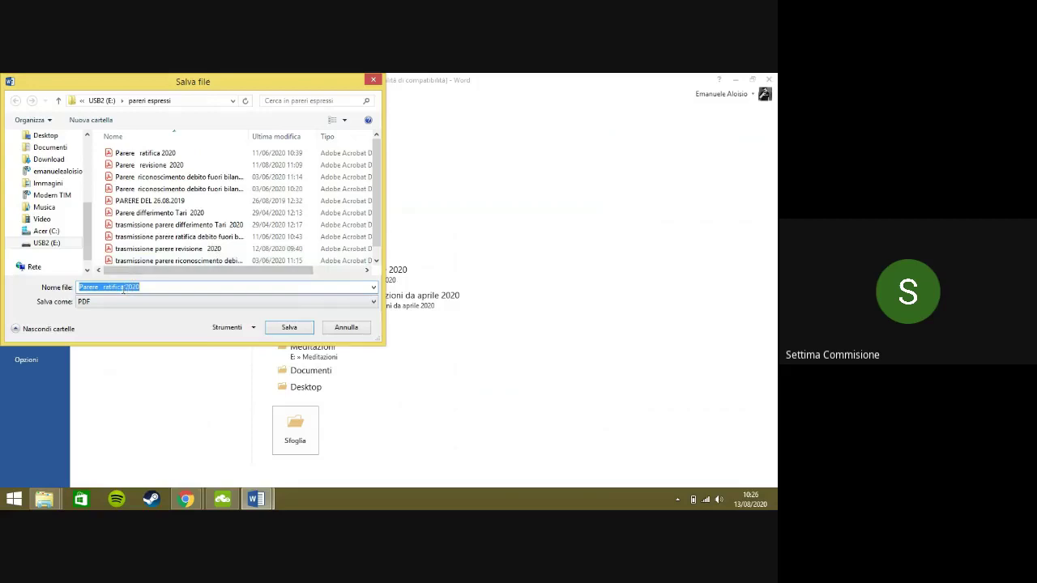
{"action": "left_click", "coordinate": [127, 288]}
{"action": "key", "text": "BackSpace"}
{"action": "key", "text": "BackSpace"}
{"action": "key", "text": "BackSpace"}
{"action": "key", "text": "BackSpace"}
{"action": "key", "text": "BackSpace"}
{"action": "key", "text": "BackSpace"}
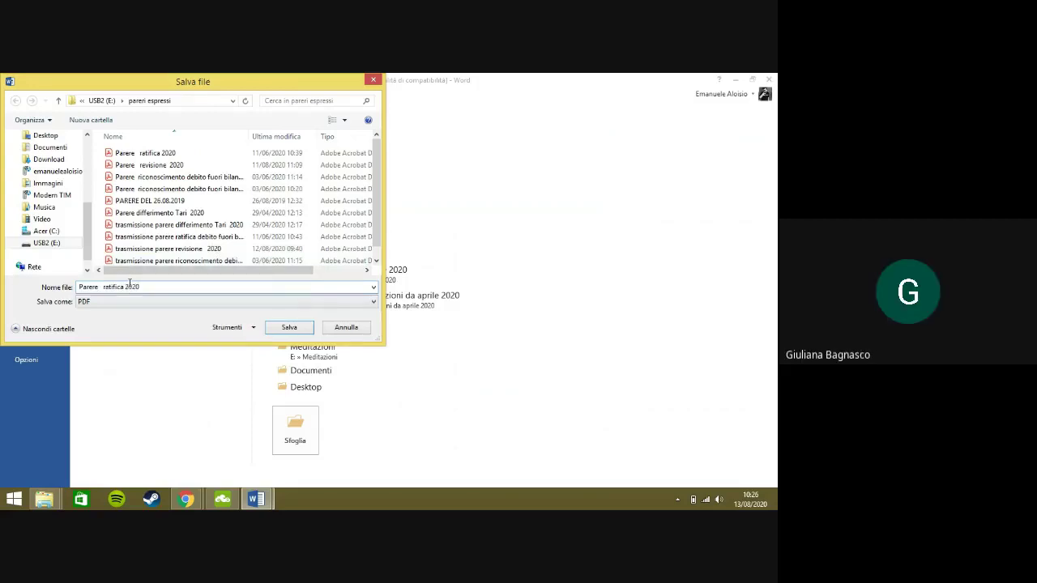
{"action": "key", "text": "BackSpace"}
{"action": "key", "text": "BackSpace"}
{"action": "key", "text": "BackSpace"}
{"action": "type", "text": "ta"}
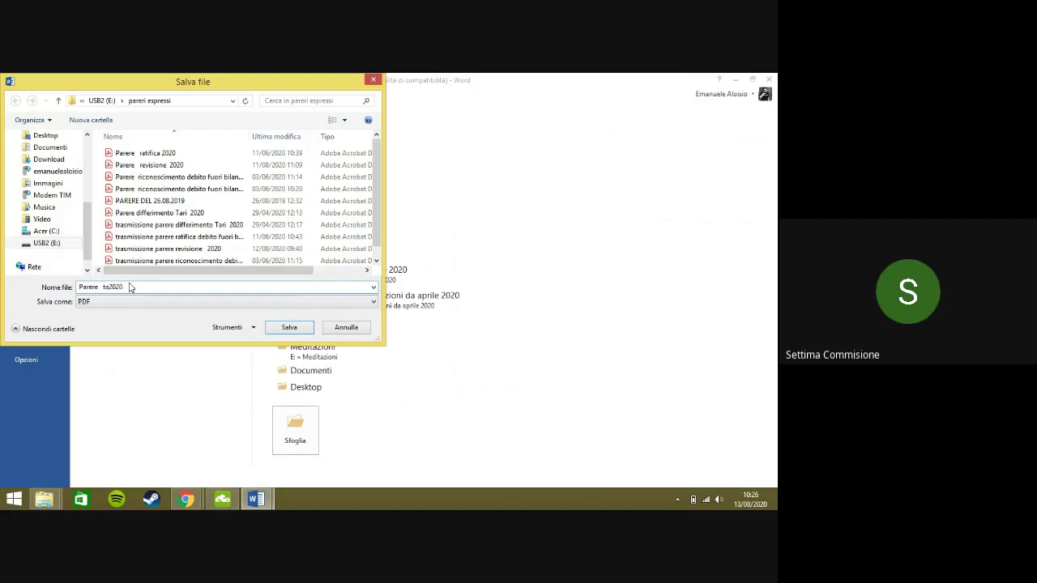
{"action": "key", "text": "BackSpace"}
{"action": "key", "text": "BackSpace"}
{"action": "type", "text": "TARI"}
{"action": "left_click", "coordinate": [104, 288]}
{"action": "key", "text": "BackSpace"}
Save the extract as a Word template (Modello di Word)
{"action": "left_click", "coordinate": [372, 302]}
{"action": "left_click", "coordinate": [287, 340]}
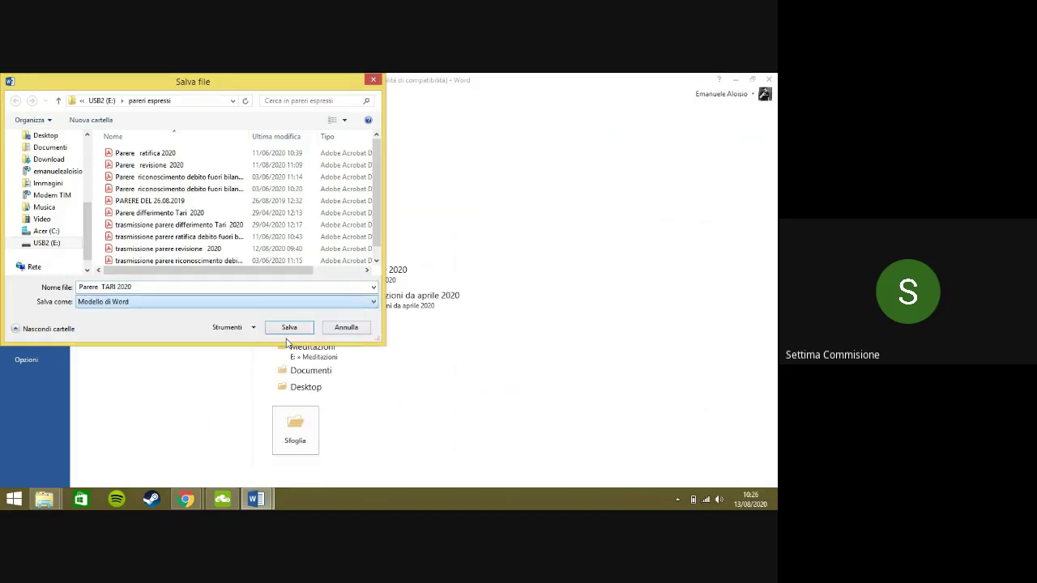
{"action": "left_click", "coordinate": [285, 328]}
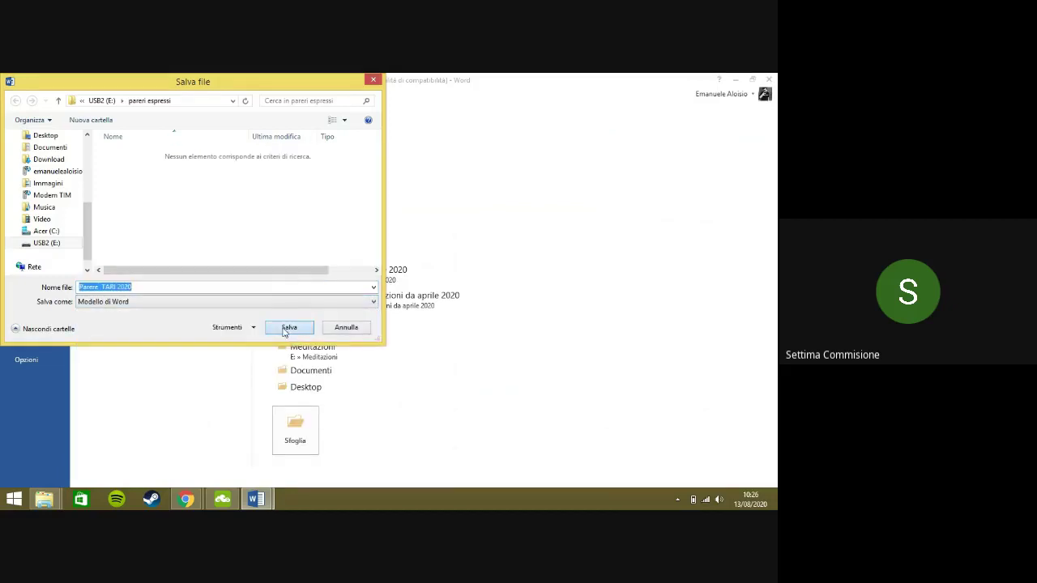
{"action": "left_click", "coordinate": [286, 329]}
Save it again as a PDF in pareri espressi, then close the document
{"action": "left_click", "coordinate": [332, 202]}
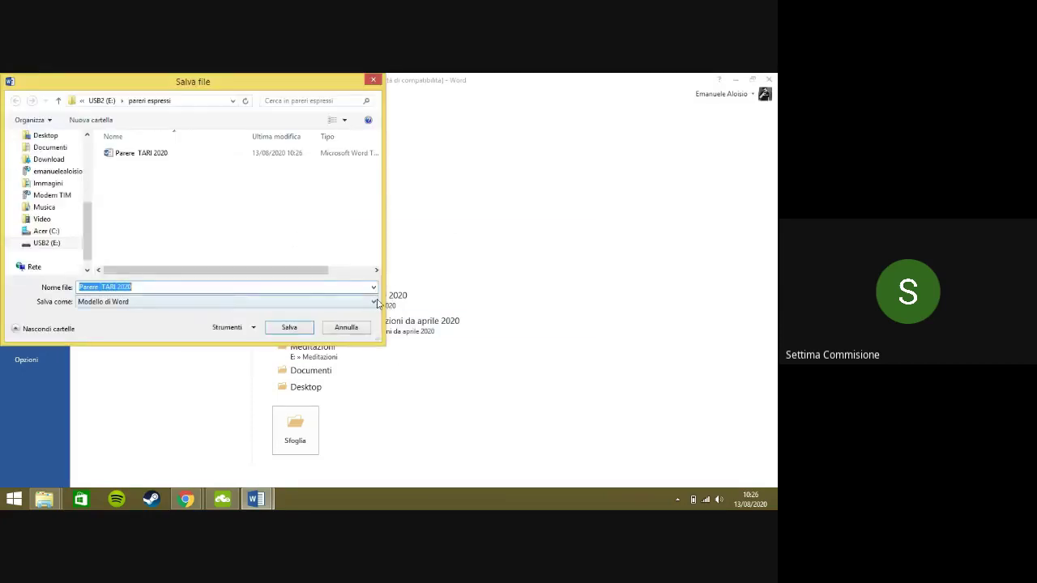
{"action": "left_click", "coordinate": [373, 302]}
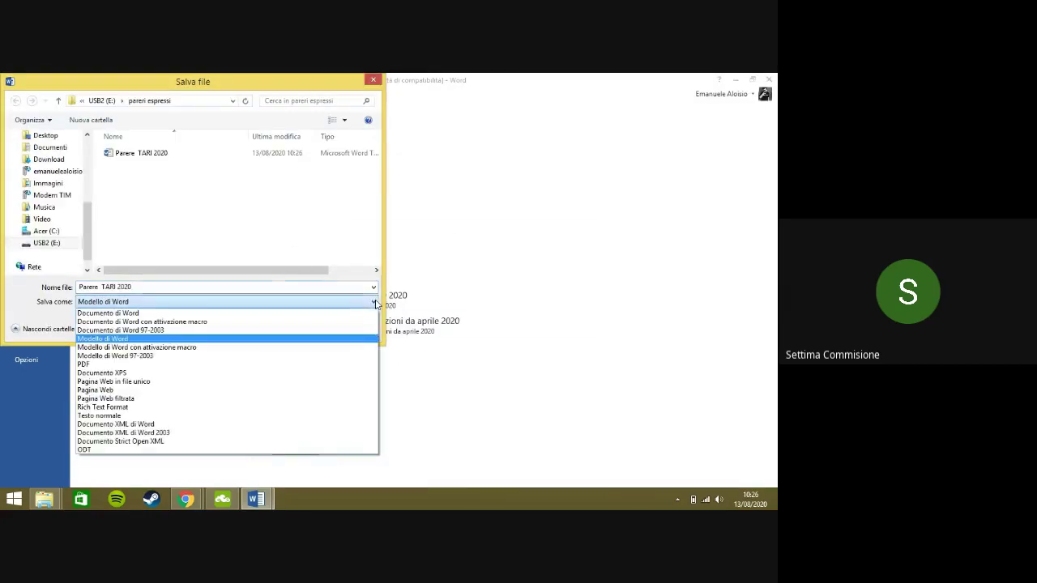
{"action": "left_click", "coordinate": [365, 364]}
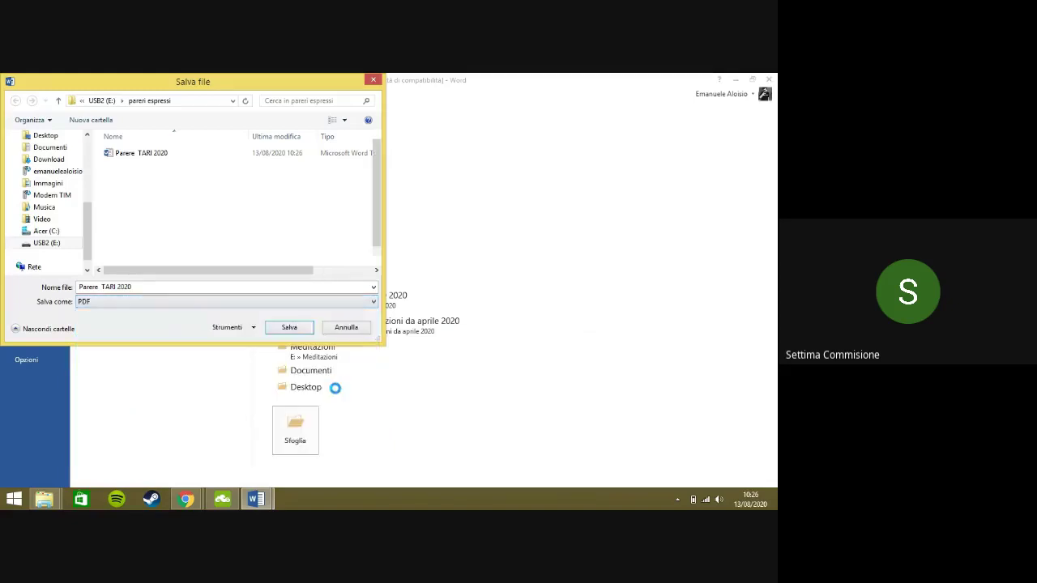
{"action": "left_click", "coordinate": [292, 327]}
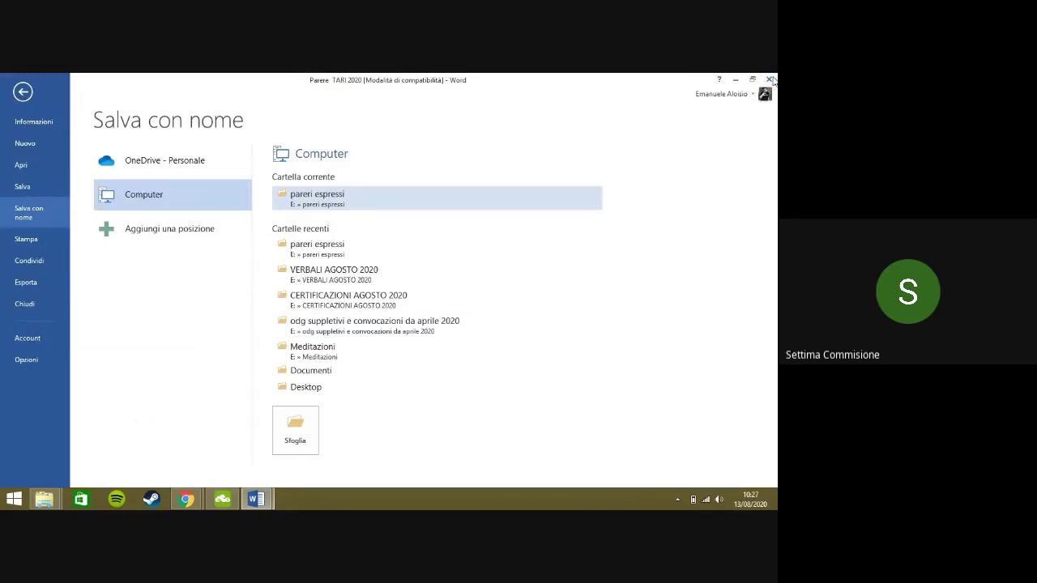
{"action": "left_click", "coordinate": [773, 80]}
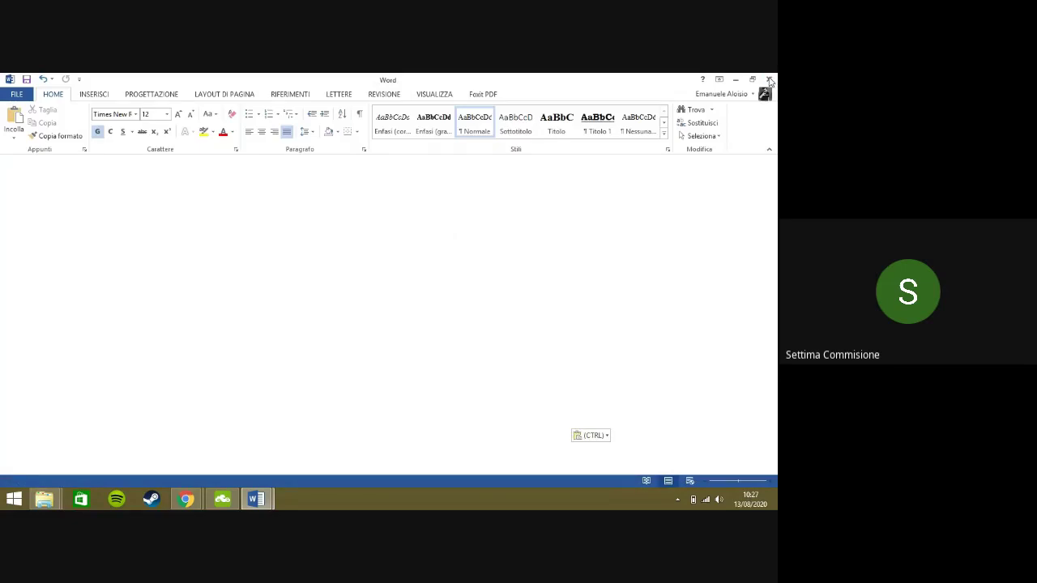
Close the empty Word window, search pareri espressi for 'tra', and open trasmissione parere revisione 2020
{"action": "left_click", "coordinate": [771, 81]}
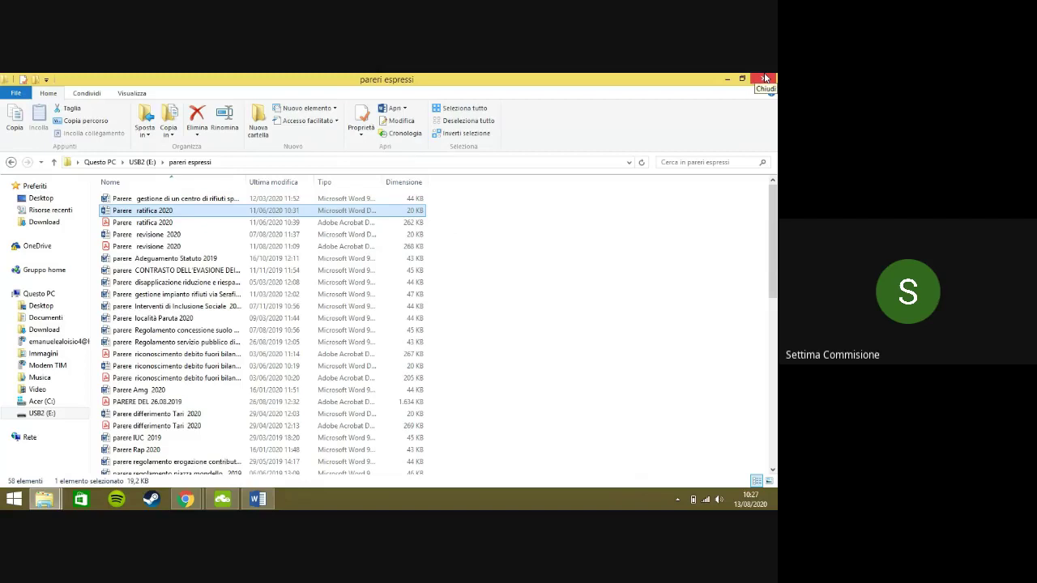
{"action": "left_click", "coordinate": [683, 162]}
{"action": "type", "text": "tra"}
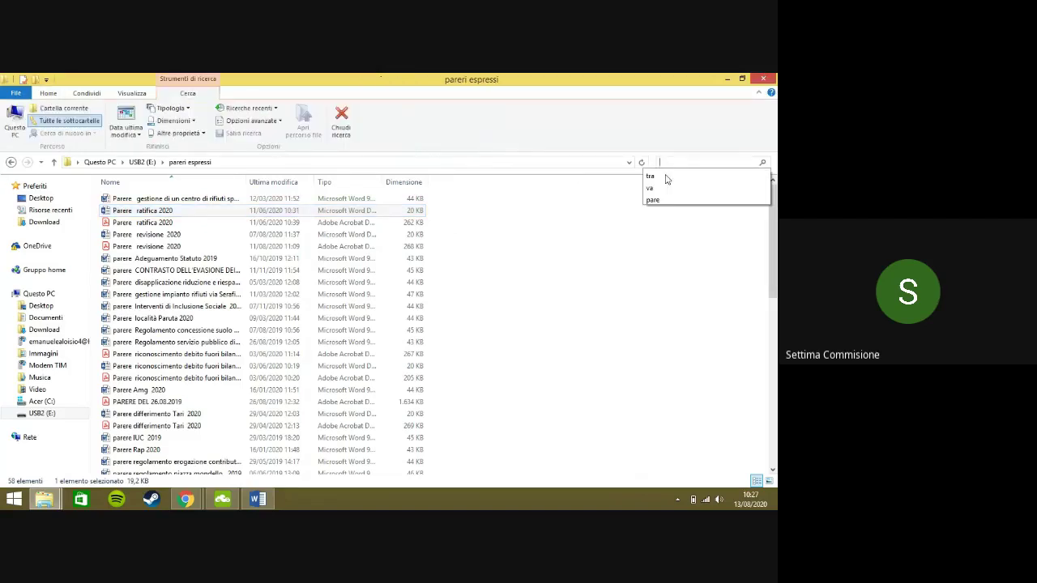
{"action": "left_click", "coordinate": [658, 177]}
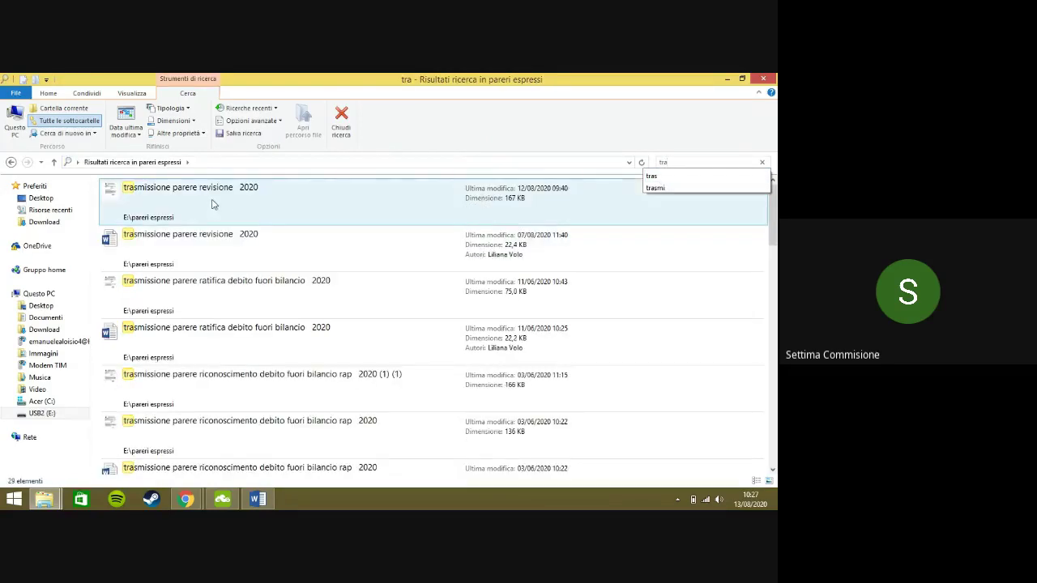
{"action": "left_click", "coordinate": [188, 241]}
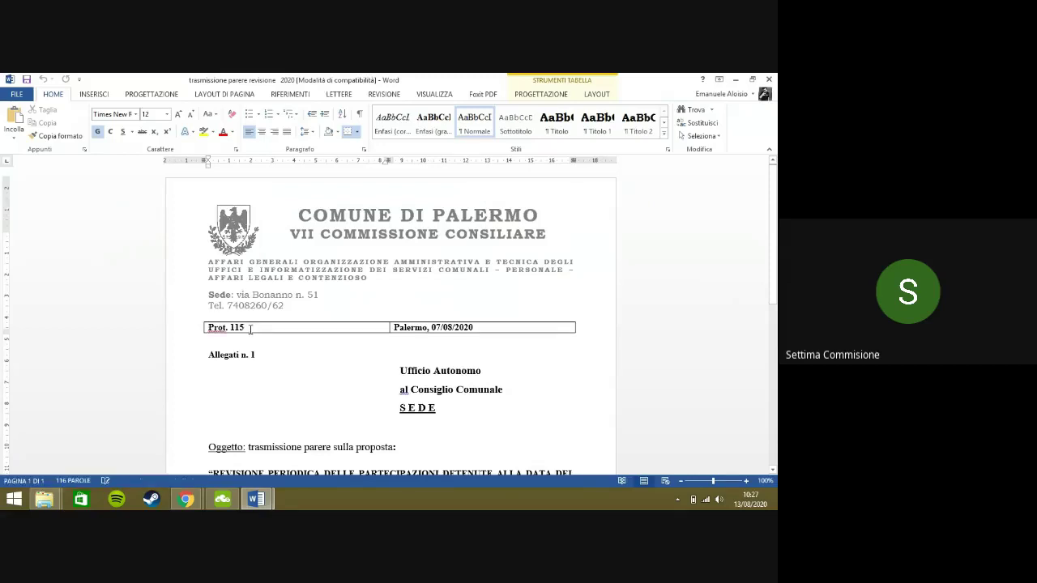
Change the letter's protocol number to 117 and the date's day to 13
{"action": "left_click", "coordinate": [254, 326]}
{"action": "key", "text": "BackSpace"}
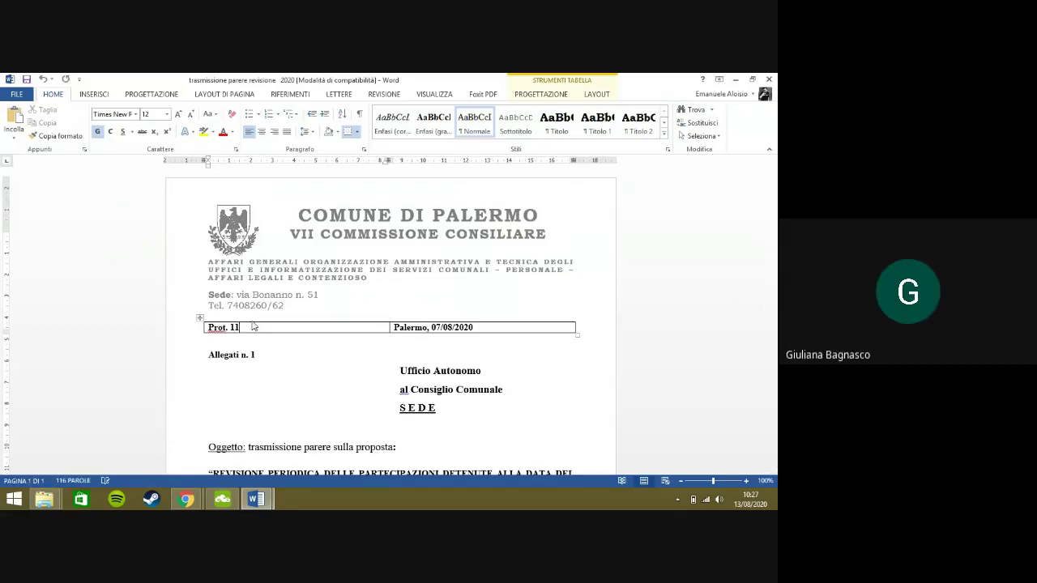
{"action": "type", "text": "7"}
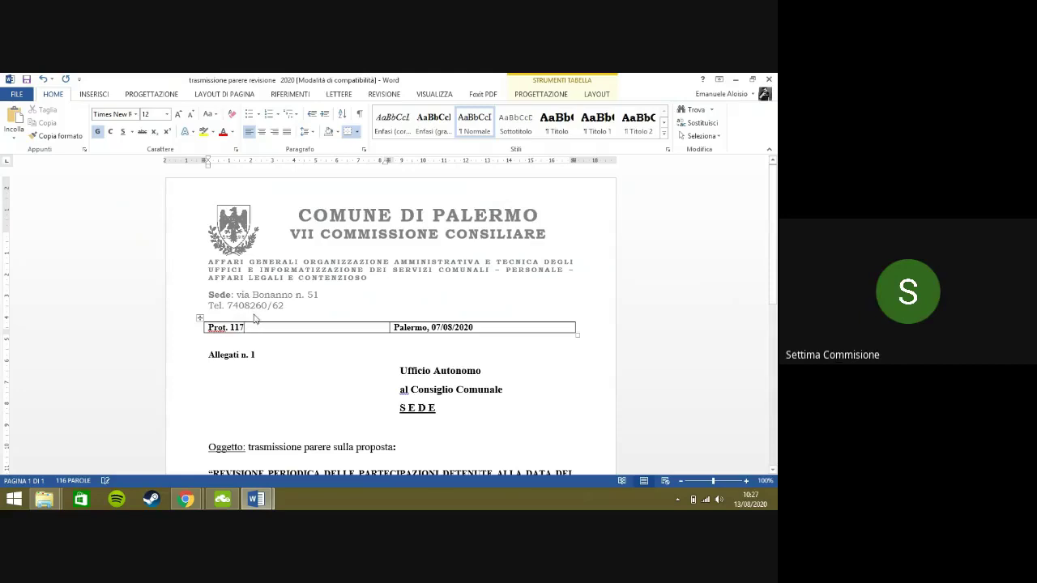
{"action": "double_click", "coordinate": [438, 328]}
{"action": "type", "text": "13"}
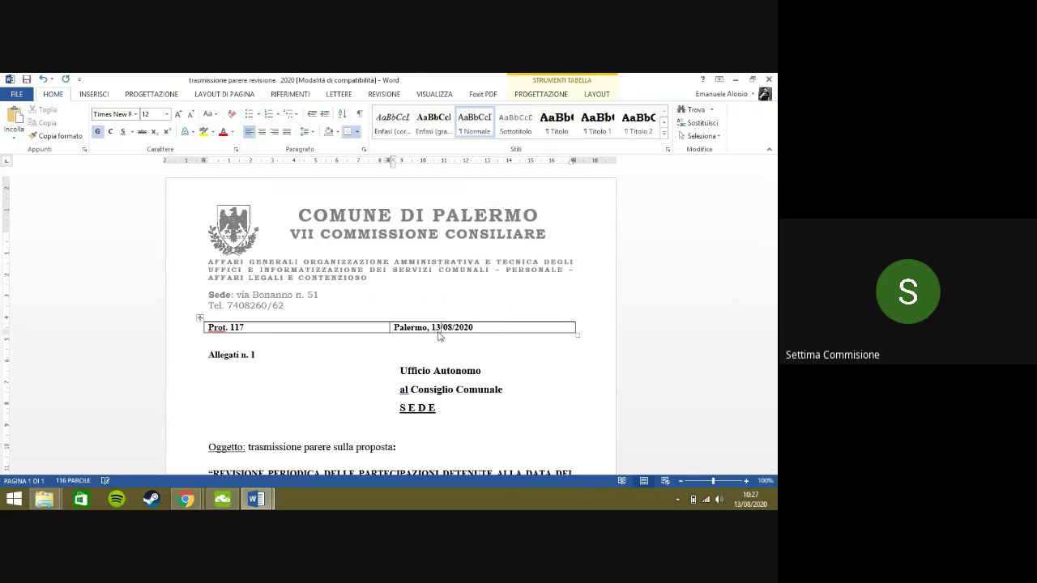
Replace the REVISIONE PERIODICA proposal paragraph with the pasted TARI proposal text
{"action": "scroll", "coordinate": [773, 284], "scroll_direction": "down", "scroll_amount": 5}
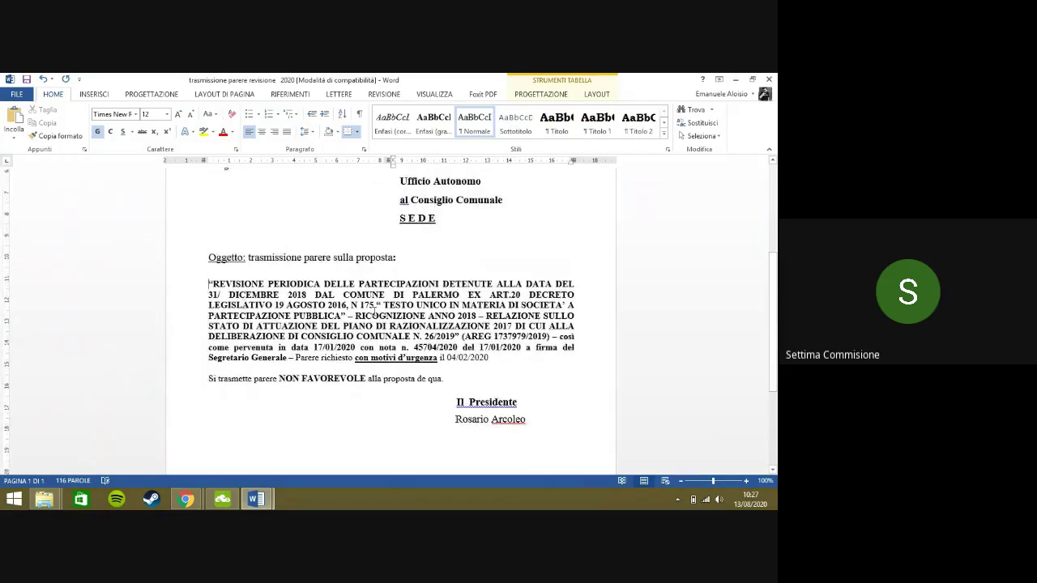
{"action": "left_click_drag", "start_coordinate": [209, 279], "coordinate": [489, 365]}
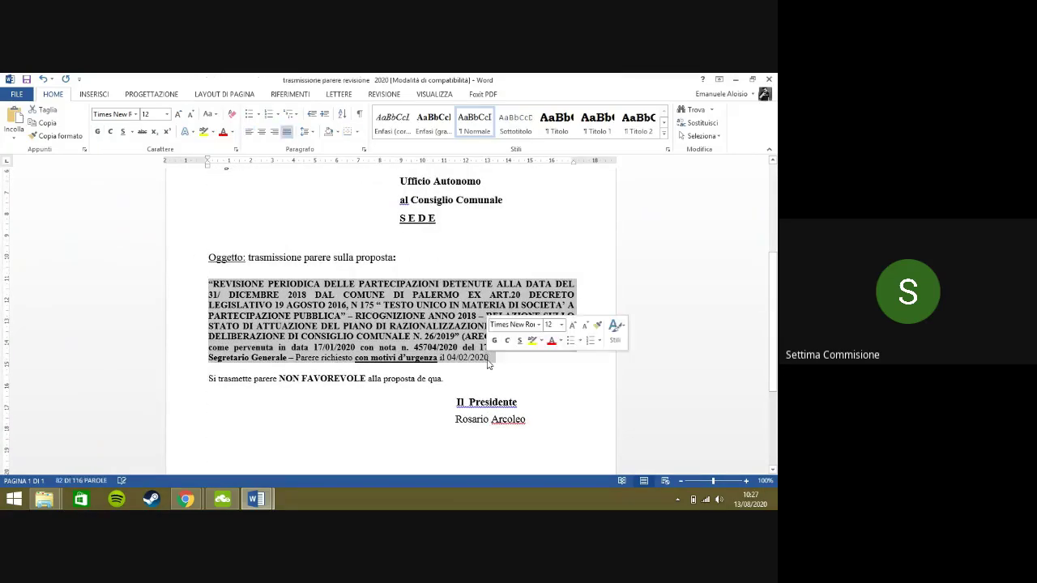
{"action": "key", "text": "ctrl+x"}
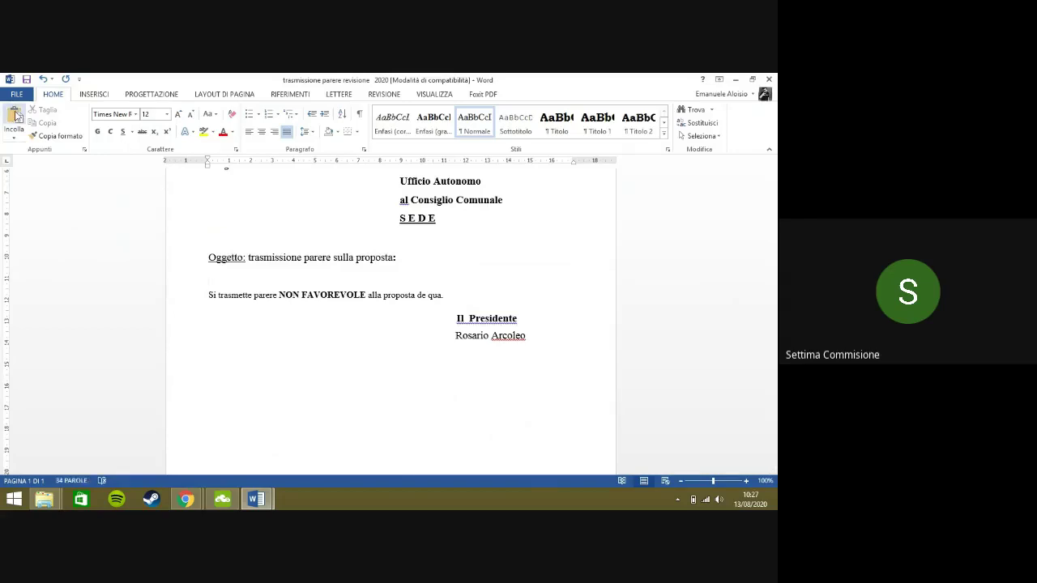
{"action": "left_click", "coordinate": [16, 116]}
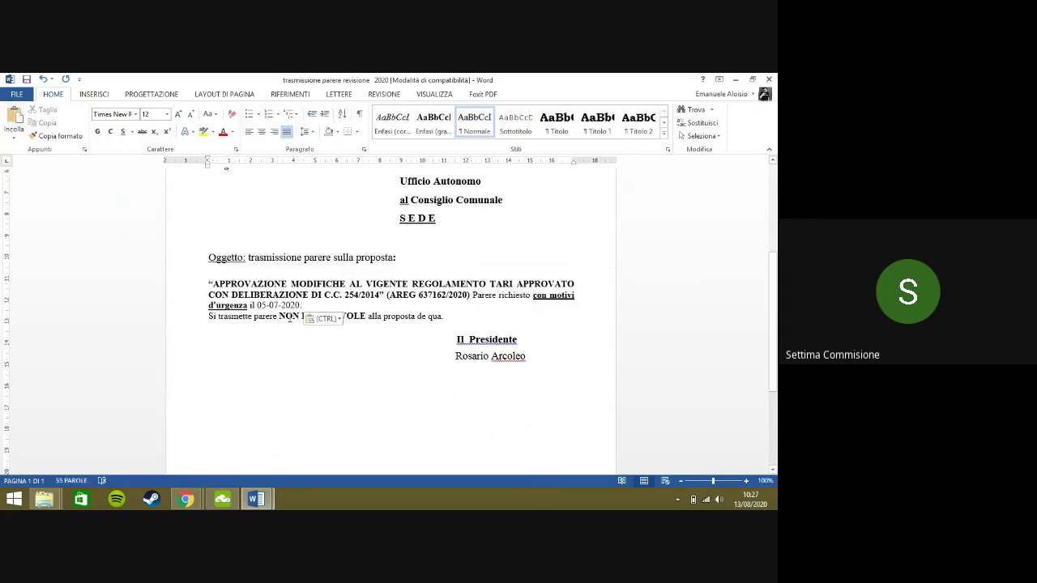
{"action": "key", "text": "Return"}
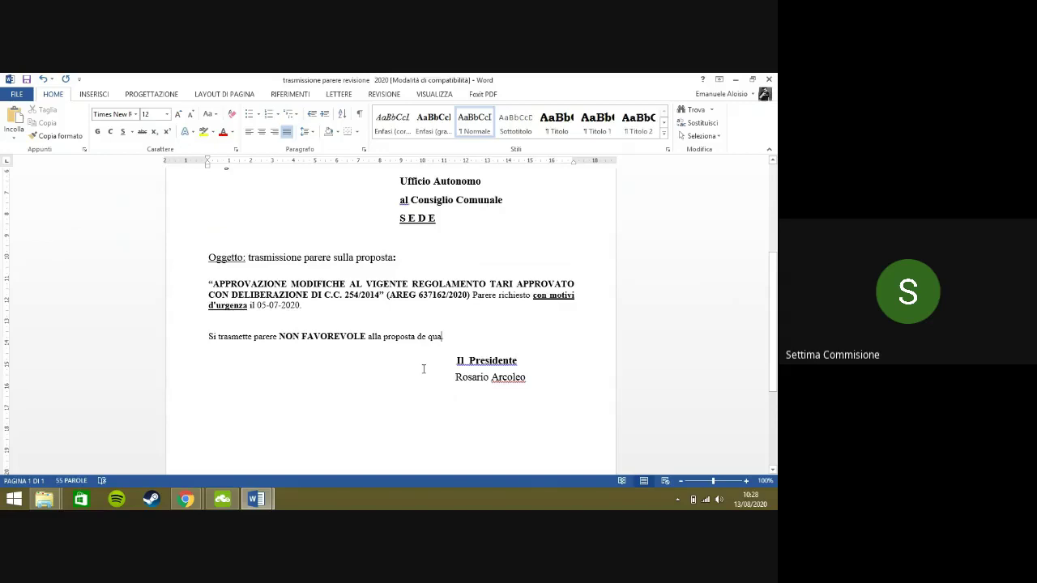
Fix the 'Il Presidente' line: remove the extra space, add a blank line, and indent it
{"action": "left_click", "coordinate": [468, 366]}
{"action": "key", "text": "BackSpace"}
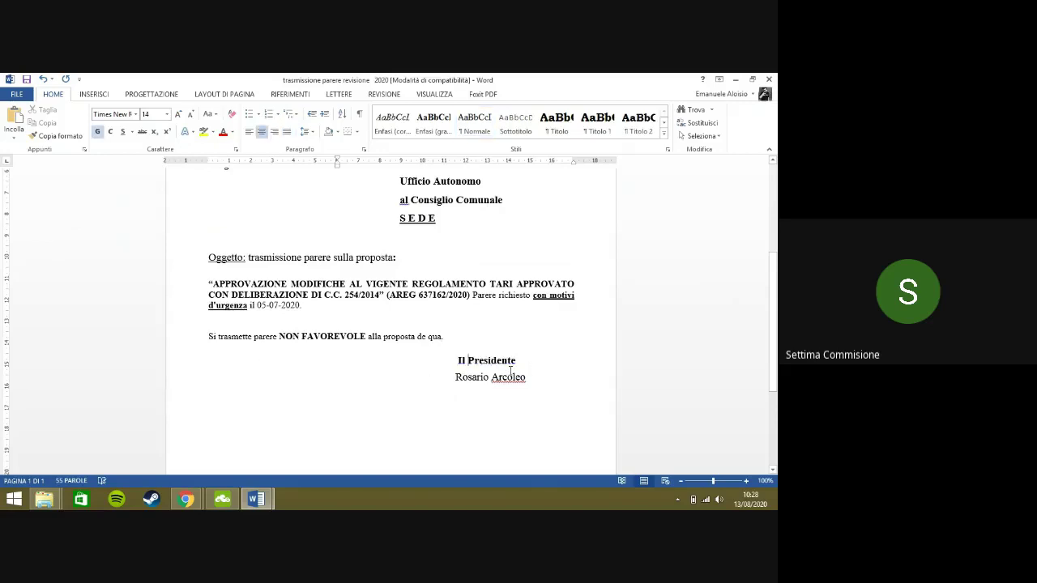
{"action": "left_click", "coordinate": [458, 360]}
{"action": "key", "text": "Return"}
{"action": "key", "text": "Tab"}
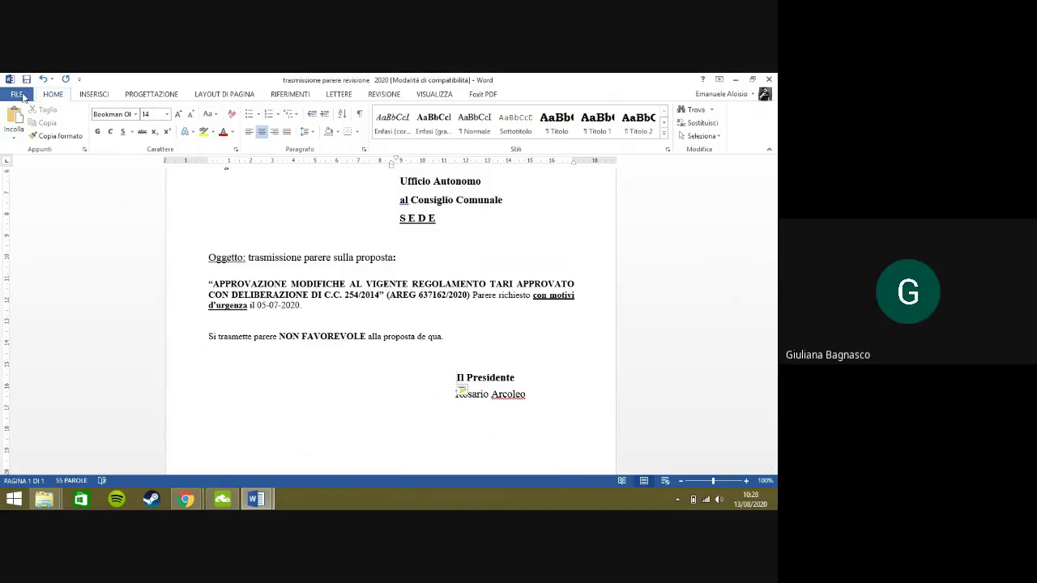
Save As in pareri espressi, replacing 'revisione' with 'TARI' to make 'trasmissione parere TARI 2020'
{"action": "left_click", "coordinate": [18, 95]}
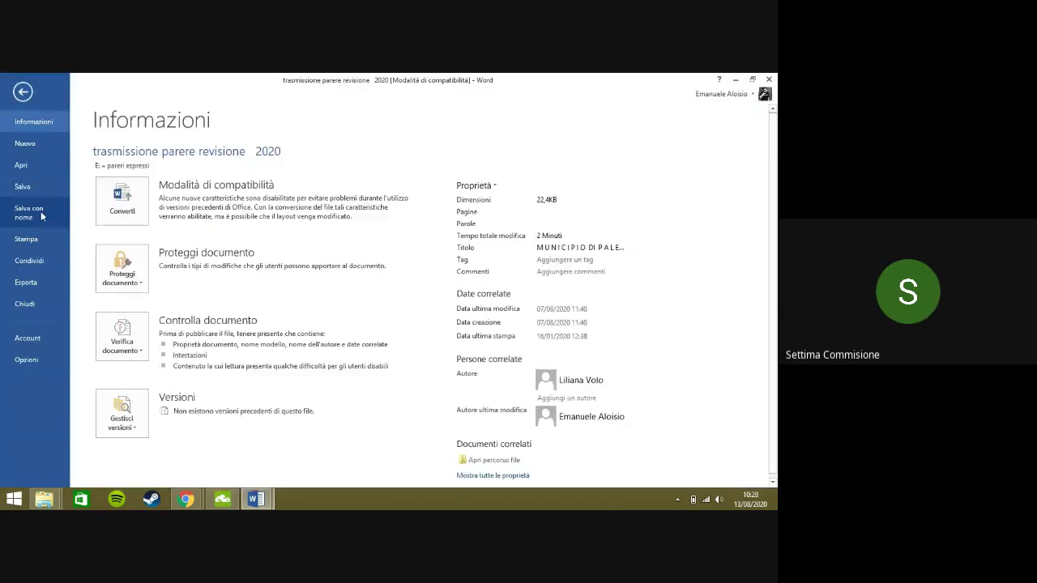
{"action": "left_click", "coordinate": [39, 212]}
{"action": "left_click", "coordinate": [324, 200]}
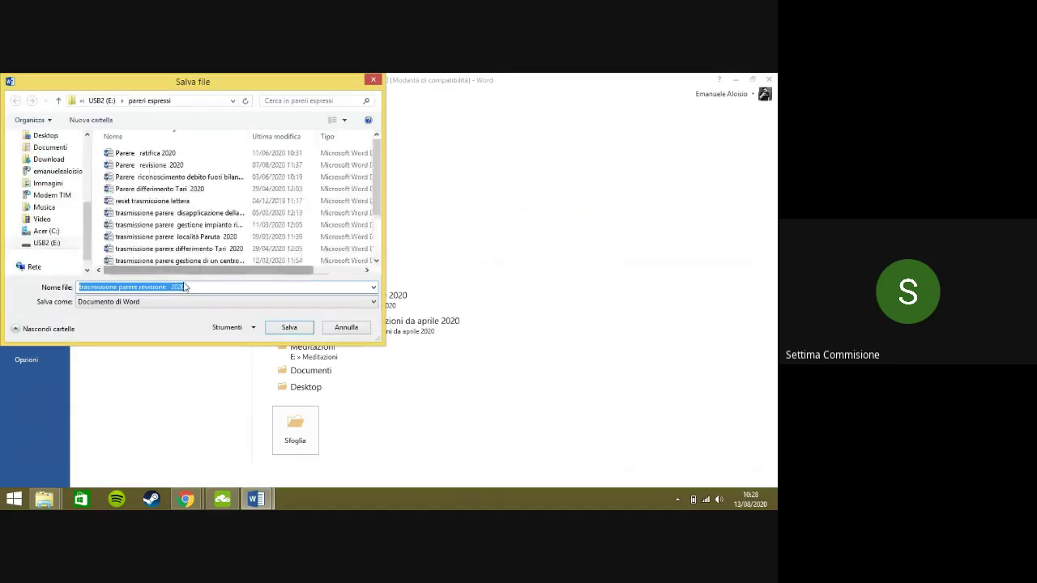
{"action": "left_click", "coordinate": [166, 287]}
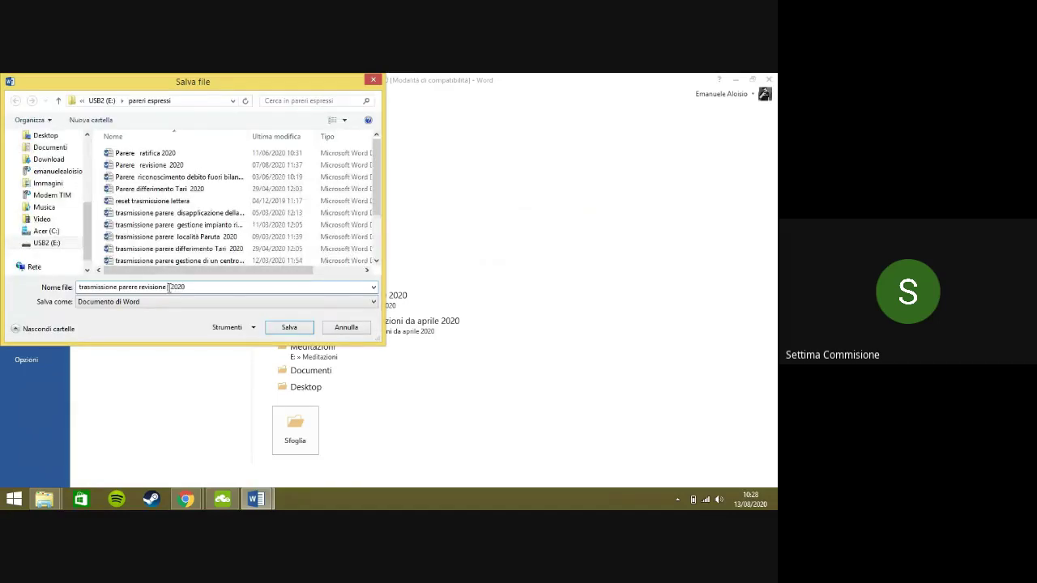
{"action": "key", "text": "BackSpace"}
{"action": "key", "text": "BackSpace"}
{"action": "key", "text": "BackSpace"}
{"action": "key", "text": "BackSpace"}
{"action": "key", "text": "BackSpace"}
{"action": "key", "text": "BackSpace"}
{"action": "key", "text": "BackSpace"}
{"action": "key", "text": "BackSpace"}
{"action": "key", "text": "BackSpace"}
{"action": "key", "text": "Caps_Lock"}
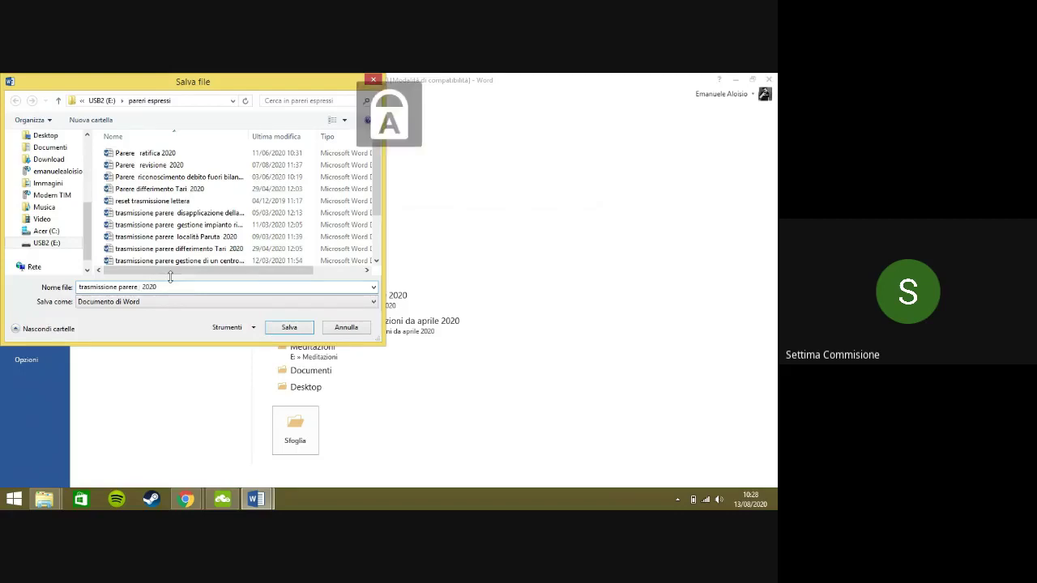
{"action": "type", "text": "TARI"}
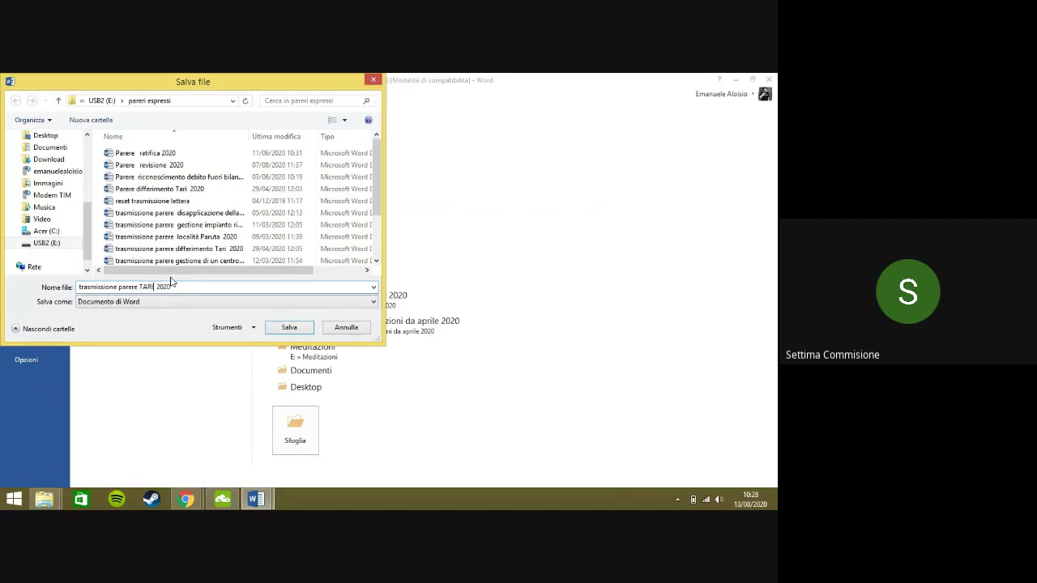
{"action": "left_click", "coordinate": [274, 335]}
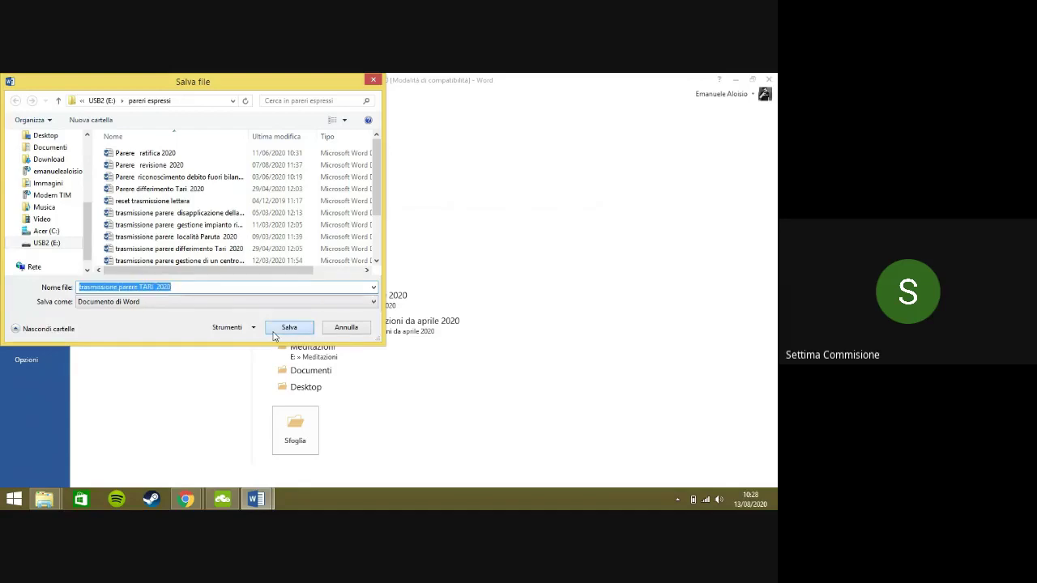
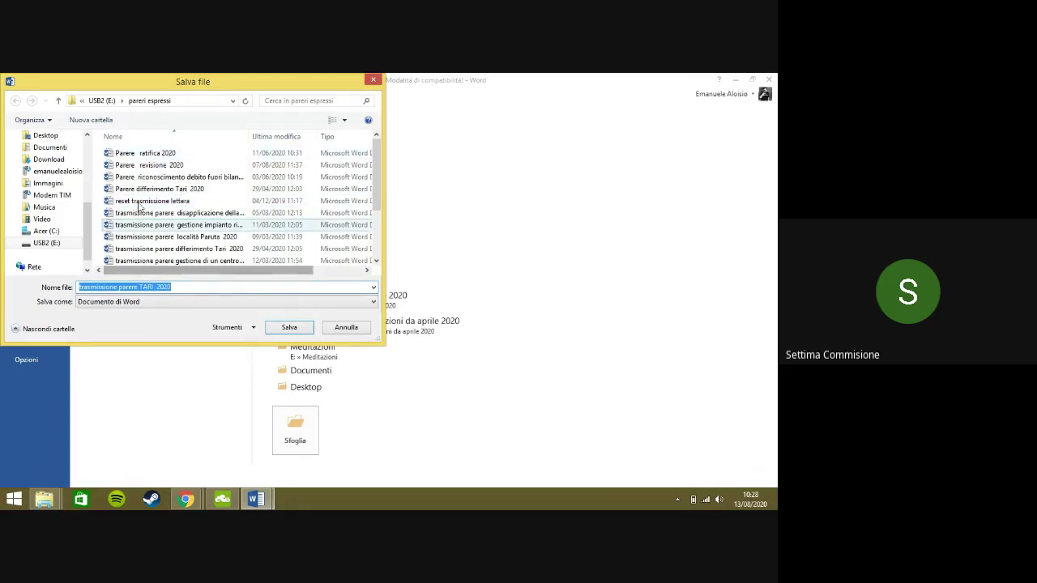
Cancel the Salva dialog without saving and close the letter in Word
{"action": "left_click", "coordinate": [373, 80]}
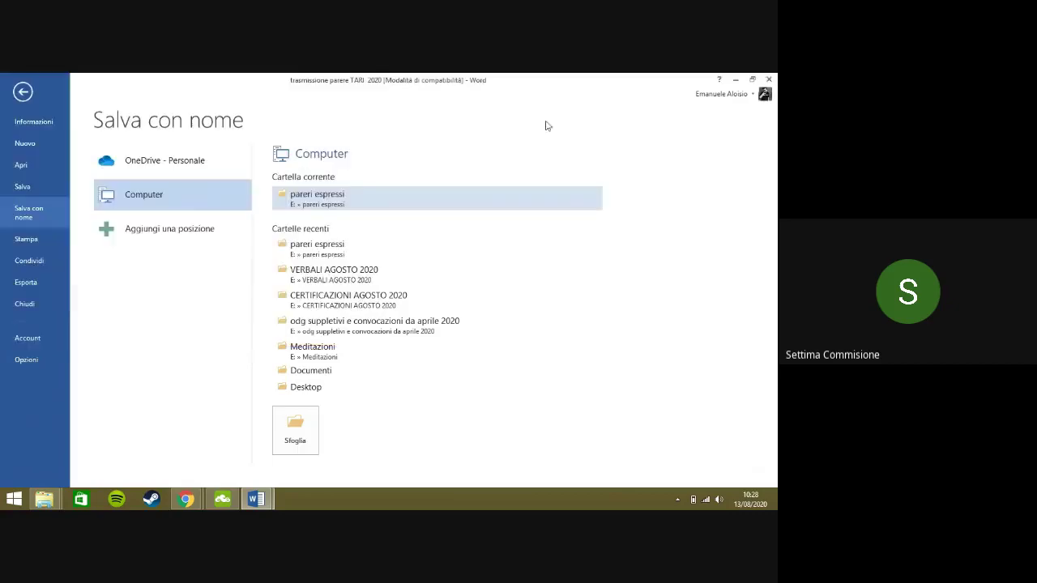
{"action": "left_click", "coordinate": [769, 77]}
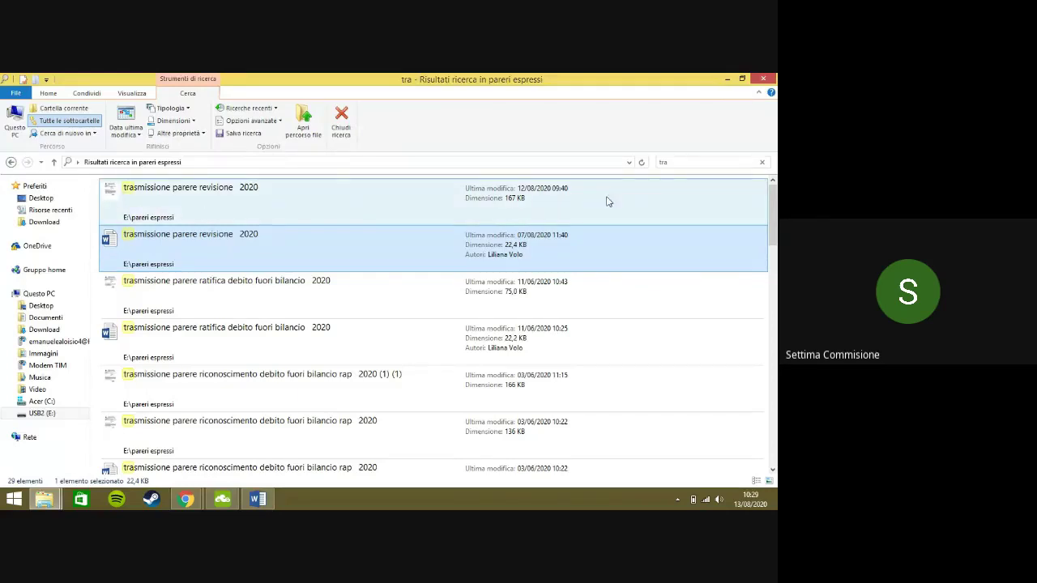
Narrow the search to 'tras', dismiss the Dike GoSign notice, and open trasmissione parere TARI 2020
{"action": "left_click", "coordinate": [672, 162]}
{"action": "left_click", "coordinate": [672, 162]}
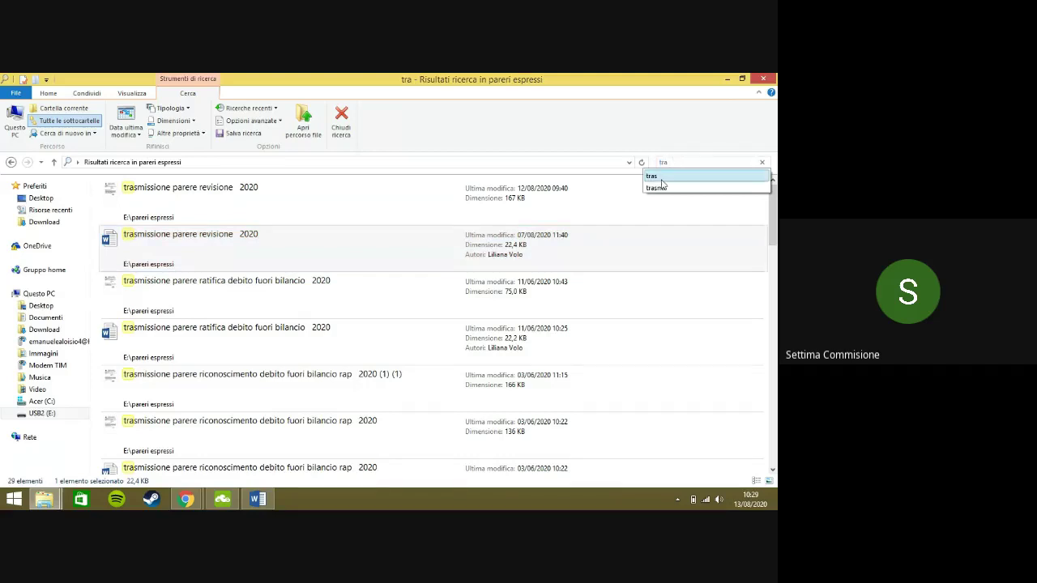
{"action": "left_click", "coordinate": [661, 179]}
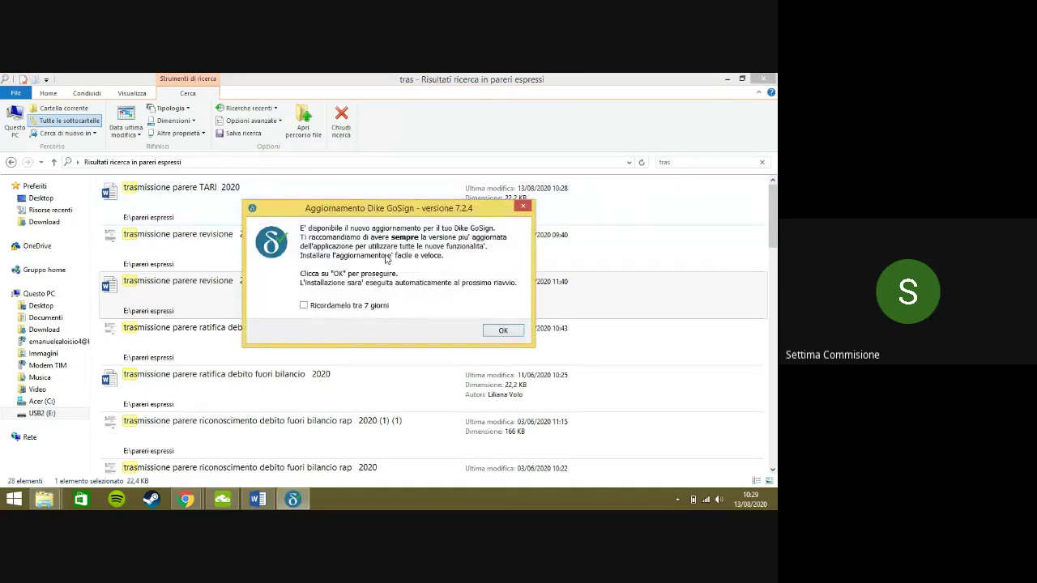
{"action": "key", "text": "Return"}
{"action": "double_click", "coordinate": [191, 214]}
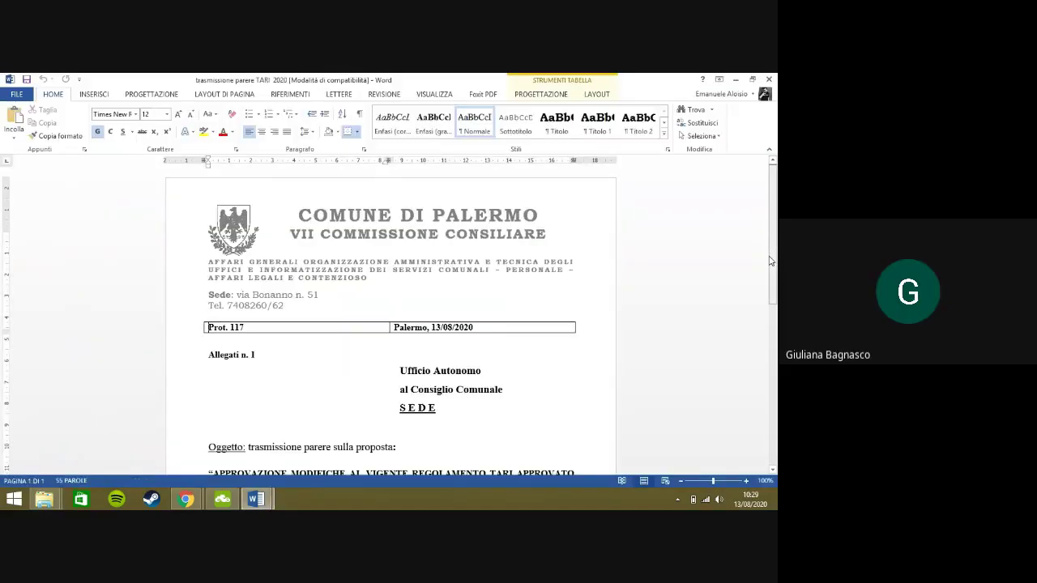
Type D'Ordine on the empty line above Il Presidente
{"action": "scroll", "coordinate": [419, 359], "scroll_direction": "down", "scroll_amount": 5}
{"action": "left_click", "coordinate": [451, 351]}
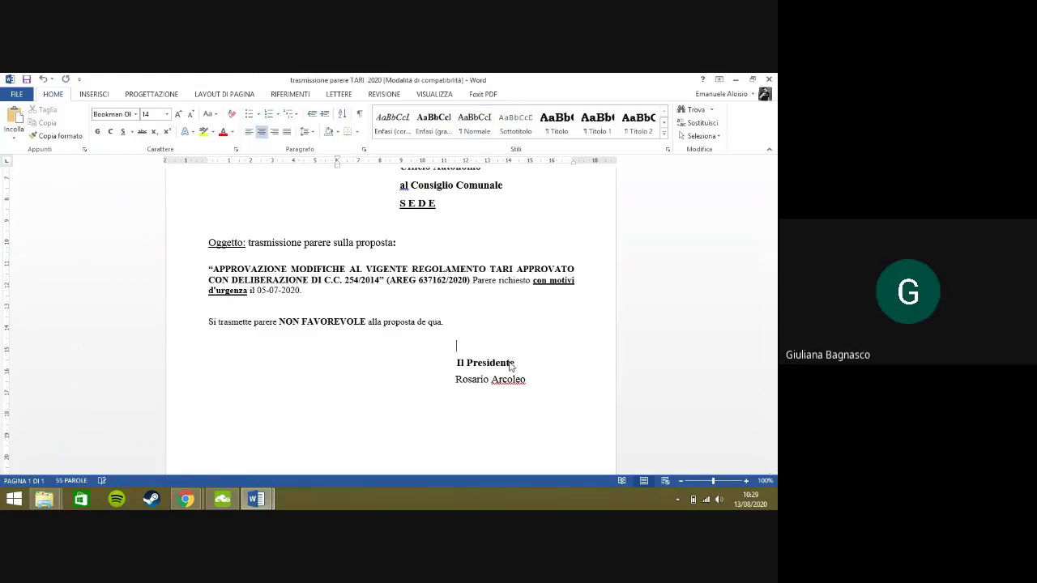
{"action": "type", "text": "D"}
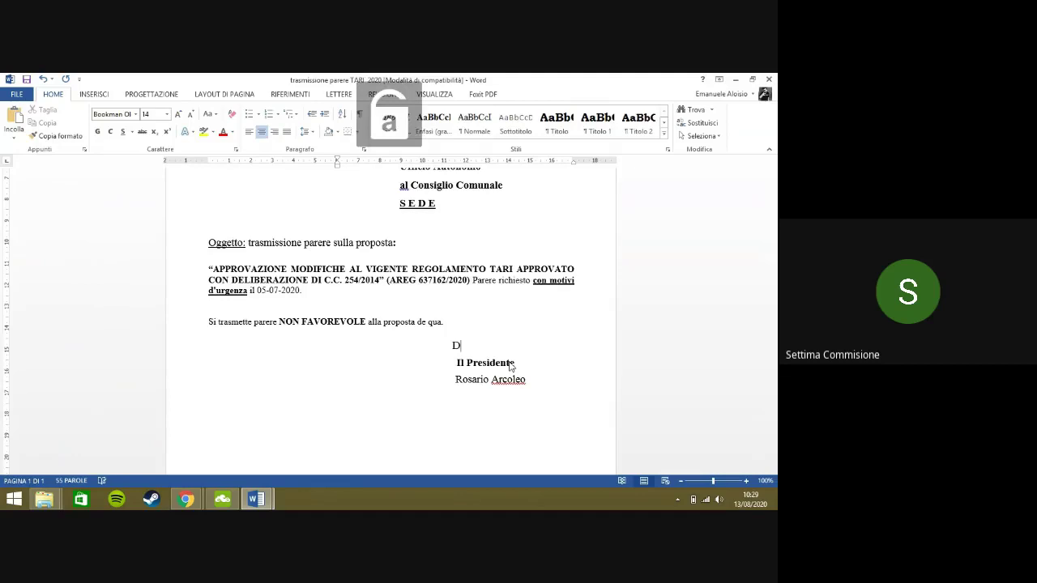
{"action": "type", "text": "'Ordine"}
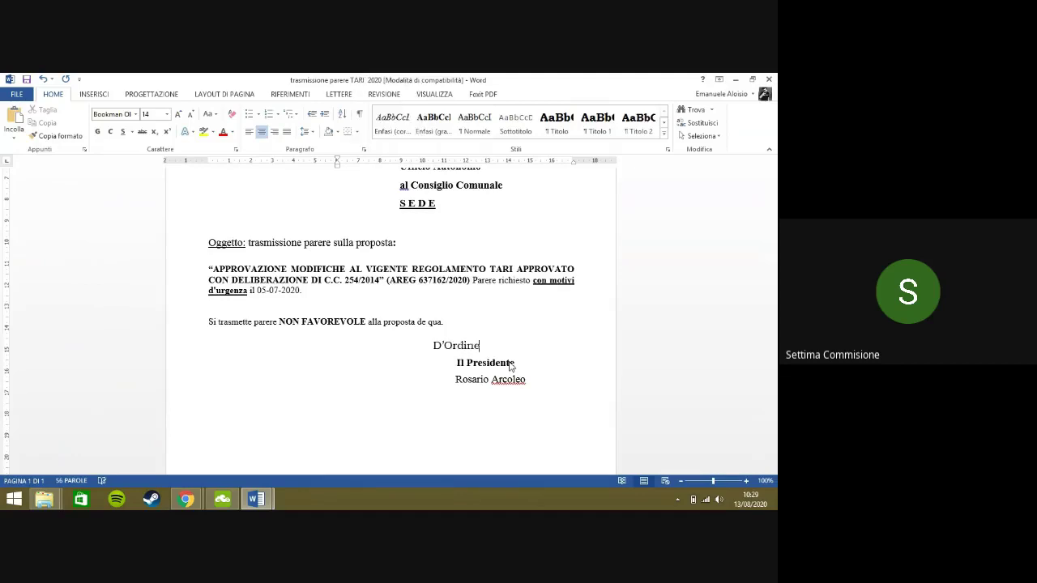
Add an aligned 'Il Segretario' line below the President's name
{"action": "key", "text": "Down"}
{"action": "key", "text": "Down"}
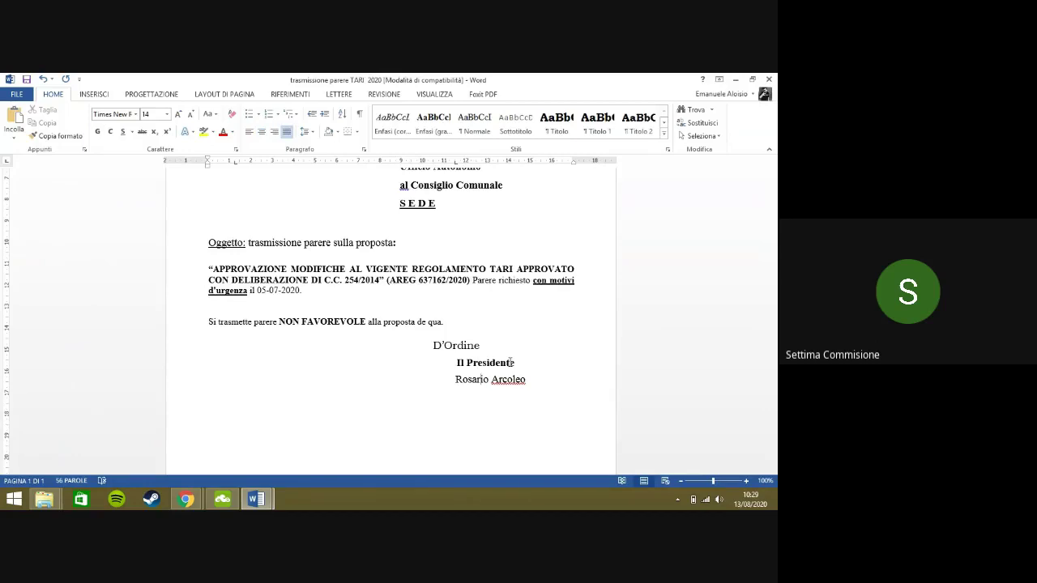
{"action": "left_click", "coordinate": [528, 382]}
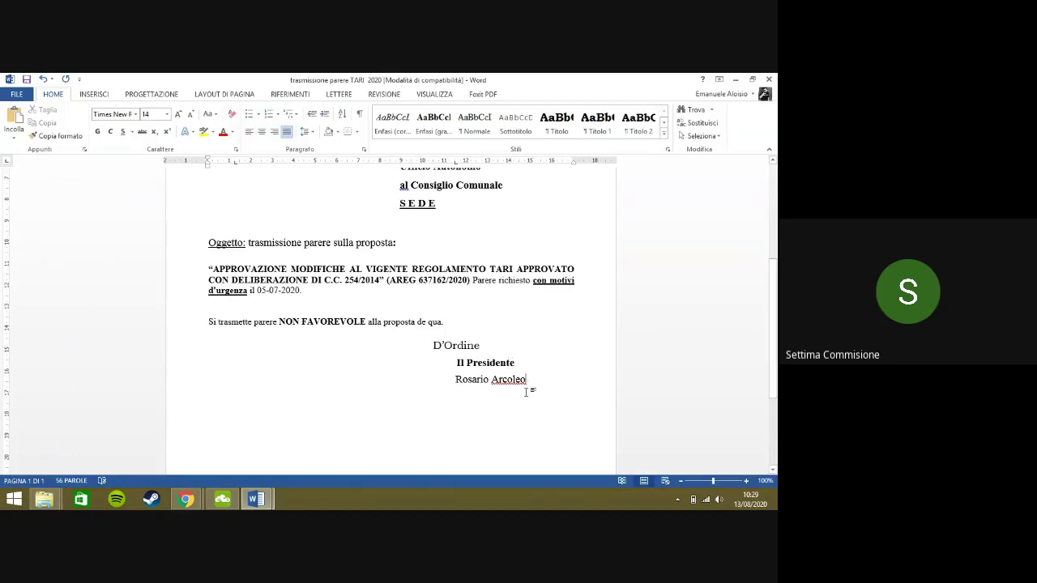
{"action": "key", "text": "Return"}
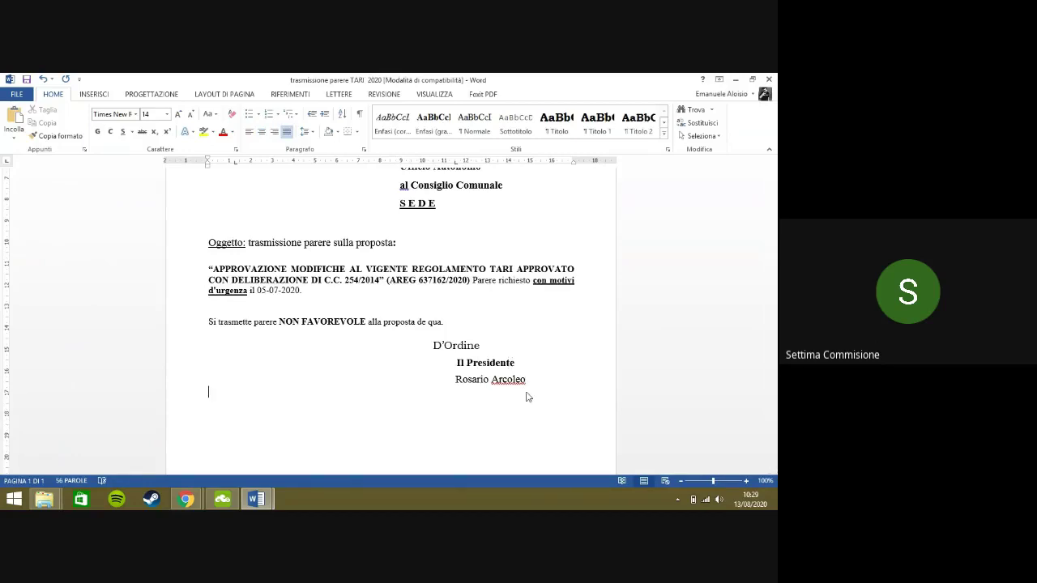
{"action": "key", "text": "BackSpace"}
{"action": "type", "text": "Il Segretario"}
Make the Il Segretario line bold
{"action": "key", "text": "shift+Right"}
{"action": "key", "text": "shift+Right"}
{"action": "key", "text": "shift+Right"}
{"action": "key", "text": "shift+Right"}
{"action": "key", "text": "shift+Right"}
{"action": "key", "text": "shift+Right"}
{"action": "key", "text": "shift+Right"}
{"action": "key", "text": "shift+Right"}
{"action": "key", "text": "shift+Right"}
{"action": "key", "text": "shift+Right"}
{"action": "key", "text": "shift+Right"}
{"action": "key", "text": "shift+Right"}
{"action": "key", "text": "shift+Right"}
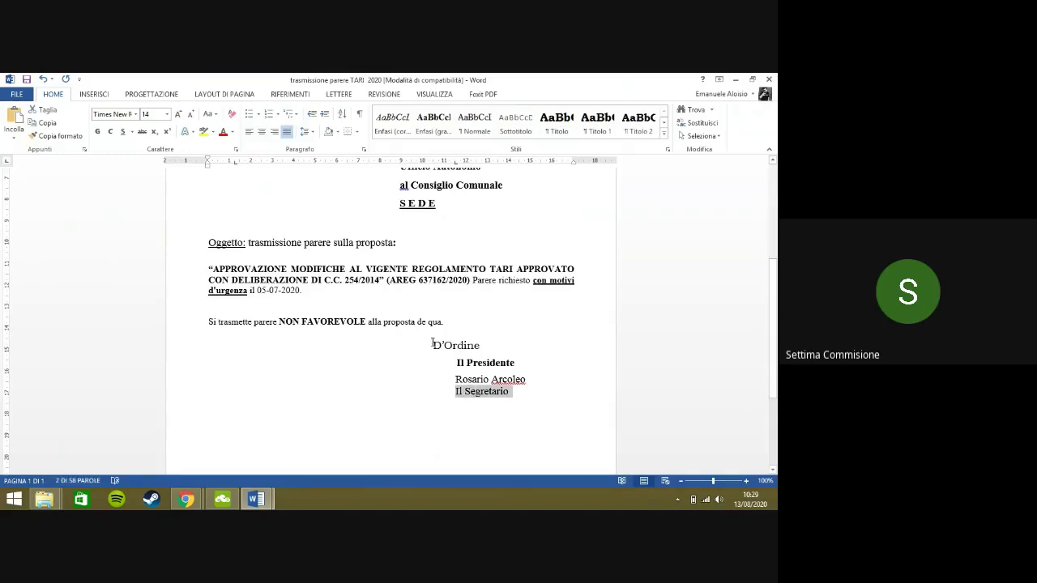
{"action": "left_click", "coordinate": [97, 131]}
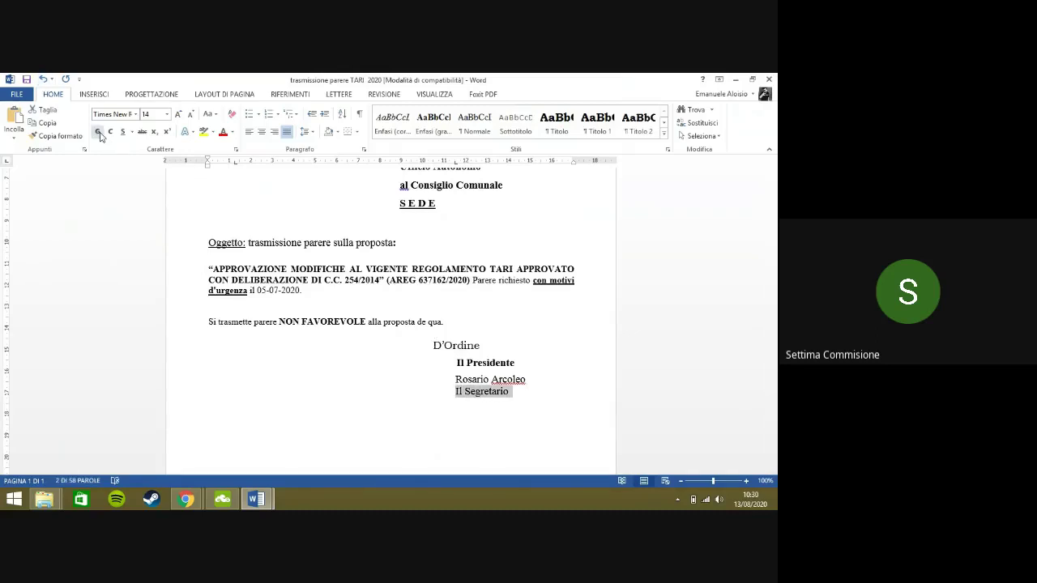
{"action": "left_click", "coordinate": [530, 396]}
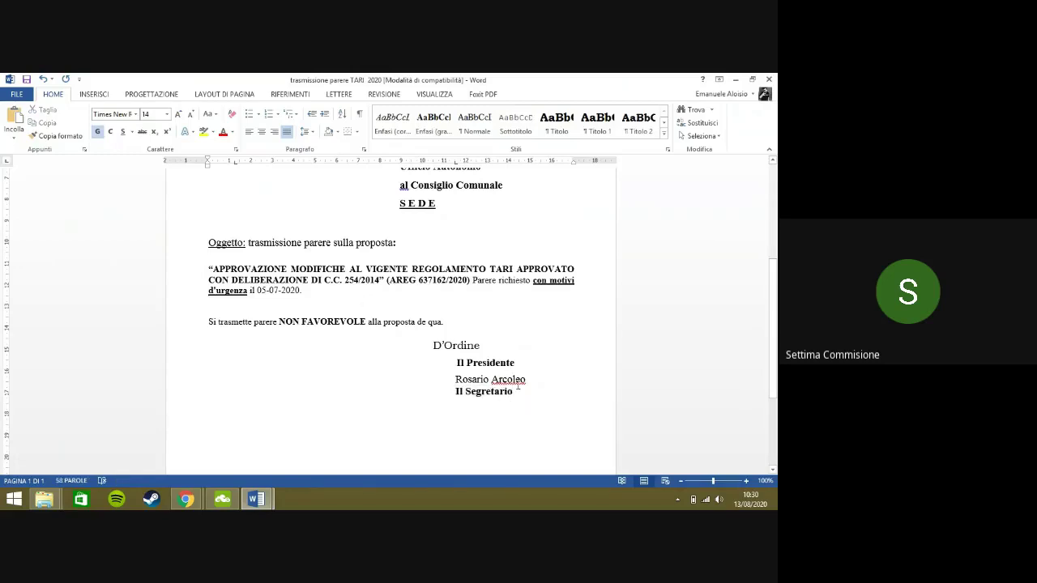
Add the secretary's name in non-bold text below Il Segretario and save the letter
{"action": "key", "text": "Return"}
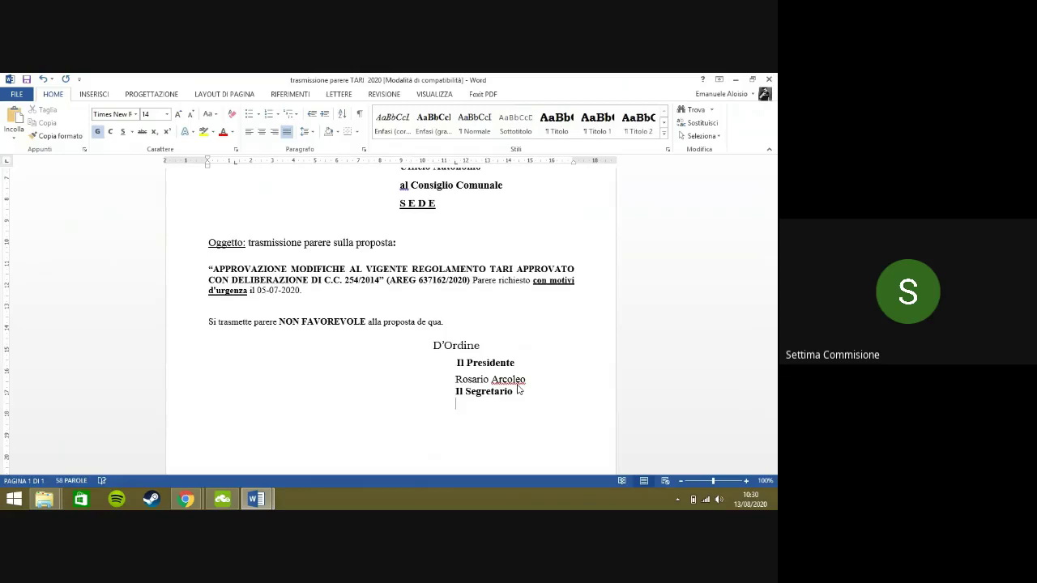
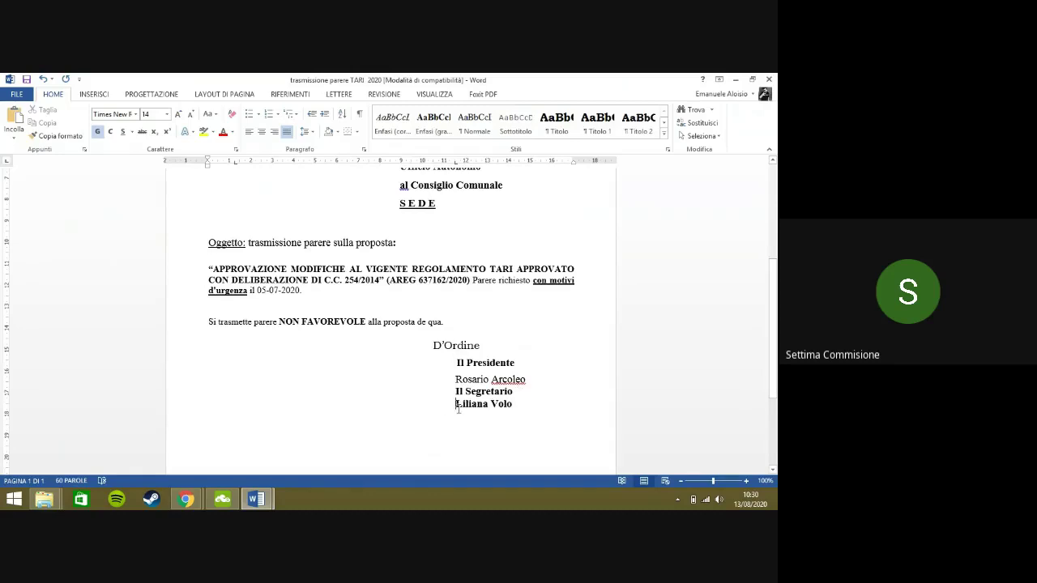
{"action": "left_click_drag", "start_coordinate": [456, 405], "coordinate": [521, 409]}
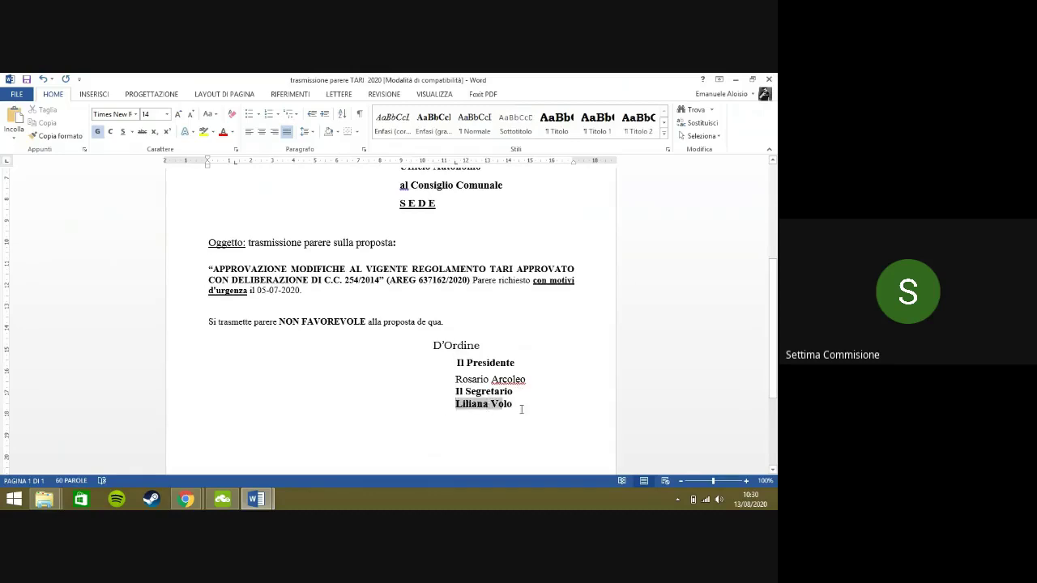
{"action": "left_click", "coordinate": [99, 132]}
{"action": "left_click", "coordinate": [448, 405]}
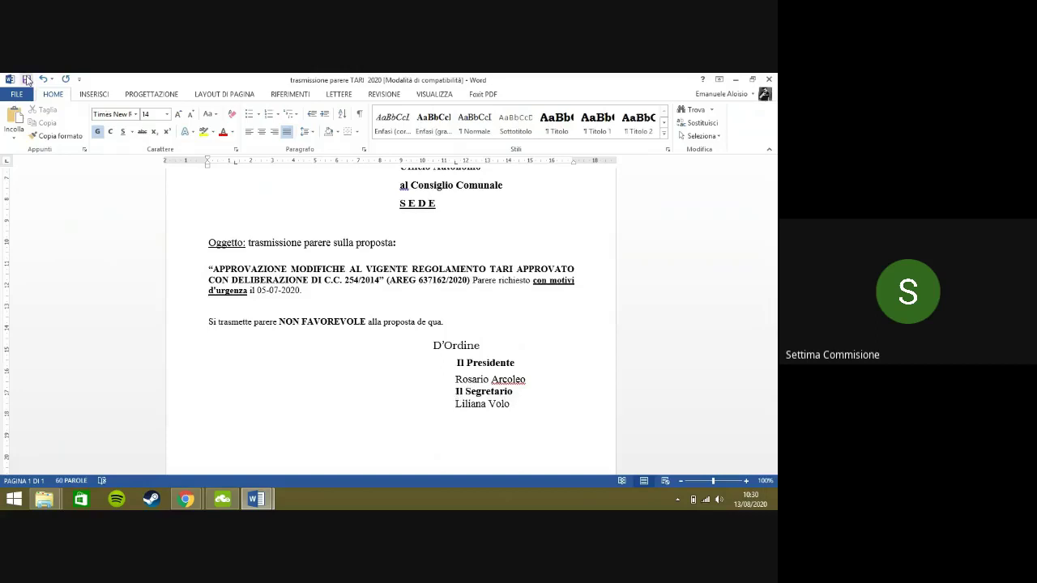
{"action": "left_click", "coordinate": [27, 79]}
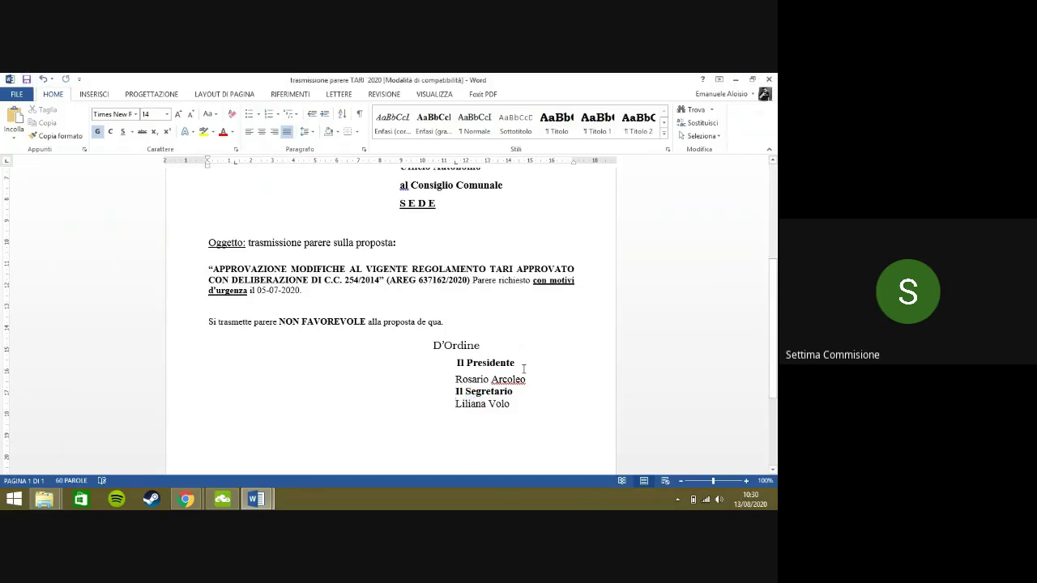
{"action": "scroll", "coordinate": [776, 299], "scroll_direction": "up", "scroll_amount": 5}
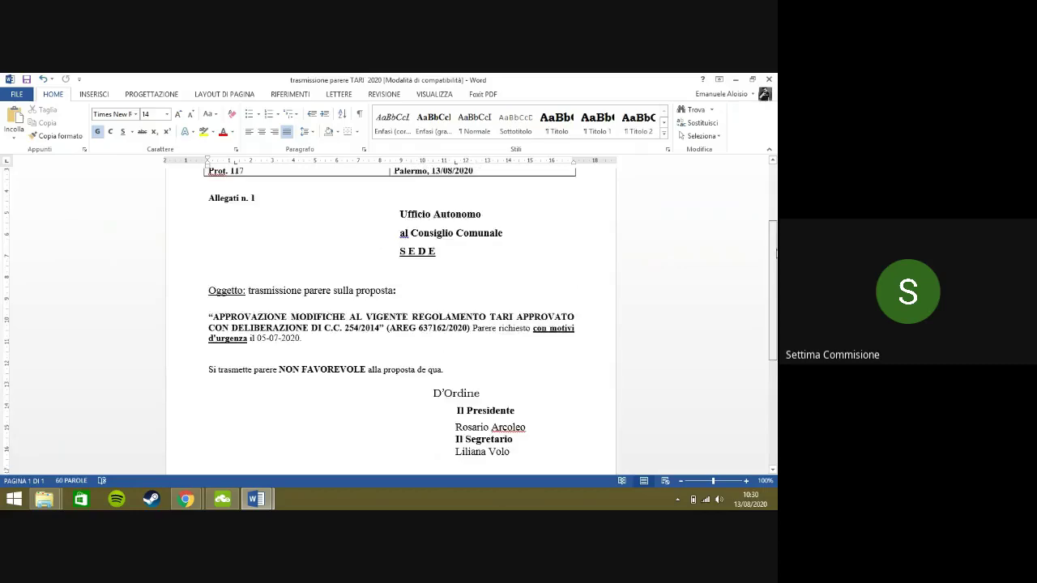
Save the letter as a PDF in pareri espressi via Salva con nome, then close Word
{"action": "left_click", "coordinate": [16, 94]}
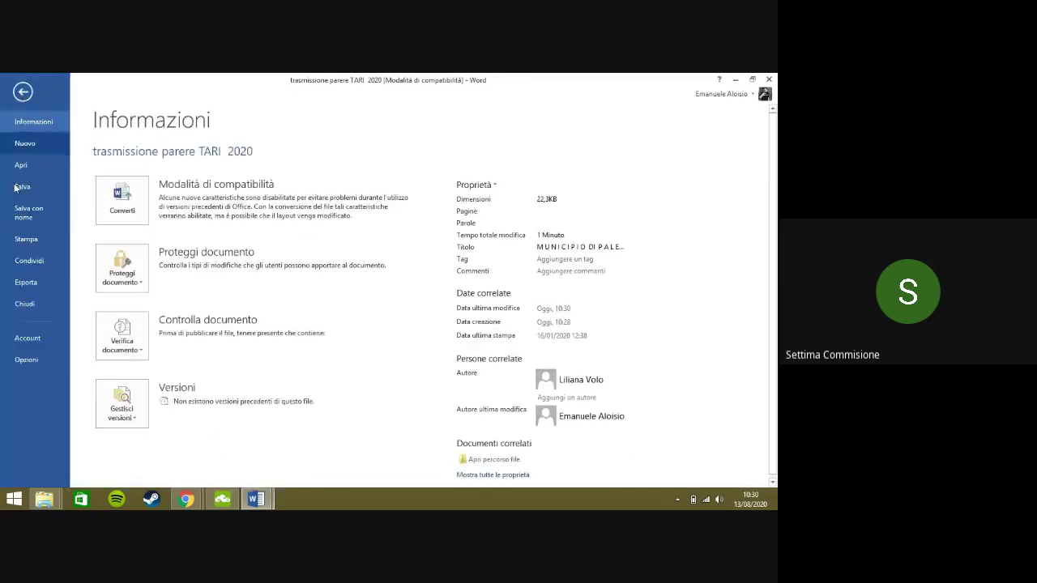
{"action": "left_click", "coordinate": [28, 212]}
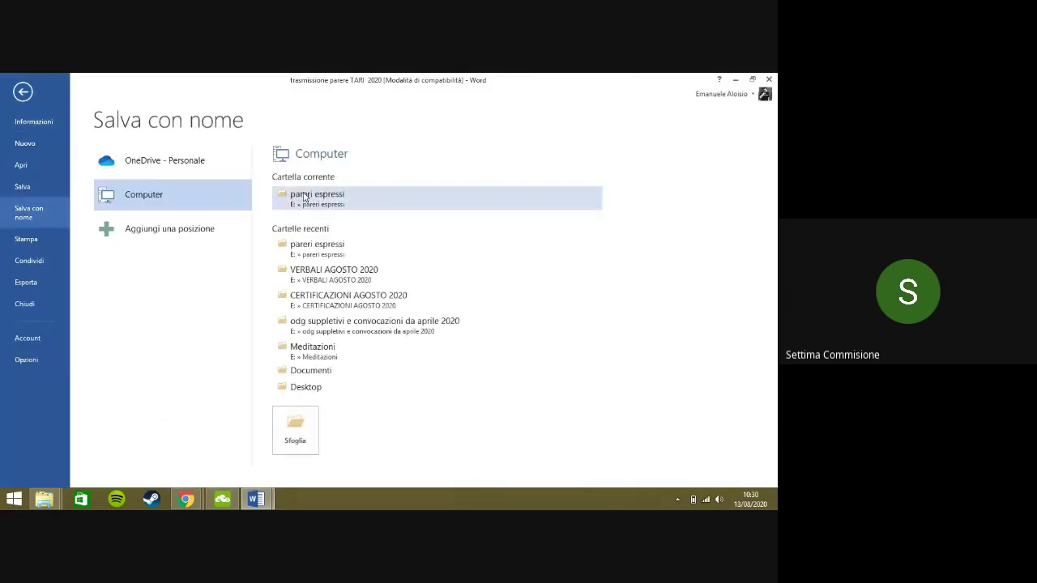
{"action": "left_click", "coordinate": [302, 194]}
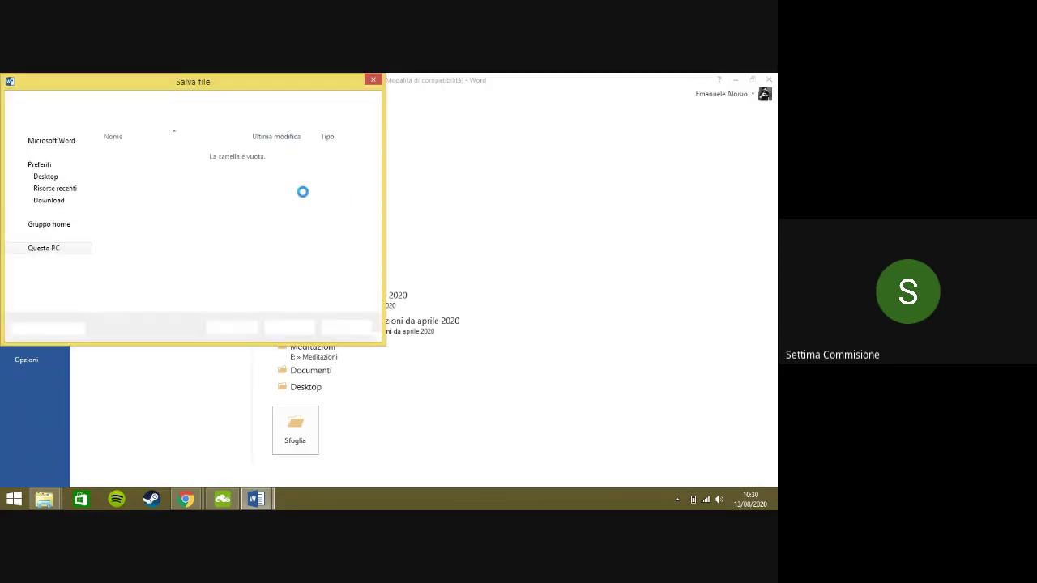
{"action": "left_click", "coordinate": [374, 302]}
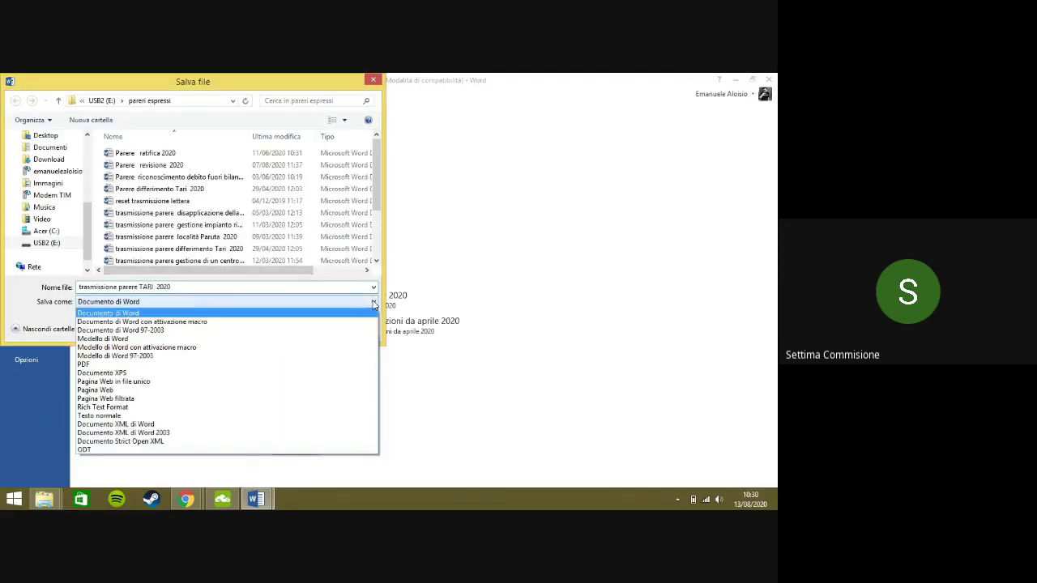
{"action": "left_click", "coordinate": [343, 364]}
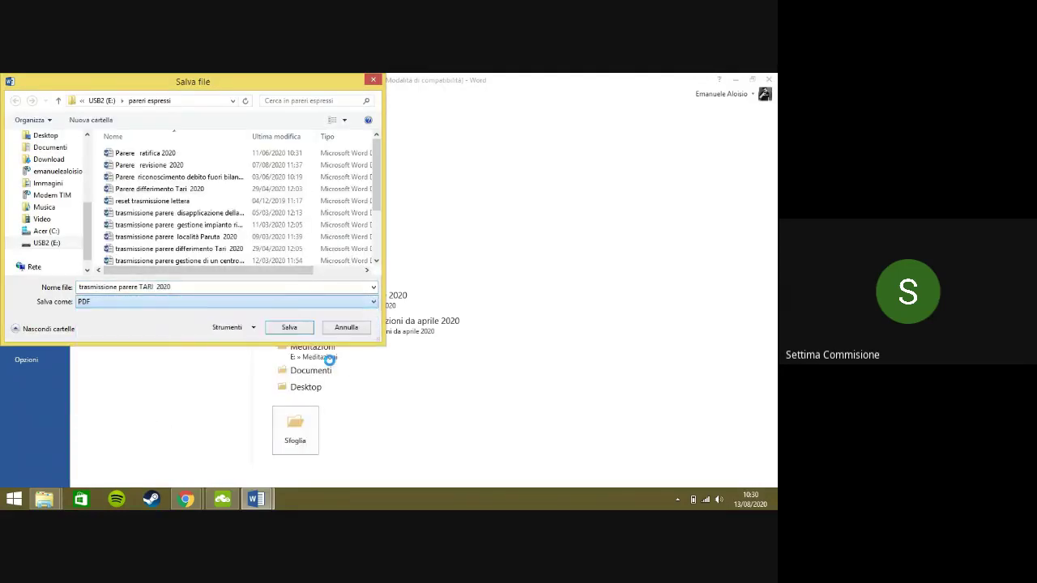
{"action": "left_click", "coordinate": [289, 327]}
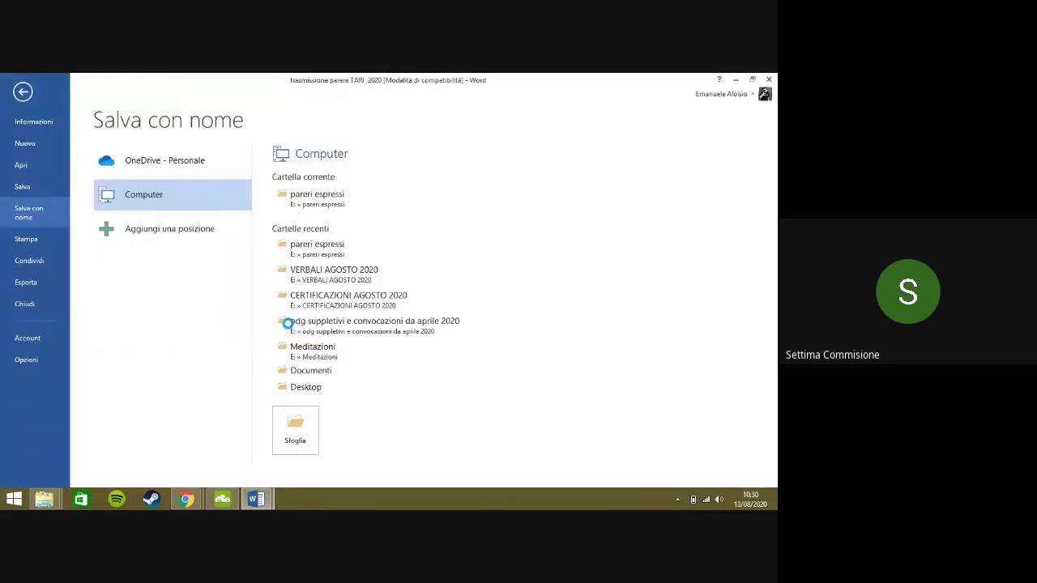
{"action": "left_click", "coordinate": [770, 79]}
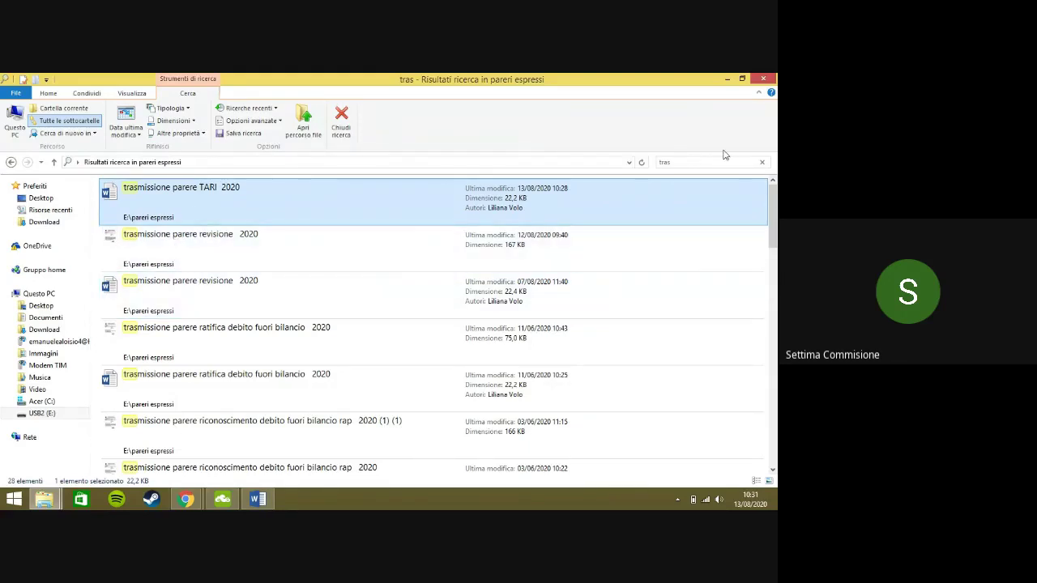
Dismiss the search suggestions and close the 'tras' search results window
{"action": "left_click", "coordinate": [691, 162]}
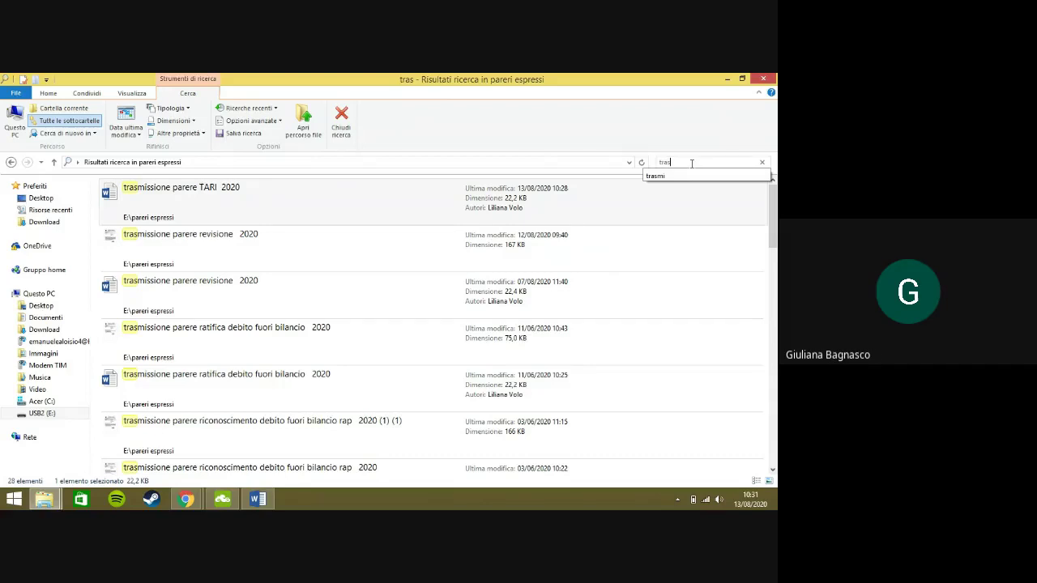
{"action": "key", "text": "Escape"}
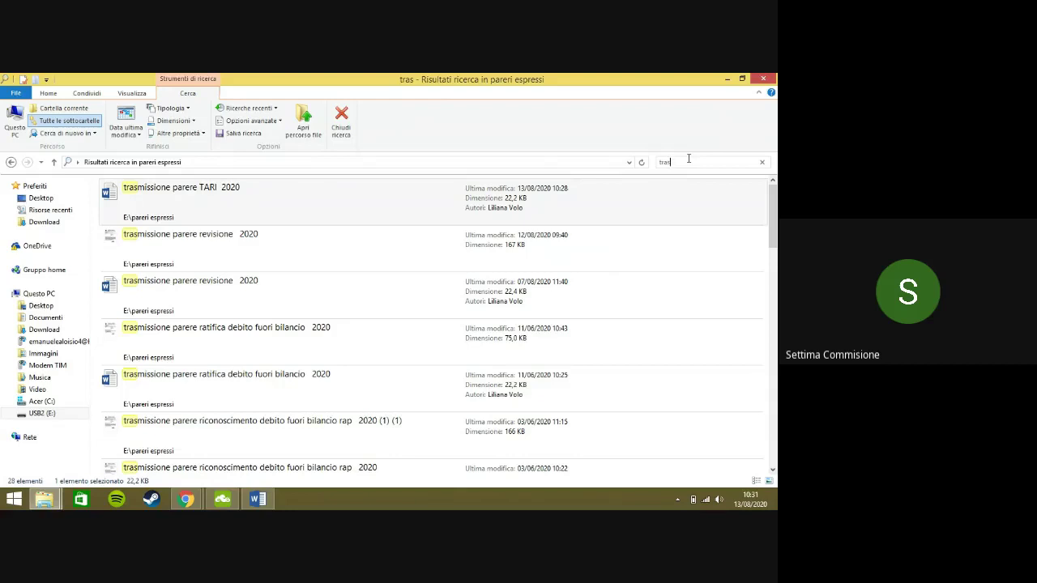
{"action": "left_click", "coordinate": [771, 79]}
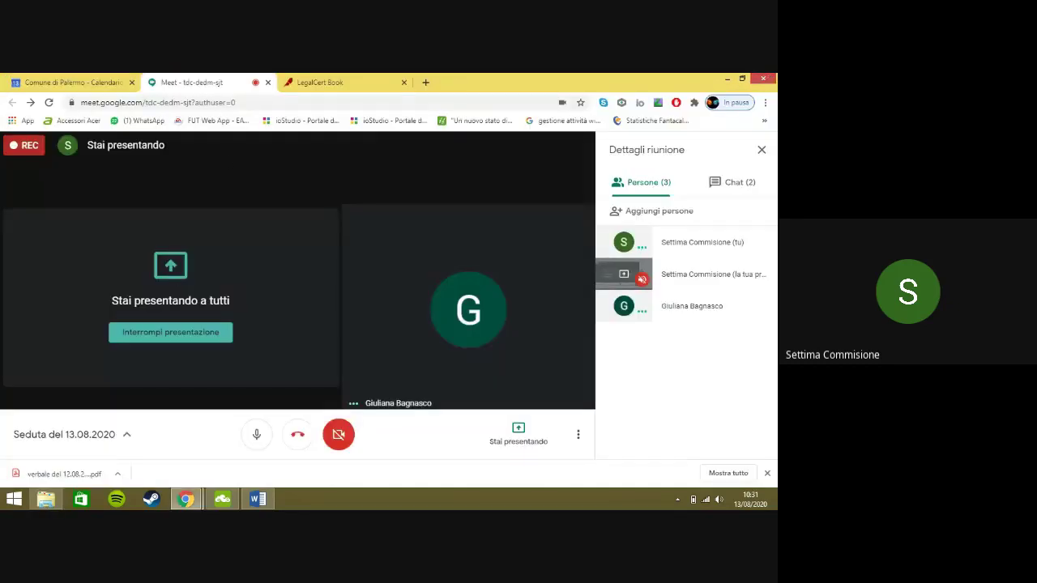
Reopen Explorer, search pareri espressi on USB2 (E:) for 'tras', and open the 136 KB TARI PDF
{"action": "left_click", "coordinate": [45, 499]}
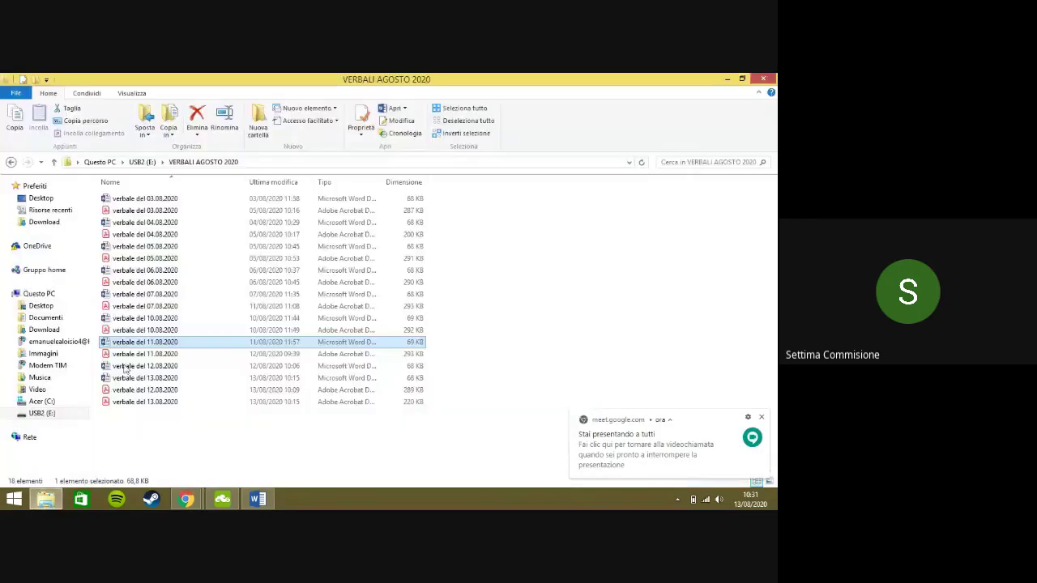
{"action": "left_click", "coordinate": [135, 163]}
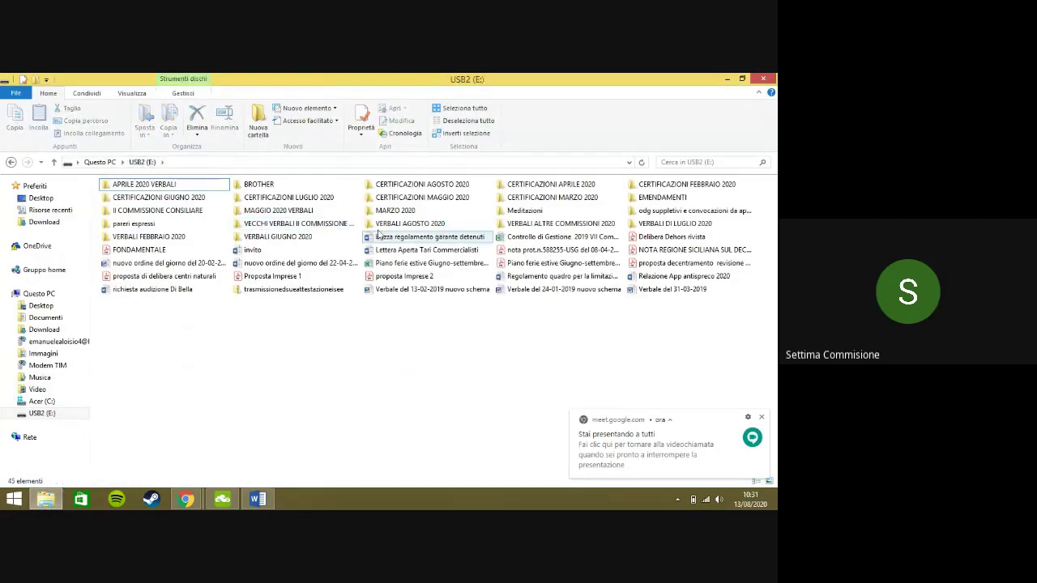
{"action": "left_click", "coordinate": [132, 225]}
{"action": "double_click", "coordinate": [132, 225]}
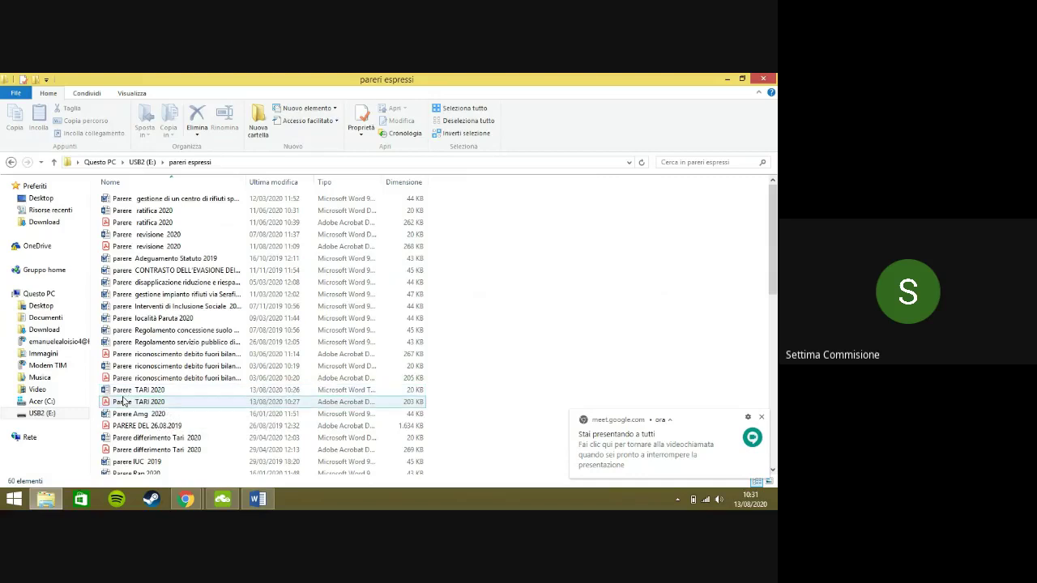
{"action": "left_click", "coordinate": [666, 162]}
{"action": "left_click", "coordinate": [668, 176]}
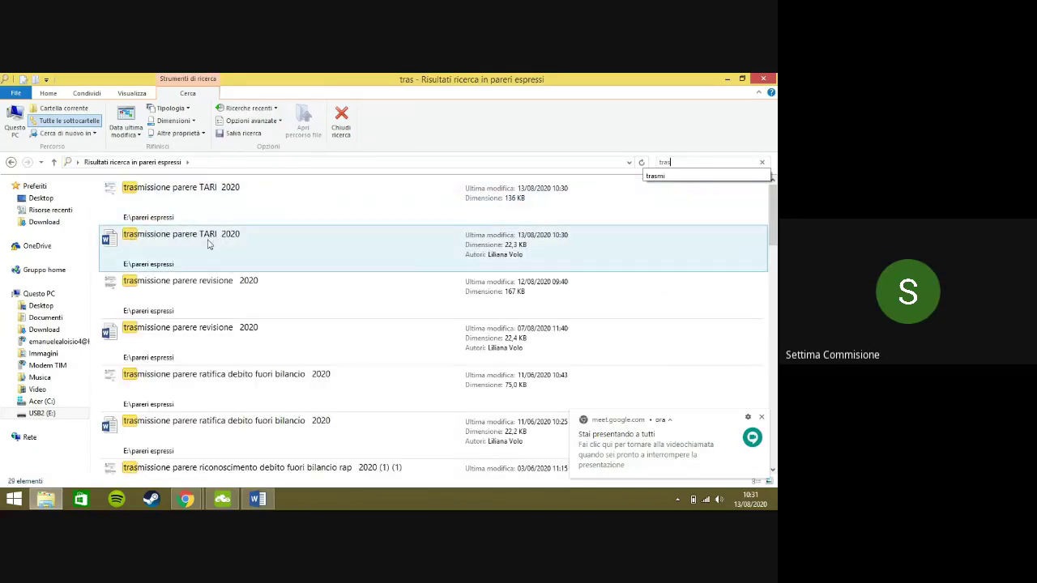
{"action": "left_click", "coordinate": [198, 213]}
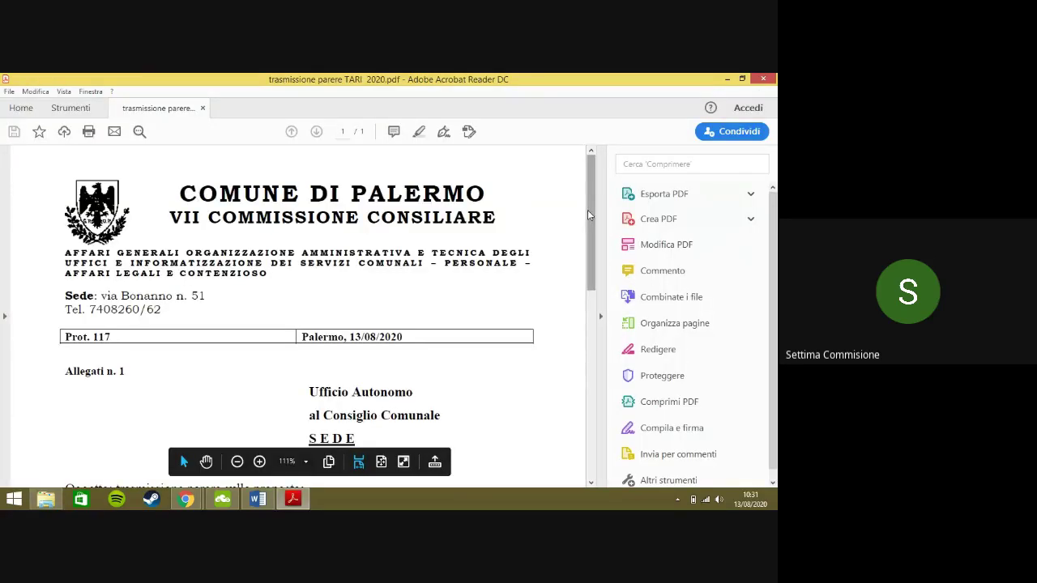
Check the PDF's signature lines, close Acrobat and Explorer, and request stopping the Meet recording
{"action": "left_click_drag", "start_coordinate": [588, 210], "coordinate": [602, 357]}
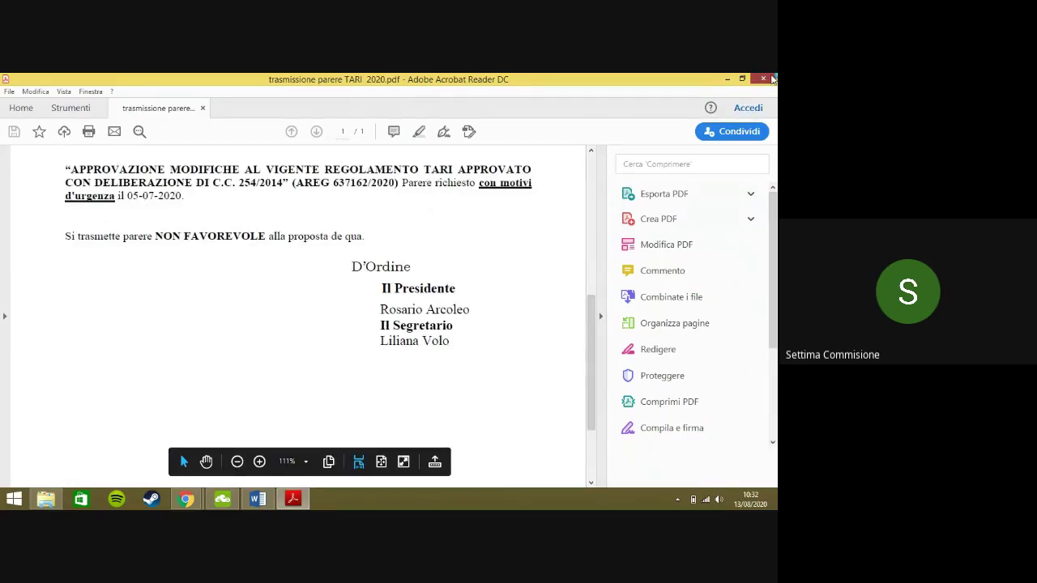
{"action": "left_click", "coordinate": [773, 79]}
{"action": "left_click", "coordinate": [770, 78]}
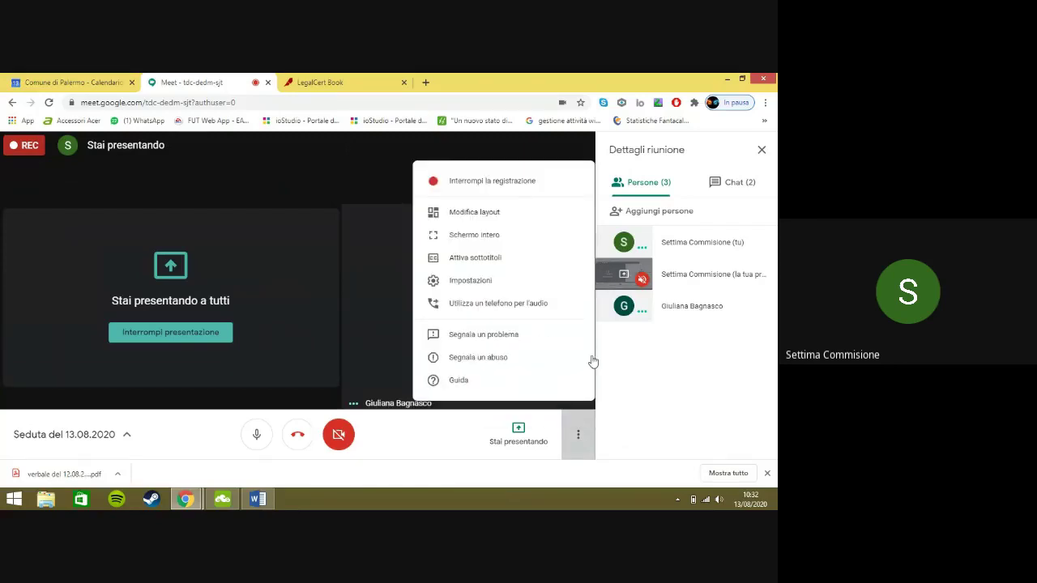
{"action": "left_click", "coordinate": [519, 185]}
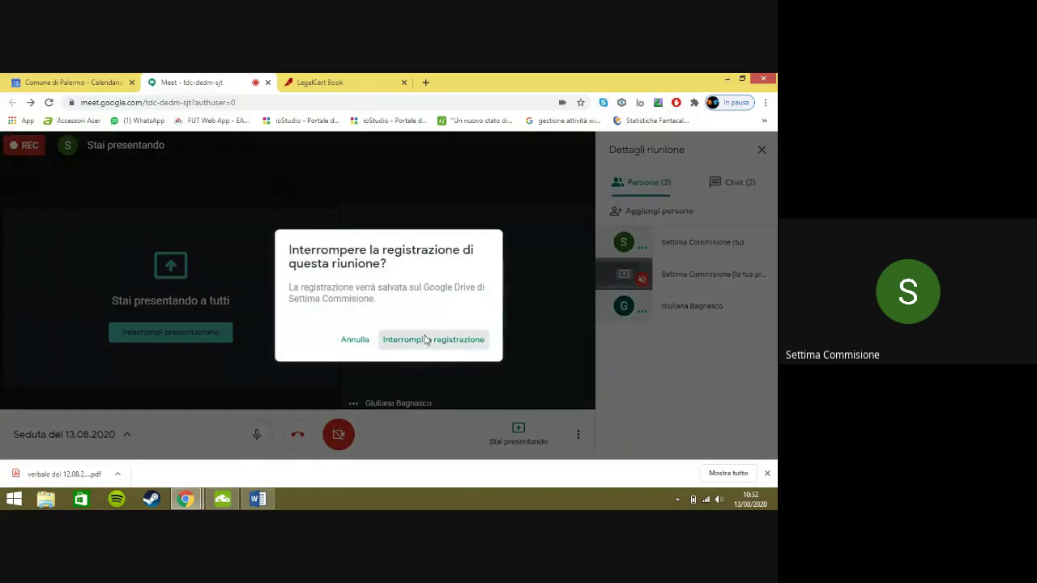